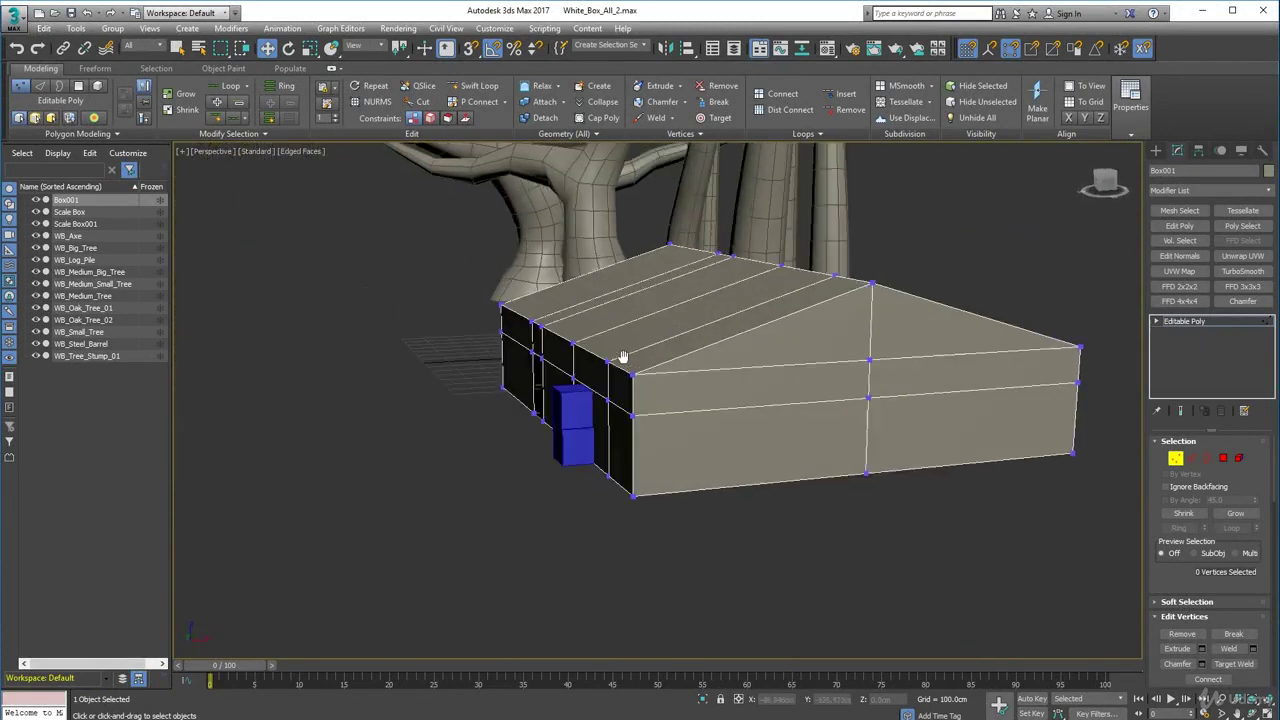
Delete all ten roof polygons of the building, leaving both gable walls and the side walls in place.
scroll(650, 350, up, 2)
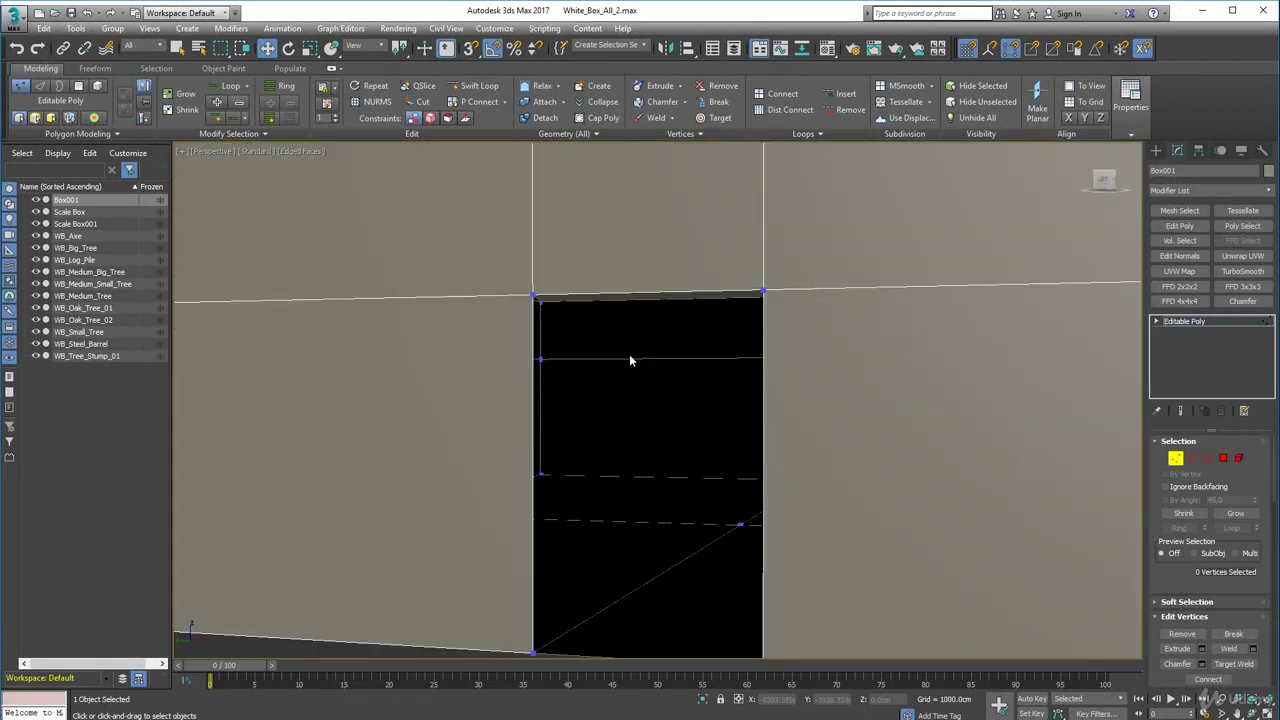
scroll(663, 357, down, 2)
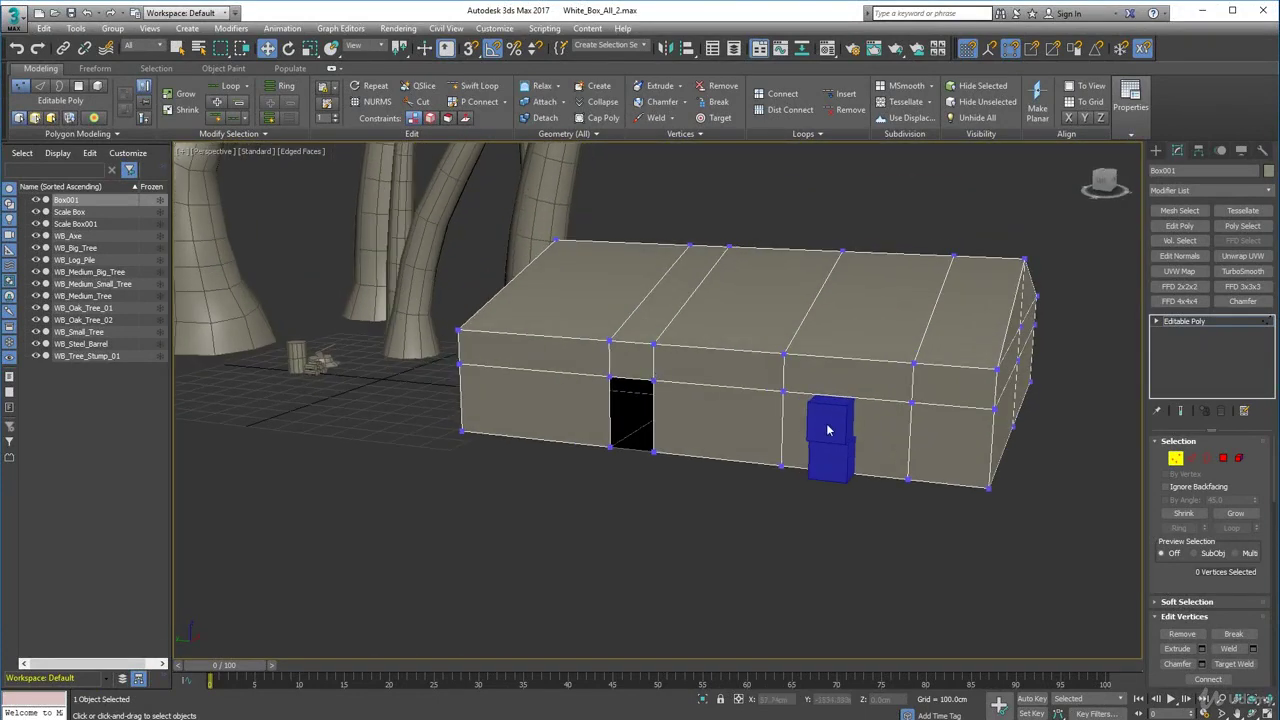
click(1176, 458)
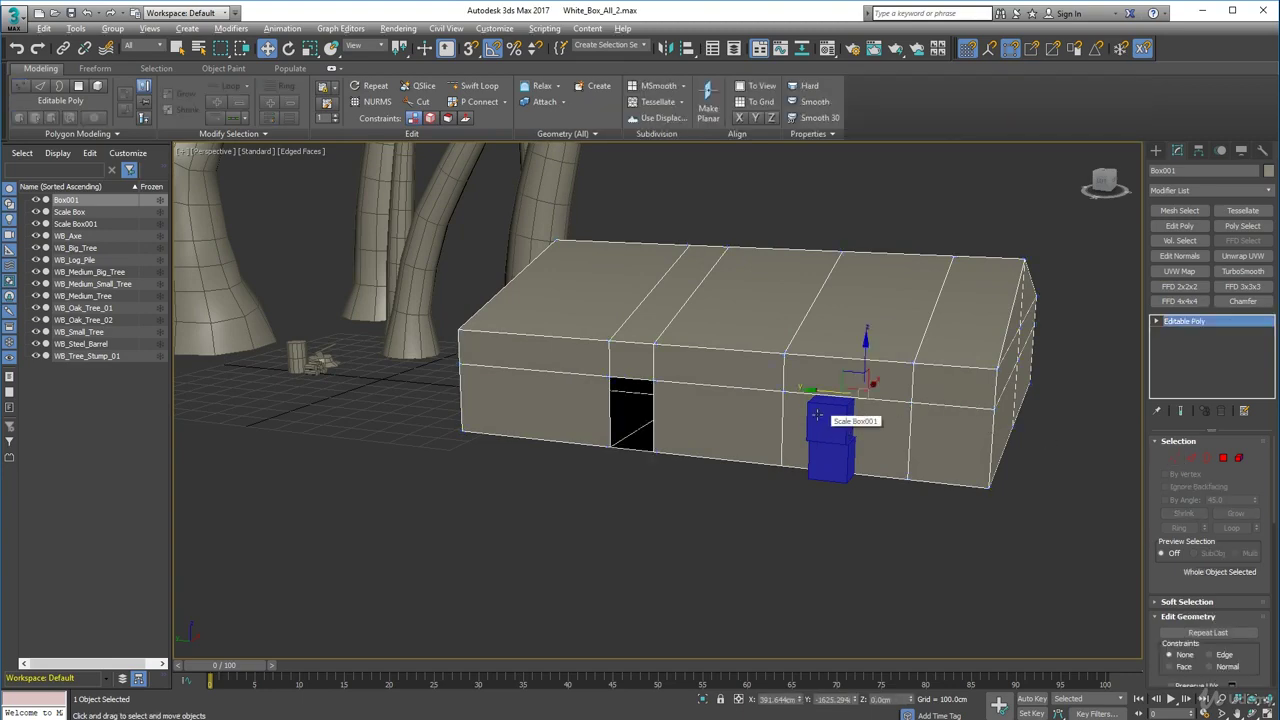
alt+middle_drag(820, 420, 759, 417)
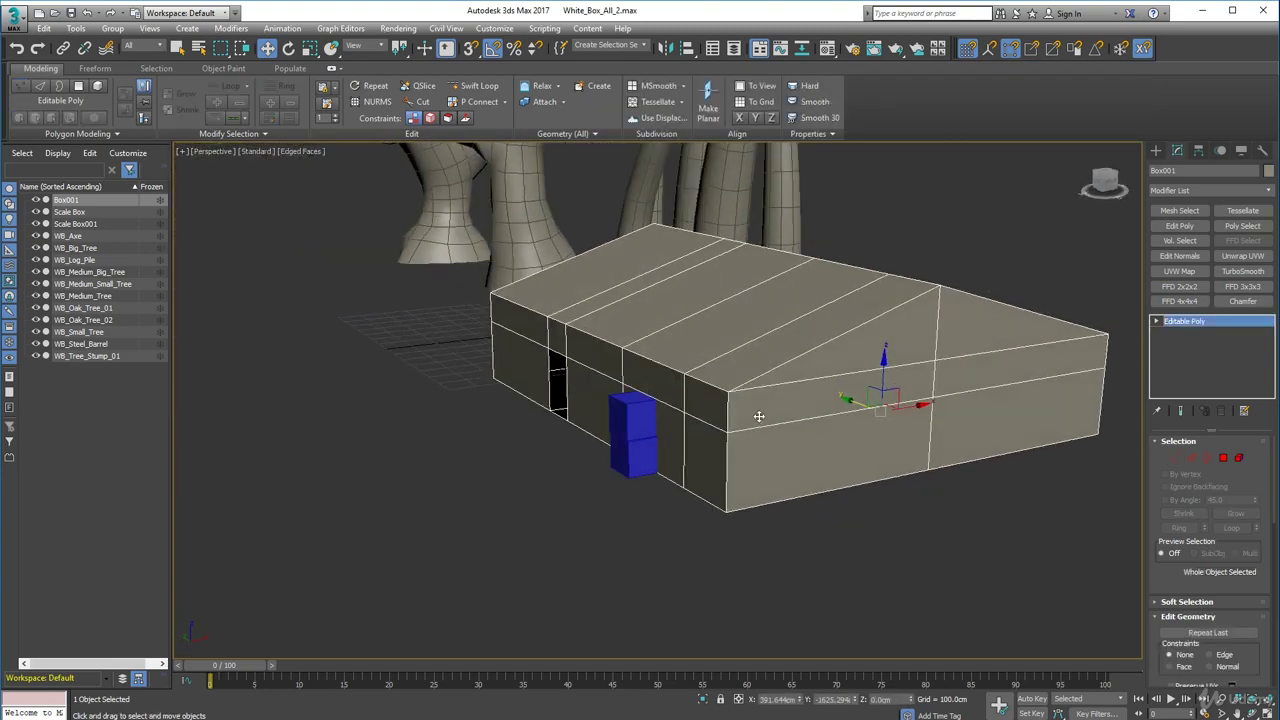
click(1223, 458)
click(764, 340)
ctrl+click(741, 329)
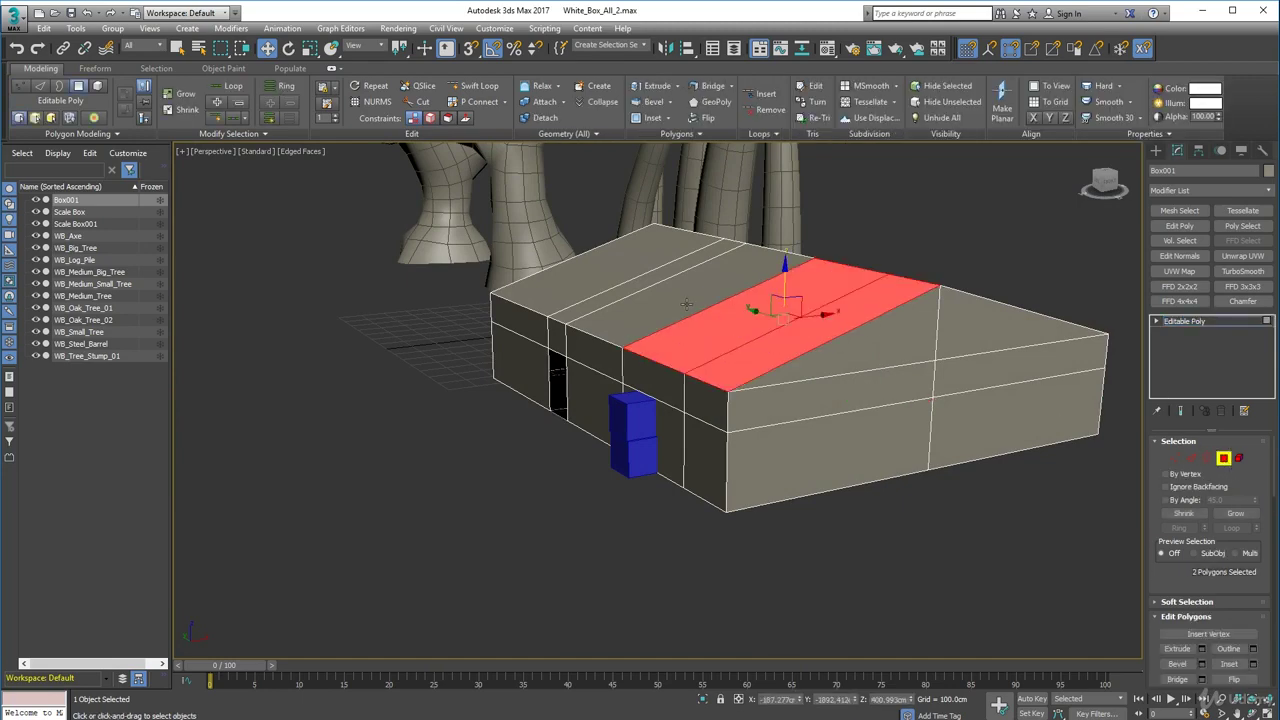
ctrl+click(687, 305)
ctrl+click(638, 285)
ctrl+click(617, 267)
alt+middle_drag(701, 281, 610, 292)
ctrl+click(718, 357)
ctrl+click(764, 329)
ctrl+click(878, 291)
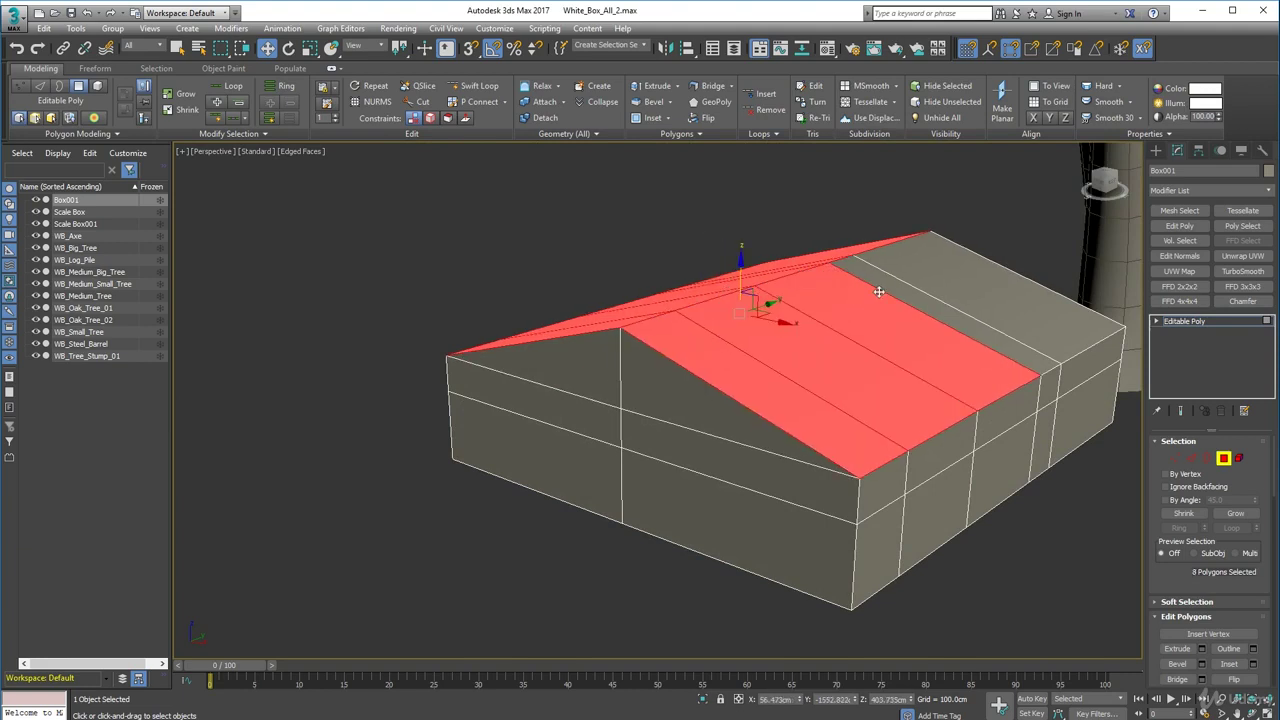
alt+click(880, 290)
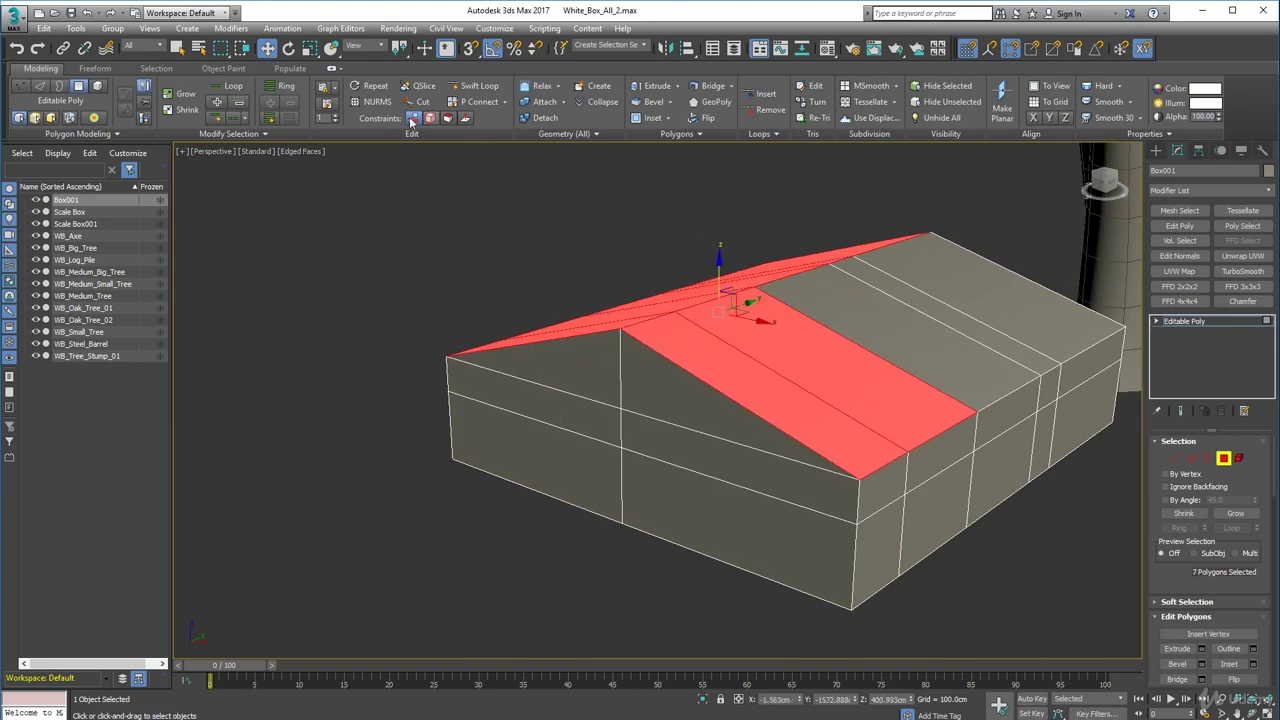
click(177, 48)
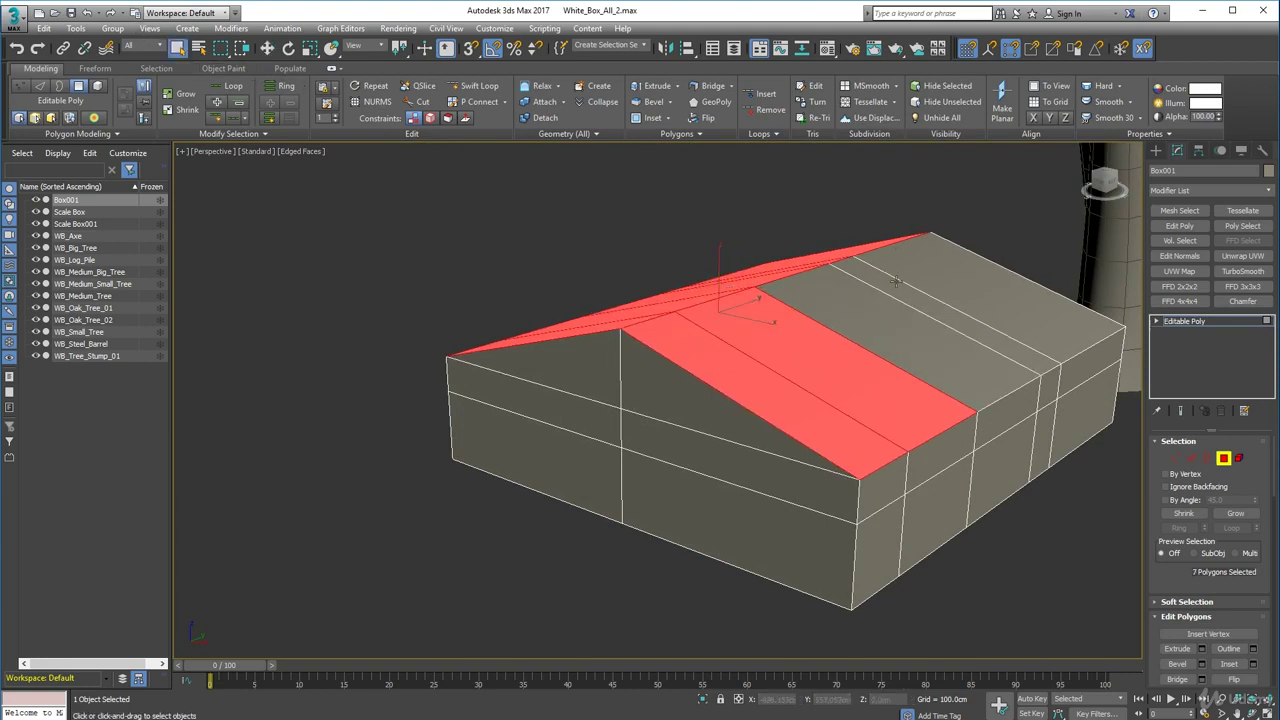
ctrl+click(914, 337)
ctrl+click(925, 302)
ctrl+click(956, 266)
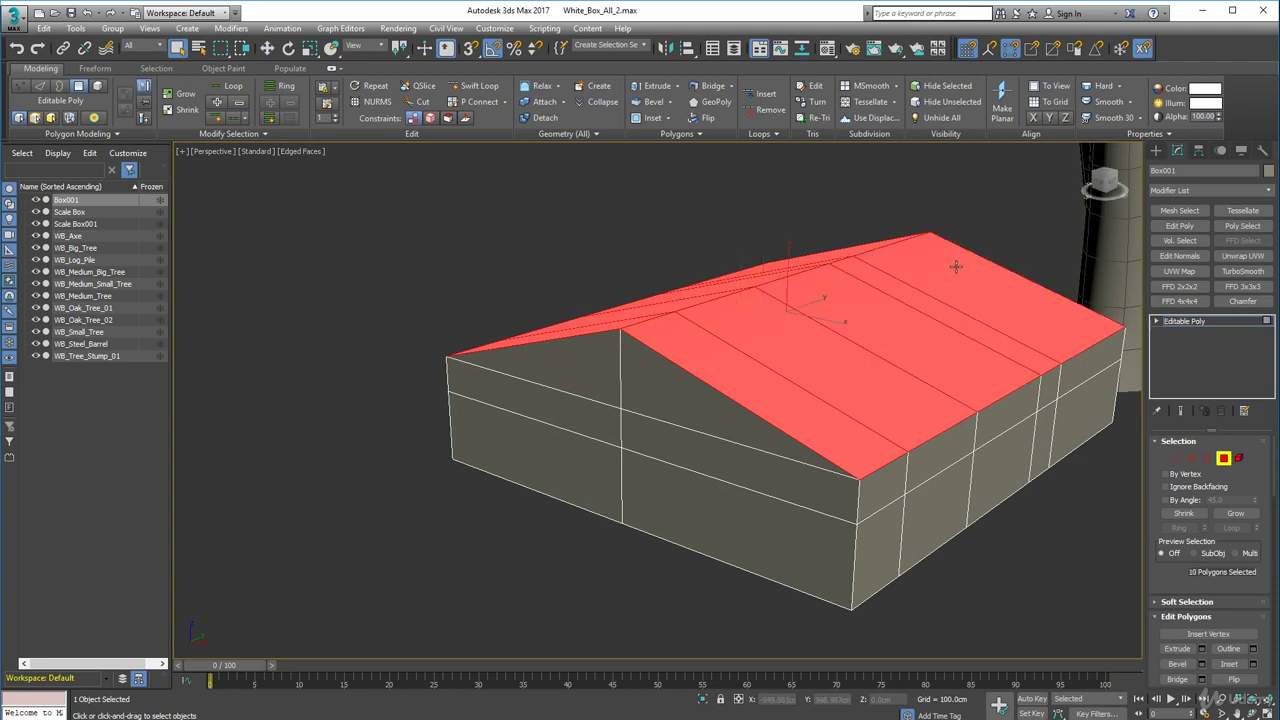
key(Delete)
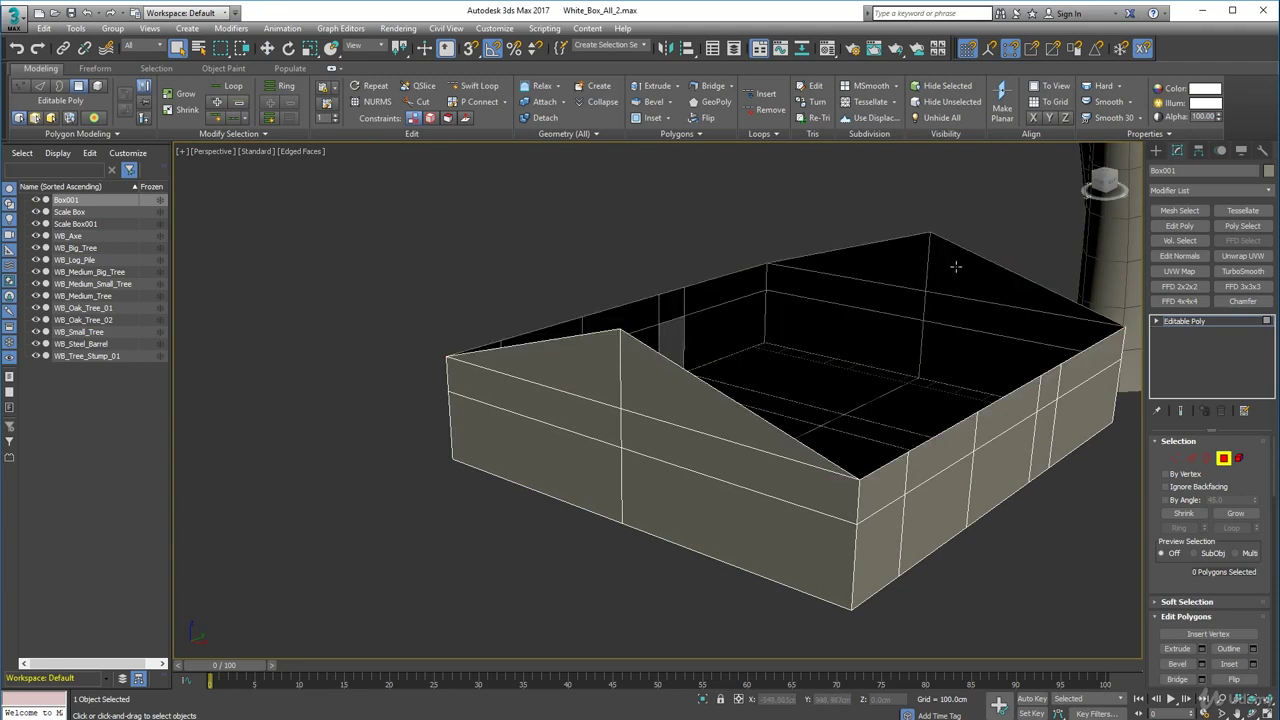
Move both stacked scale boxes a short distance along the front wall toward the doorway.
click(1239, 457)
alt+middle_drag(814, 360, 655, 430)
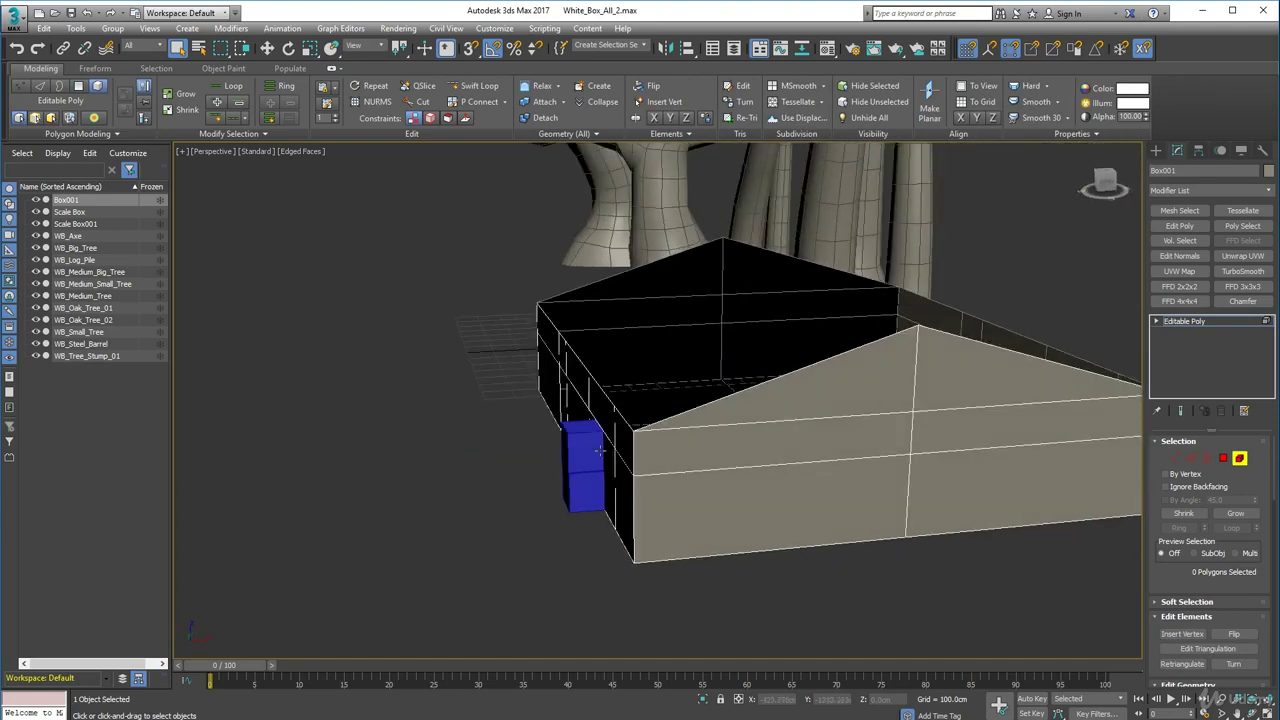
alt+middle_drag(536, 487, 620, 483)
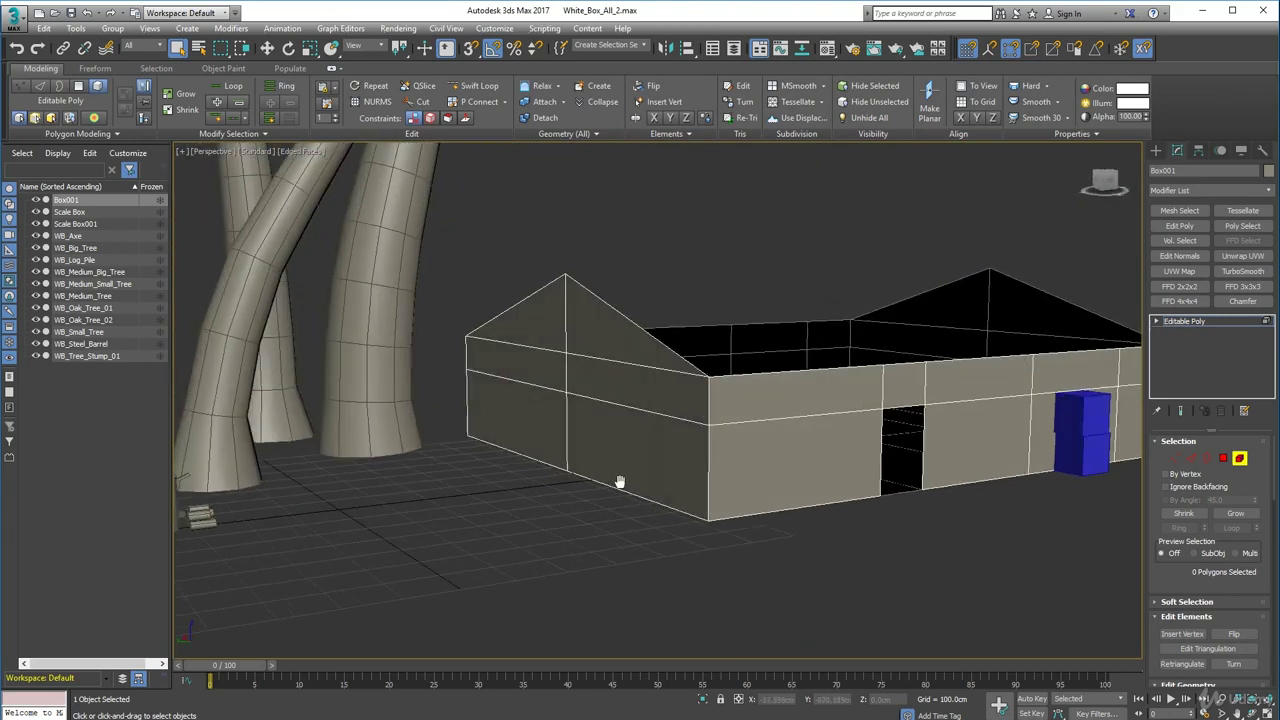
alt+middle_drag(620, 483, 530, 441)
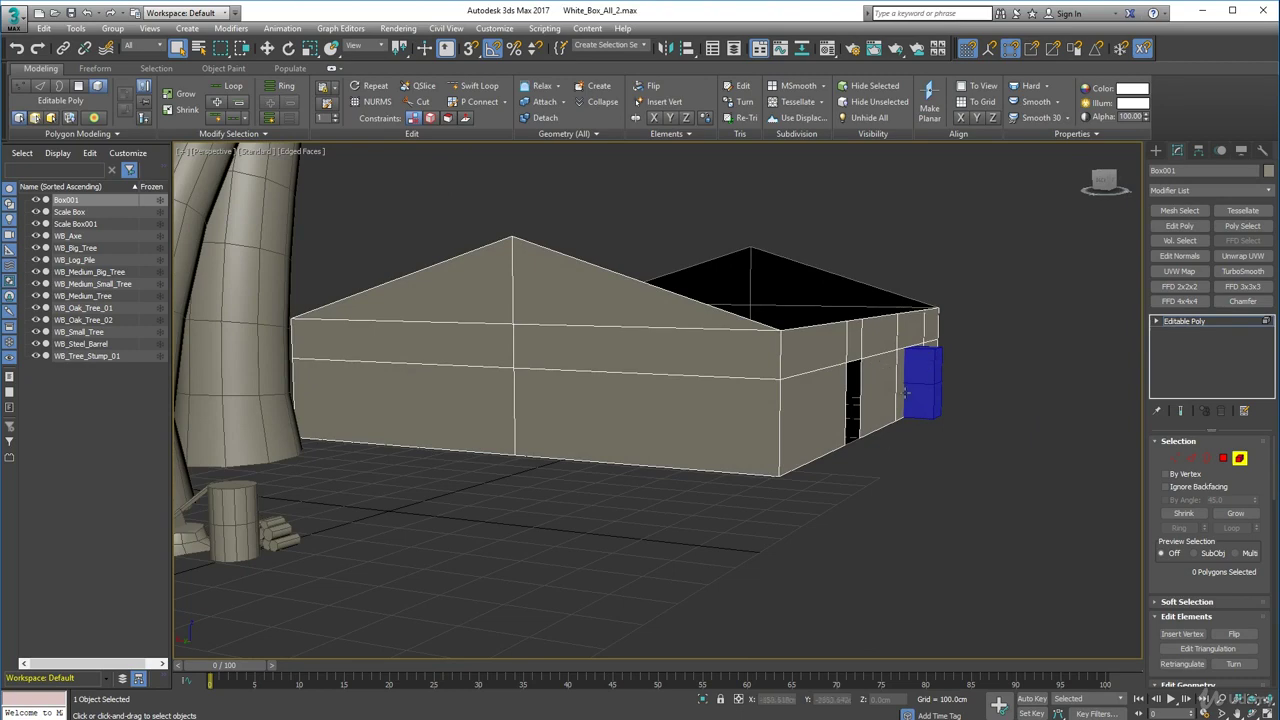
alt+middle_drag(862, 398, 766, 405)
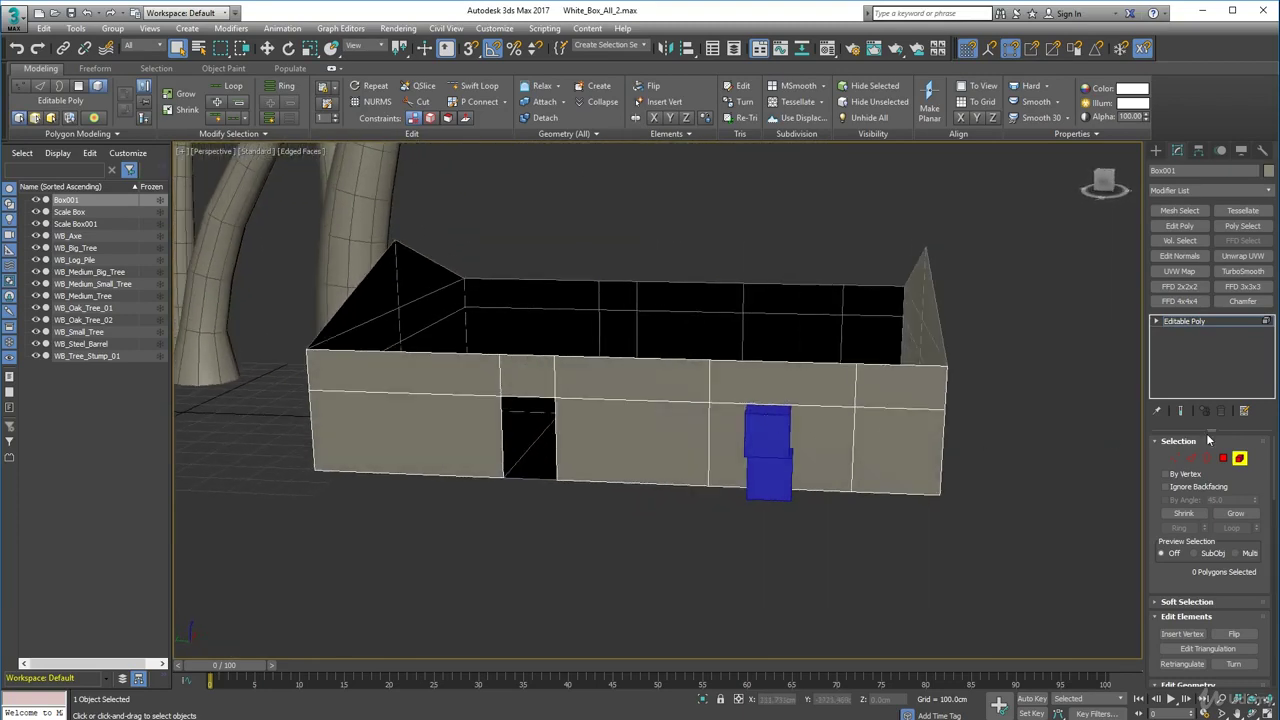
click(1246, 456)
click(766, 430)
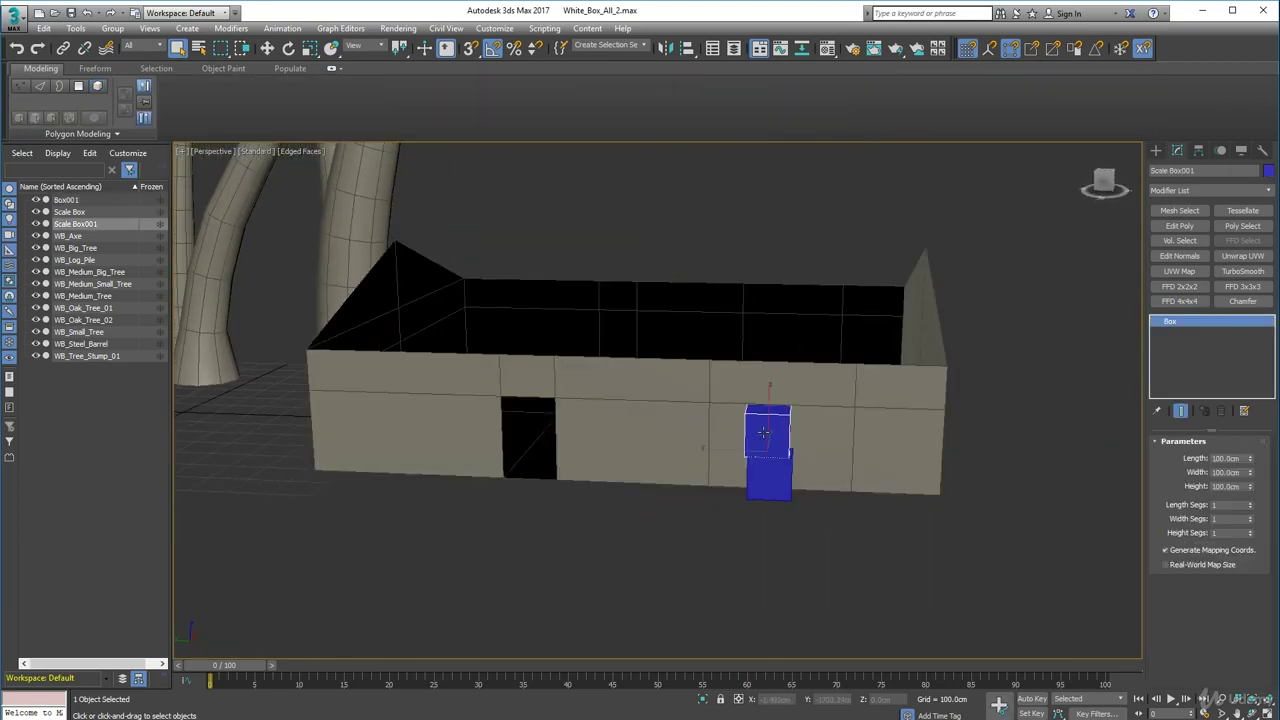
ctrl+click(765, 485)
click(267, 48)
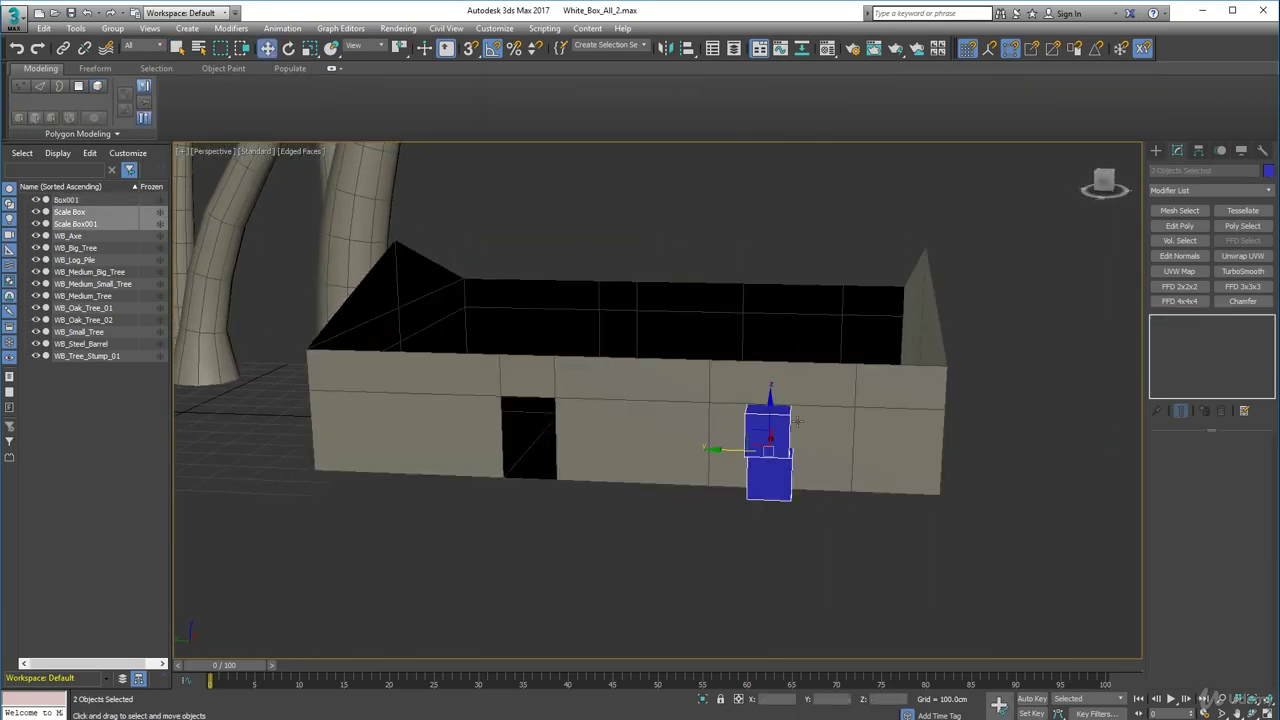
drag(715, 448, 688, 451)
Shift the two vertical edge lines on either side of the scale boxes together along the front wall toward the doorway.
click(671, 406)
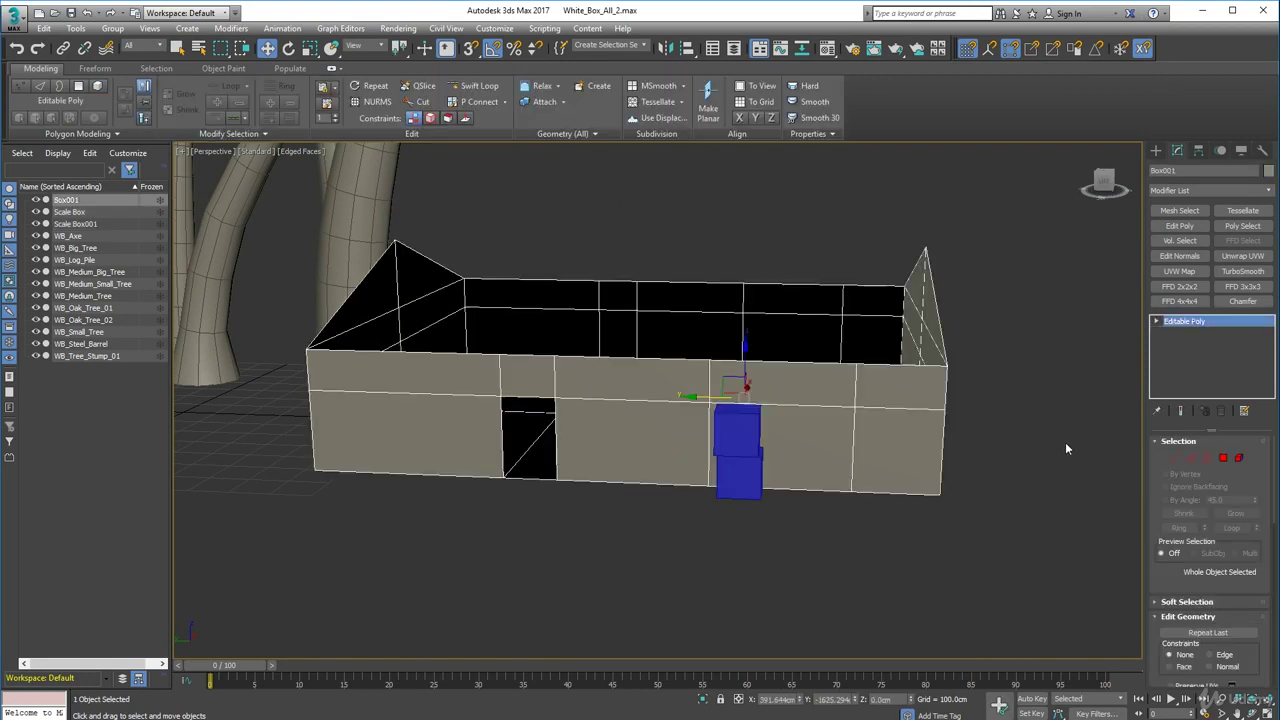
click(1191, 457)
click(708, 389)
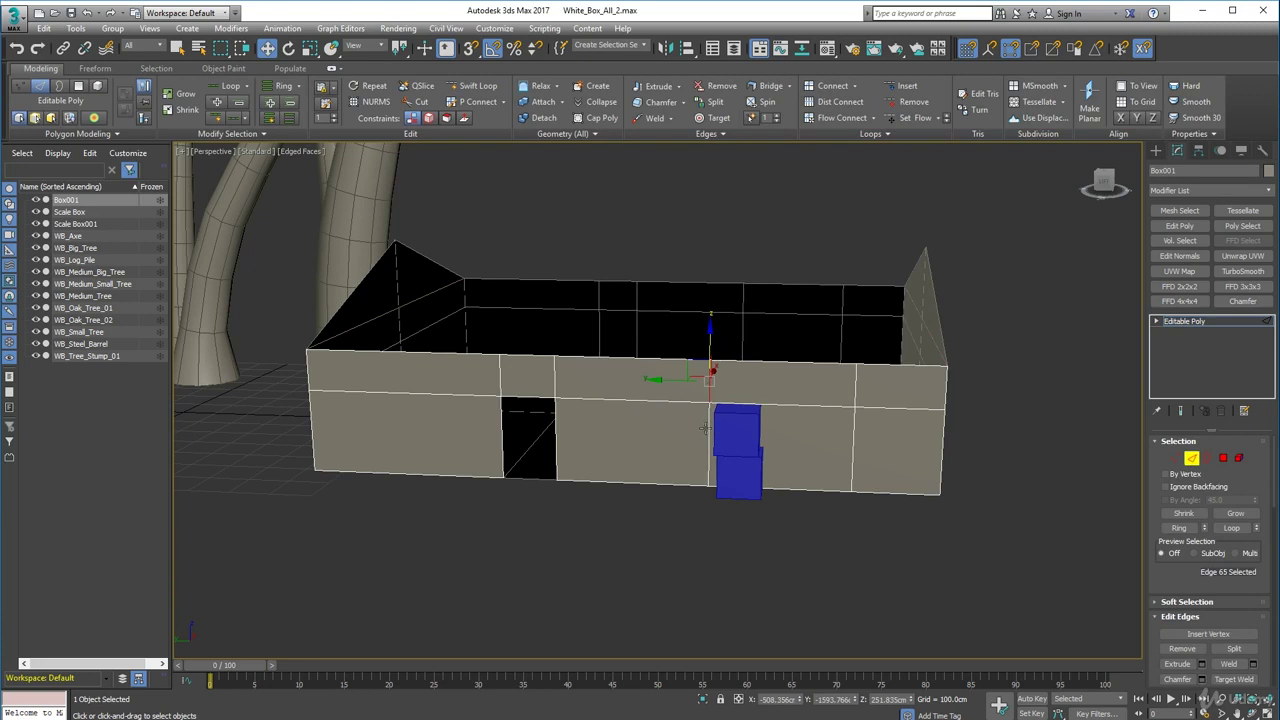
ctrl+click(855, 389)
ctrl+click(856, 435)
drag(796, 417, 771, 417)
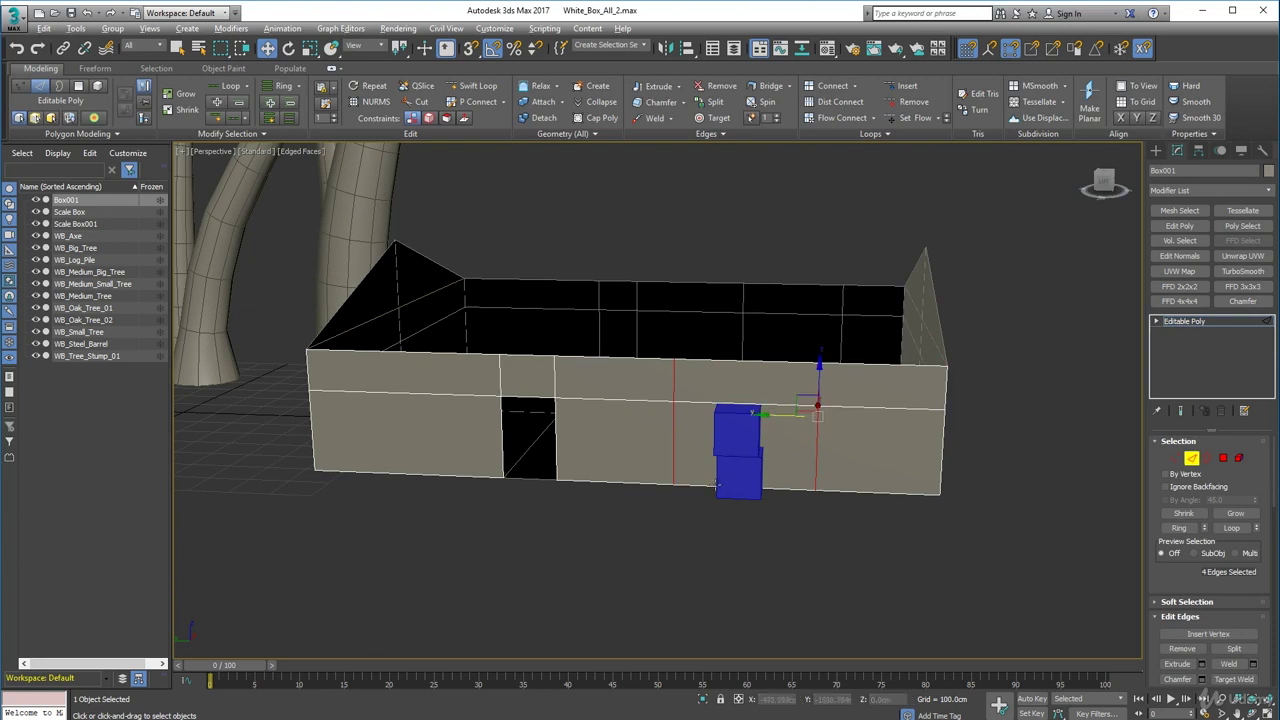
alt+middle_drag(717, 485, 882, 566)
click(838, 464)
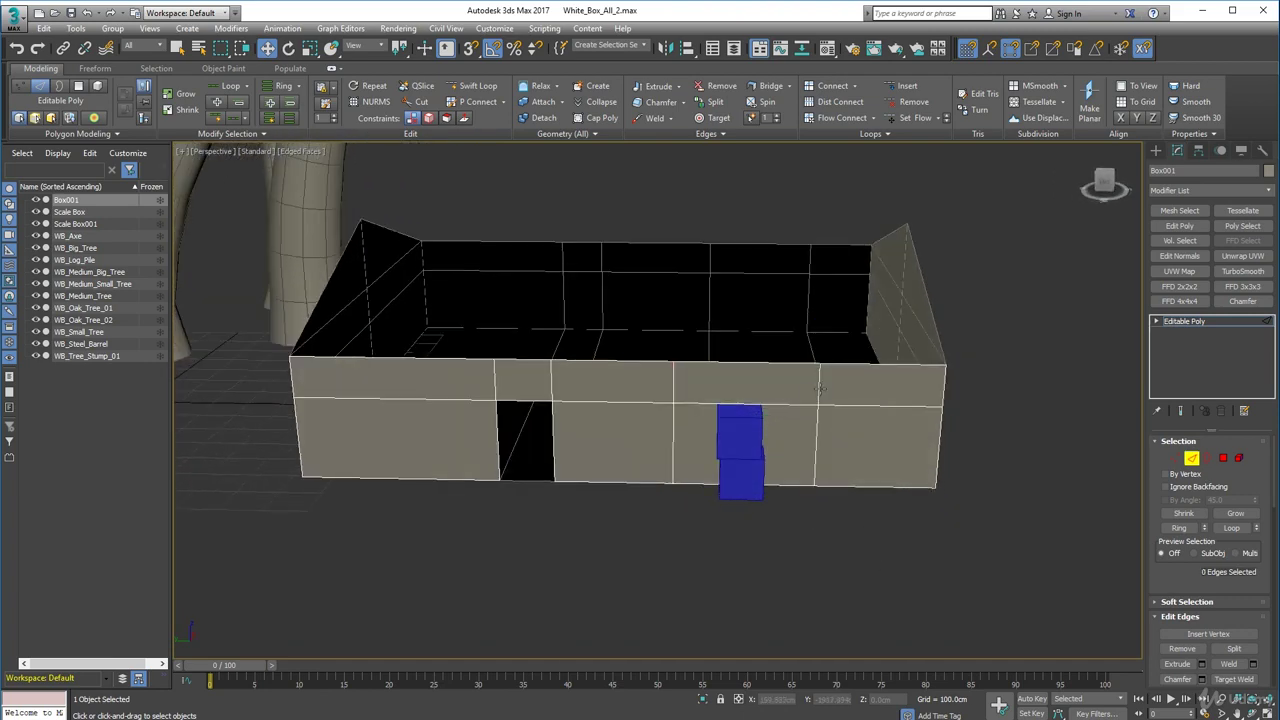
Slide each of the two vertical edge lines closer to the doorway, narrowing the wall section between them.
click(820, 389)
ctrl+click(819, 434)
drag(786, 441, 703, 440)
click(673, 389)
ctrl+click(673, 422)
drag(622, 411, 589, 410)
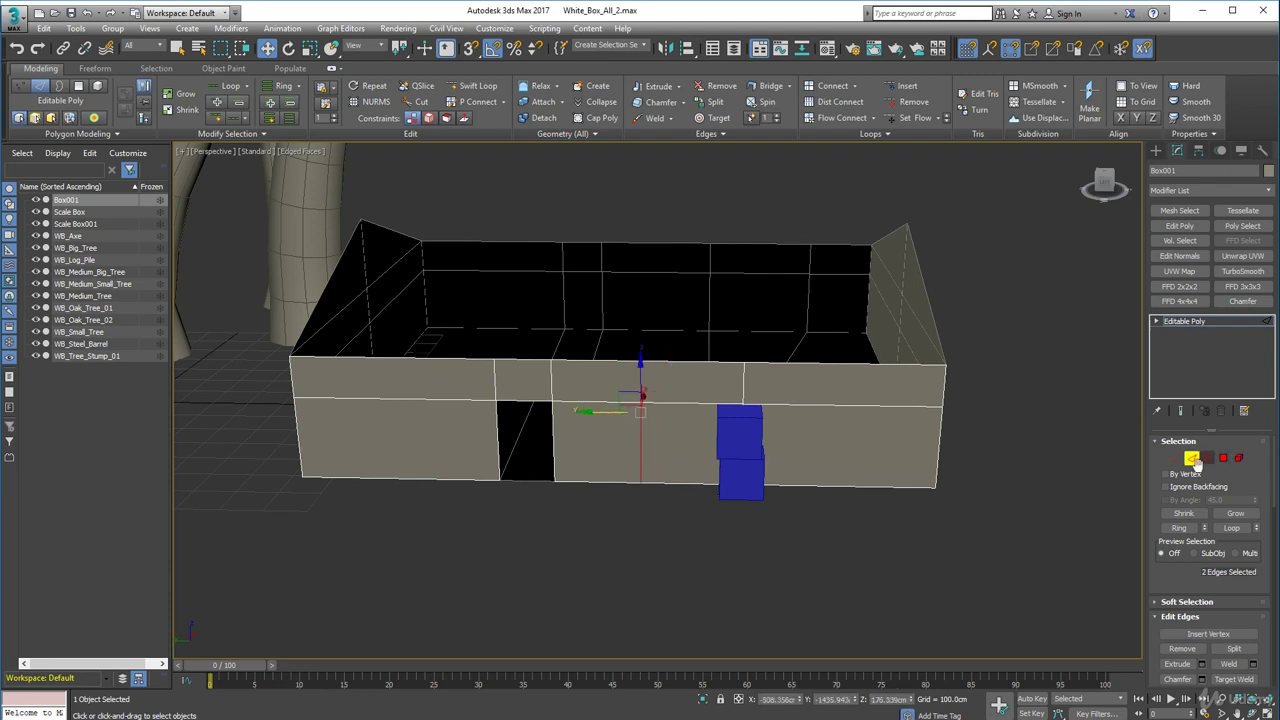
Move both scale boxes along the front wall to the door opening as a size reference.
key(2)
click(735, 463)
ctrl+click(737, 478)
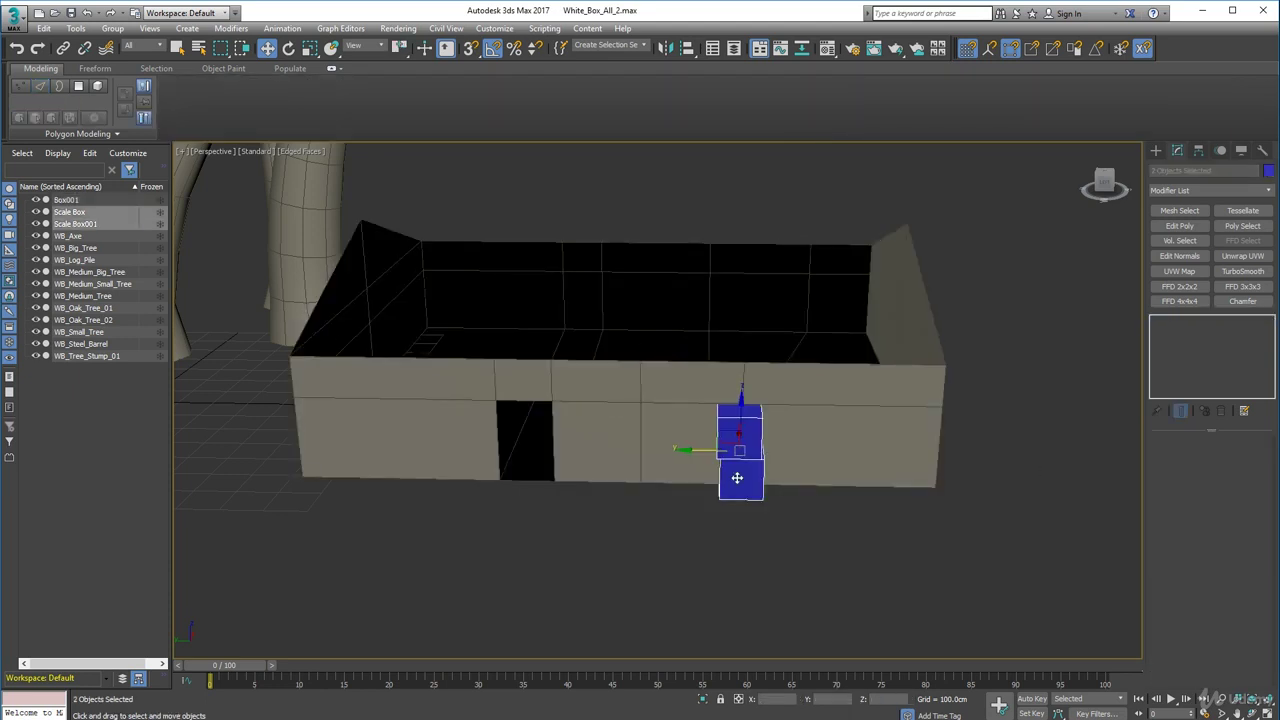
drag(687, 450, 474, 449)
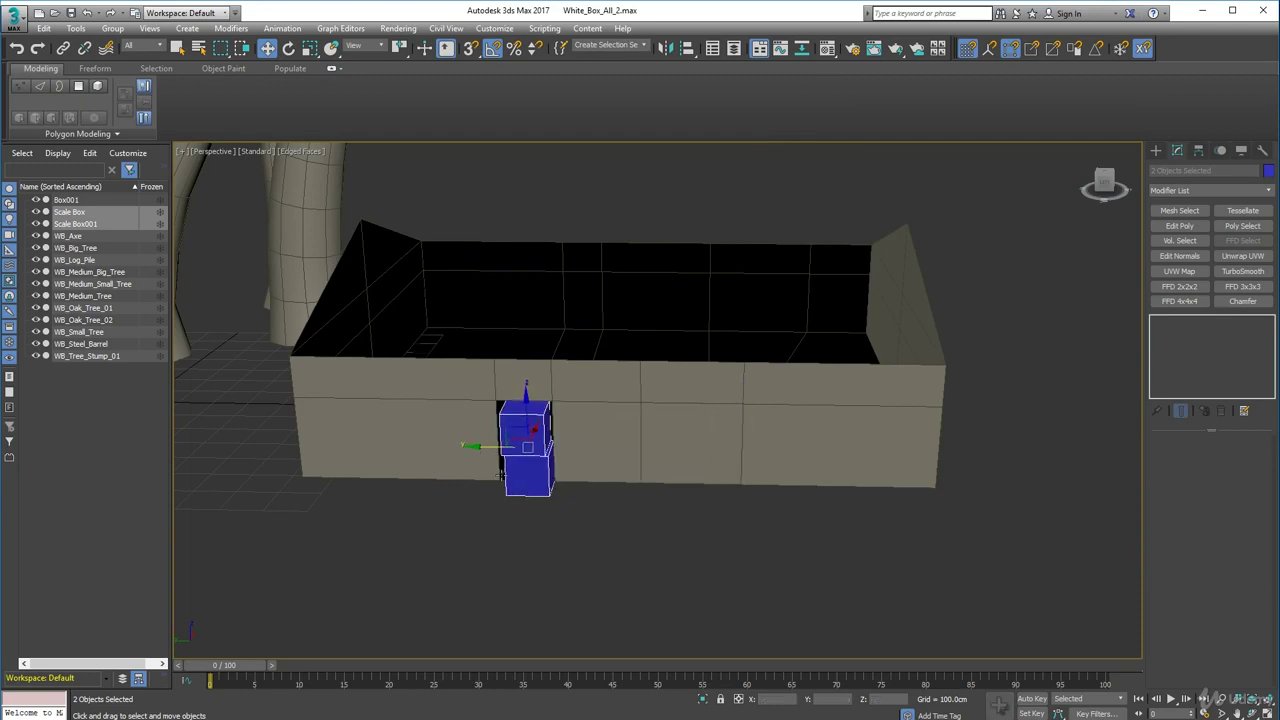
alt+middle_drag(569, 500, 544, 460)
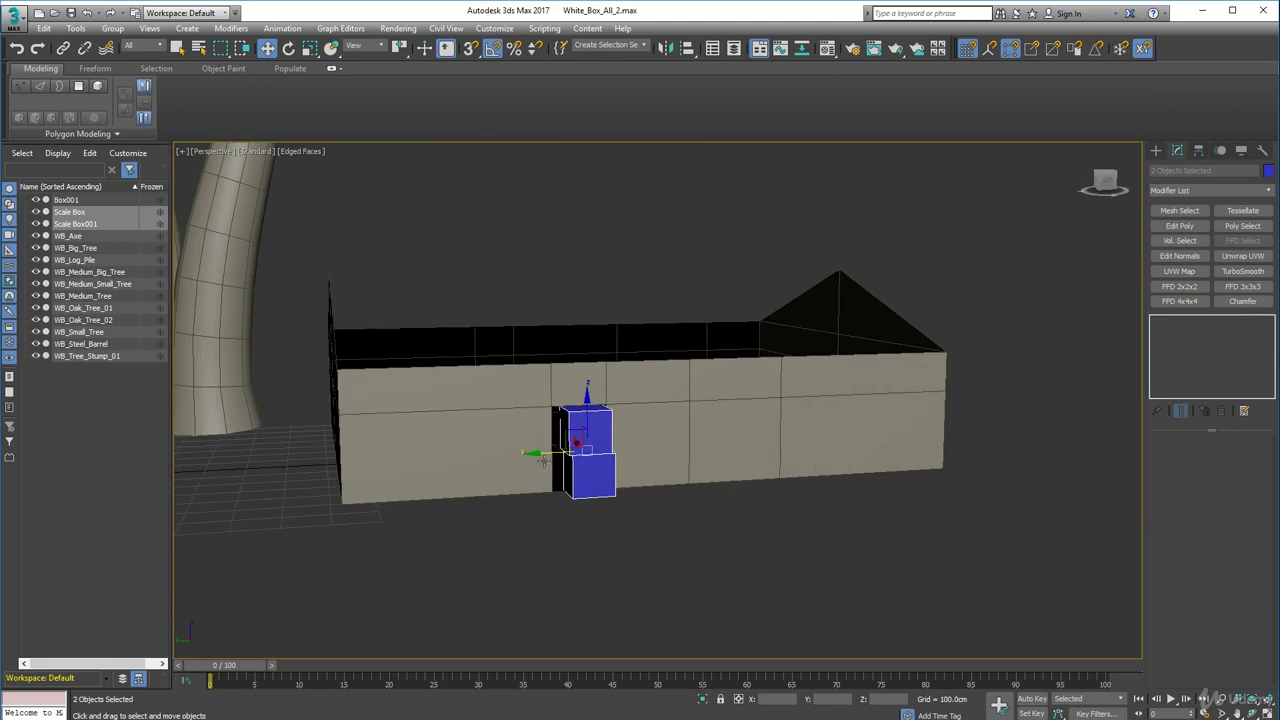
key(z)
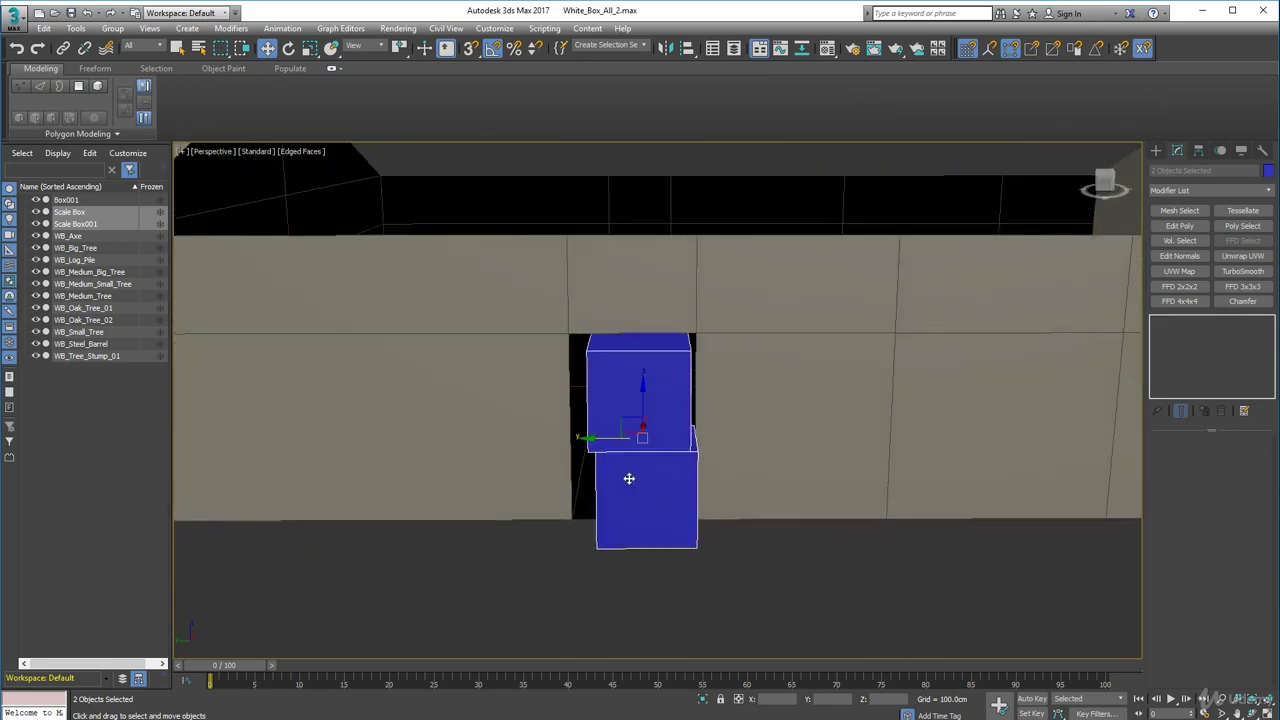
Widen the doorway by moving the three vertices along its left side outward about 23 cm on the Y axis.
click(528, 414)
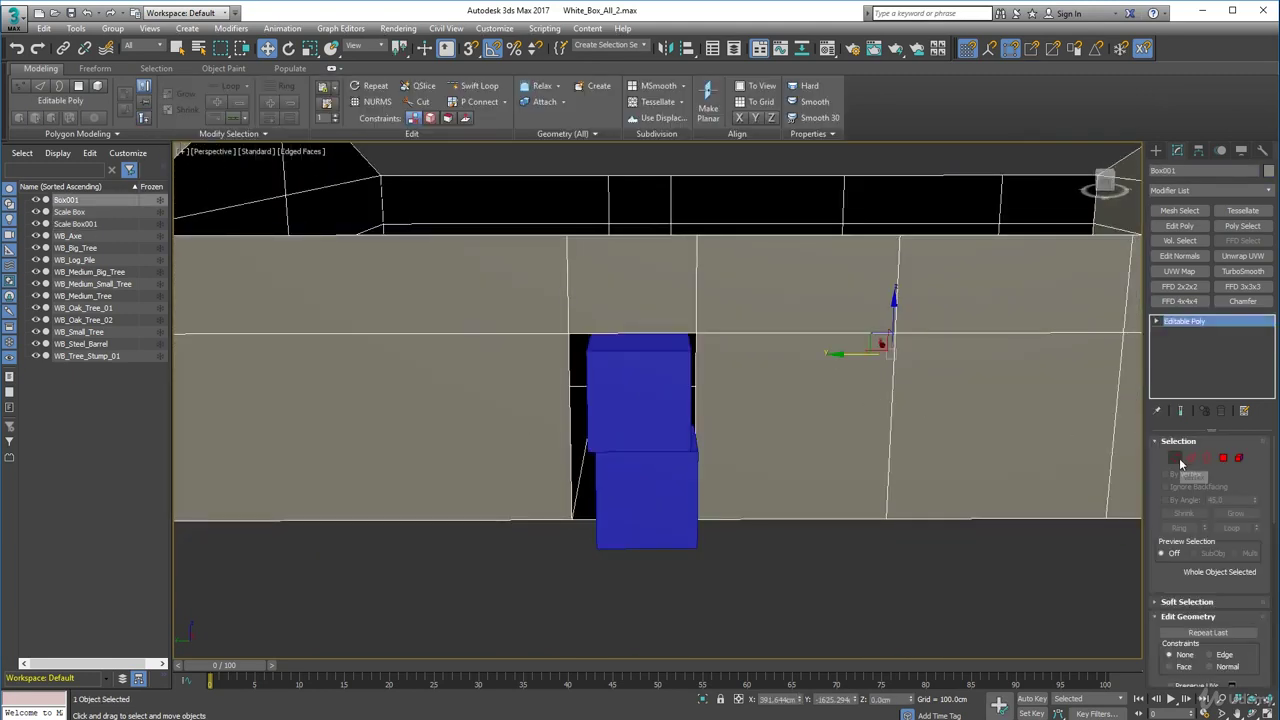
click(1176, 458)
click(569, 332)
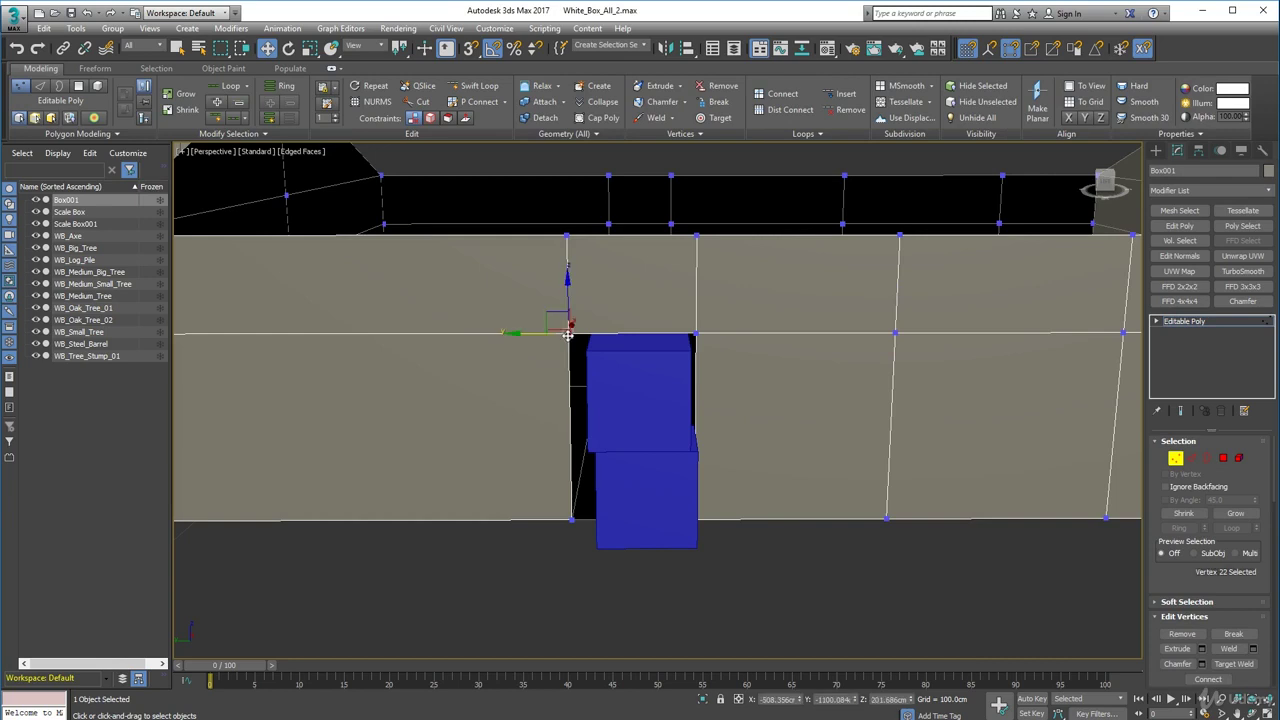
ctrl+click(571, 519)
alt+middle_drag(590, 508, 591, 515)
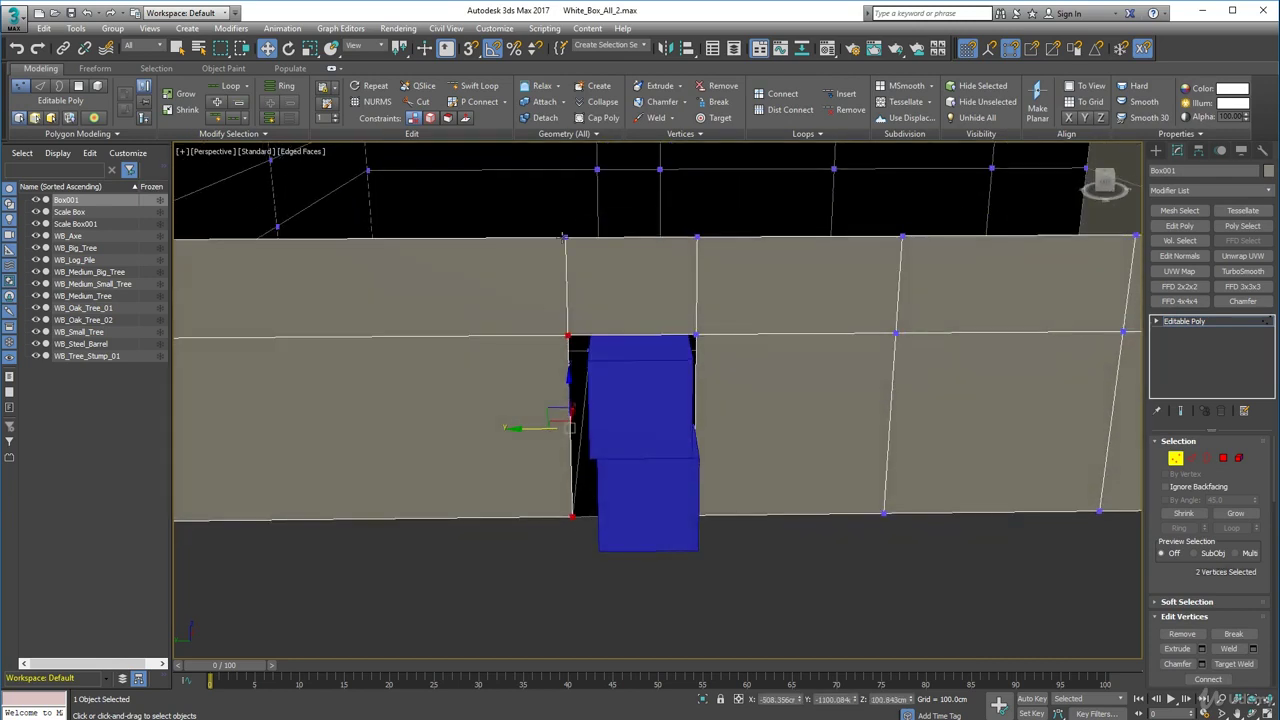
ctrl+click(565, 237)
middle_drag(560, 360, 609, 354)
drag(566, 365, 545, 364)
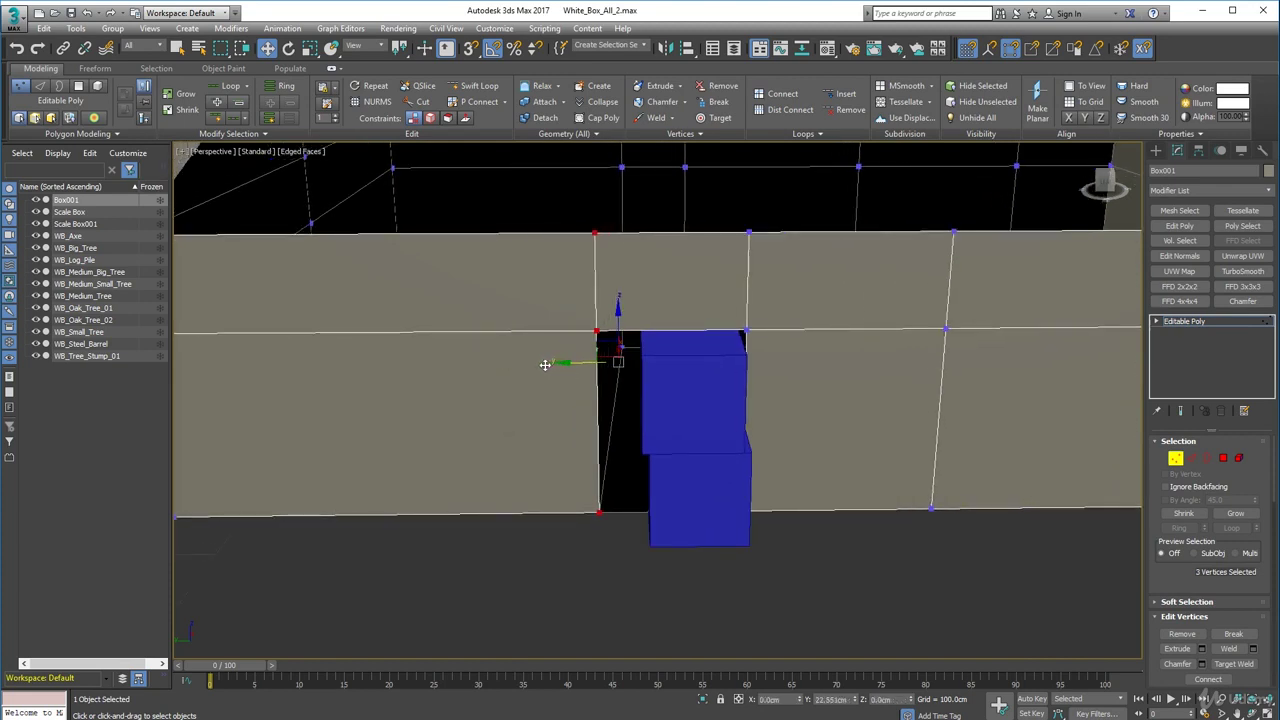
click(632, 356)
Raise the horizontal edge loop at the top of the doorway by about 19.3 cm around the building.
click(596, 331)
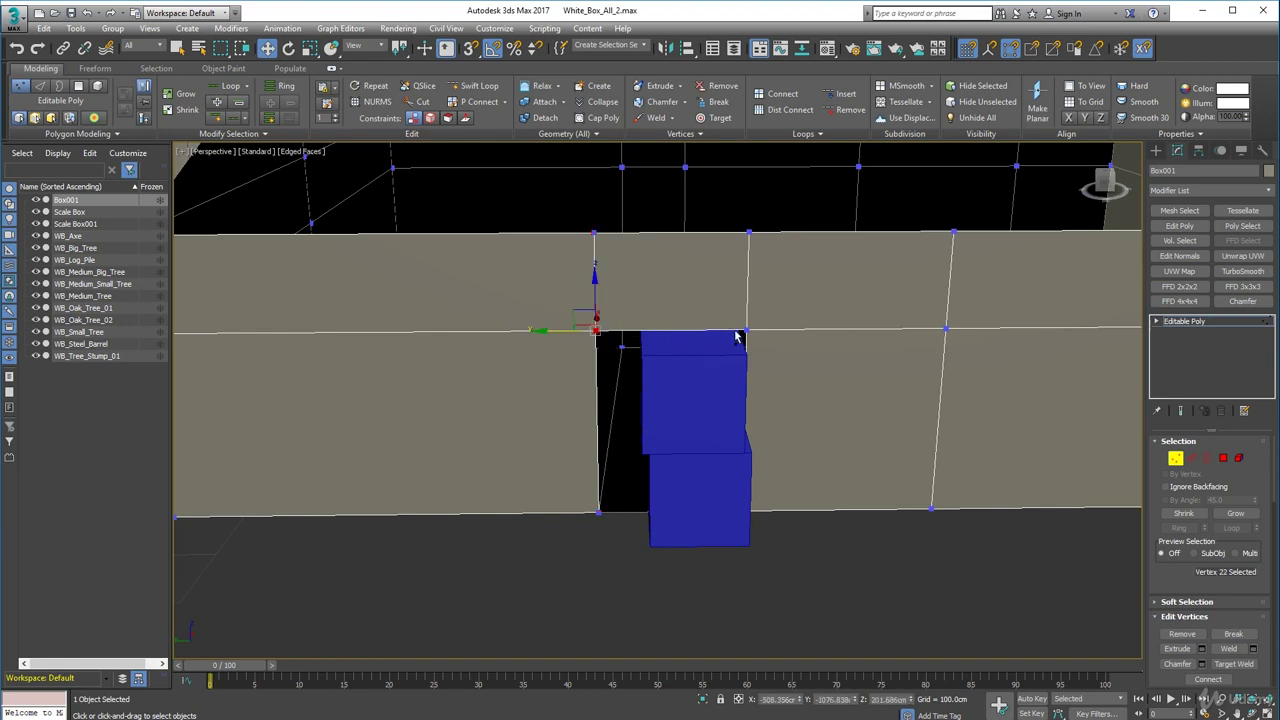
key(alt)
click(1190, 458)
double_click(940, 386)
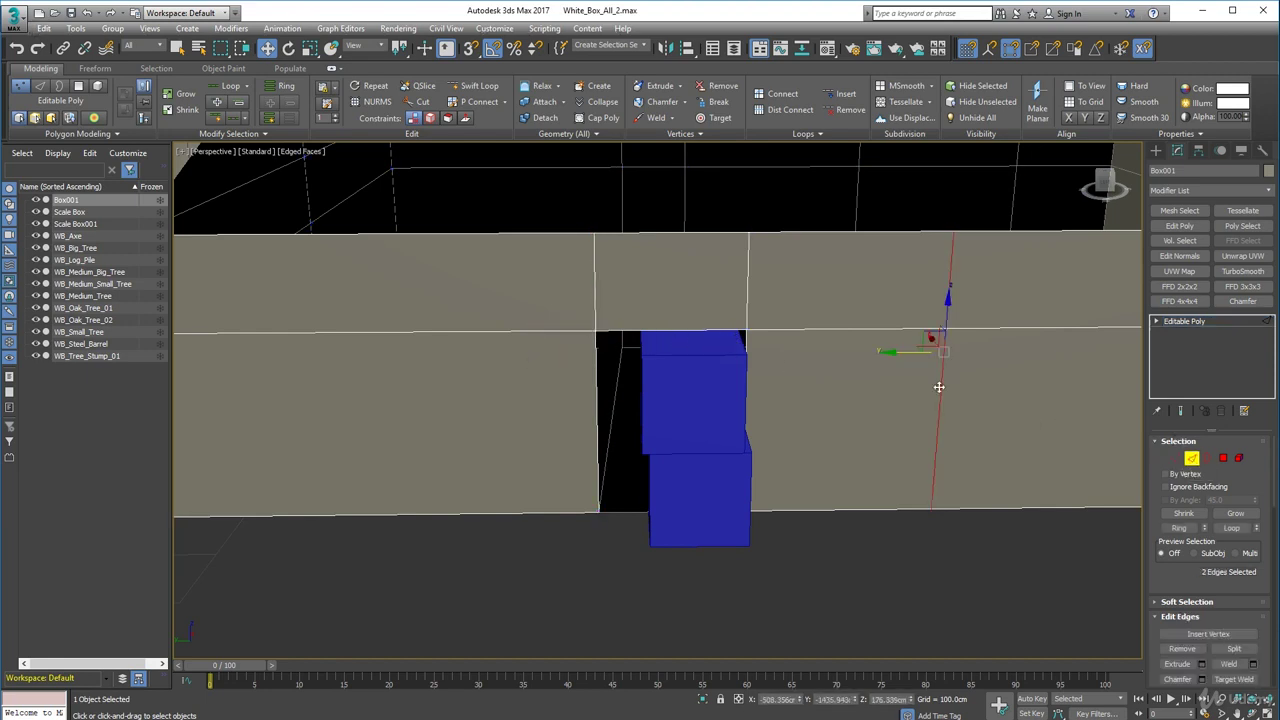
double_click(847, 330)
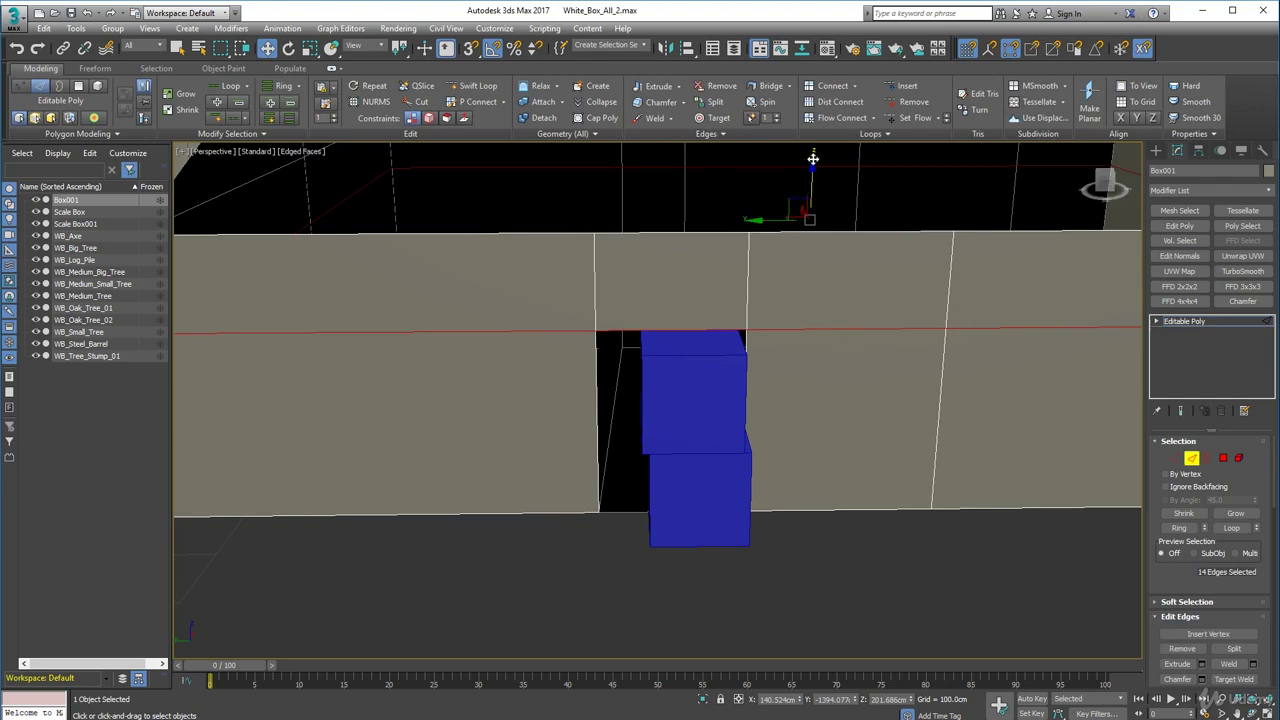
drag(813, 172, 813, 159)
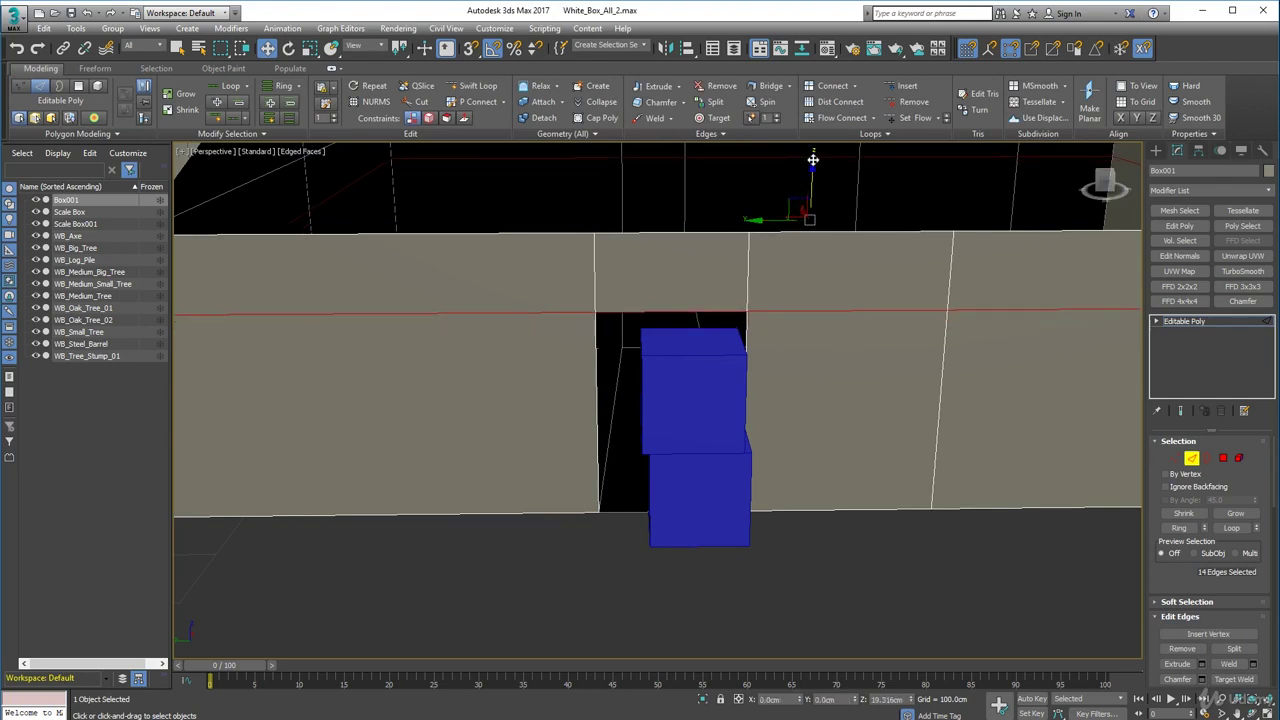
alt+middle_drag(813, 159, 743, 344)
scroll(743, 344, down, 4)
click(868, 459)
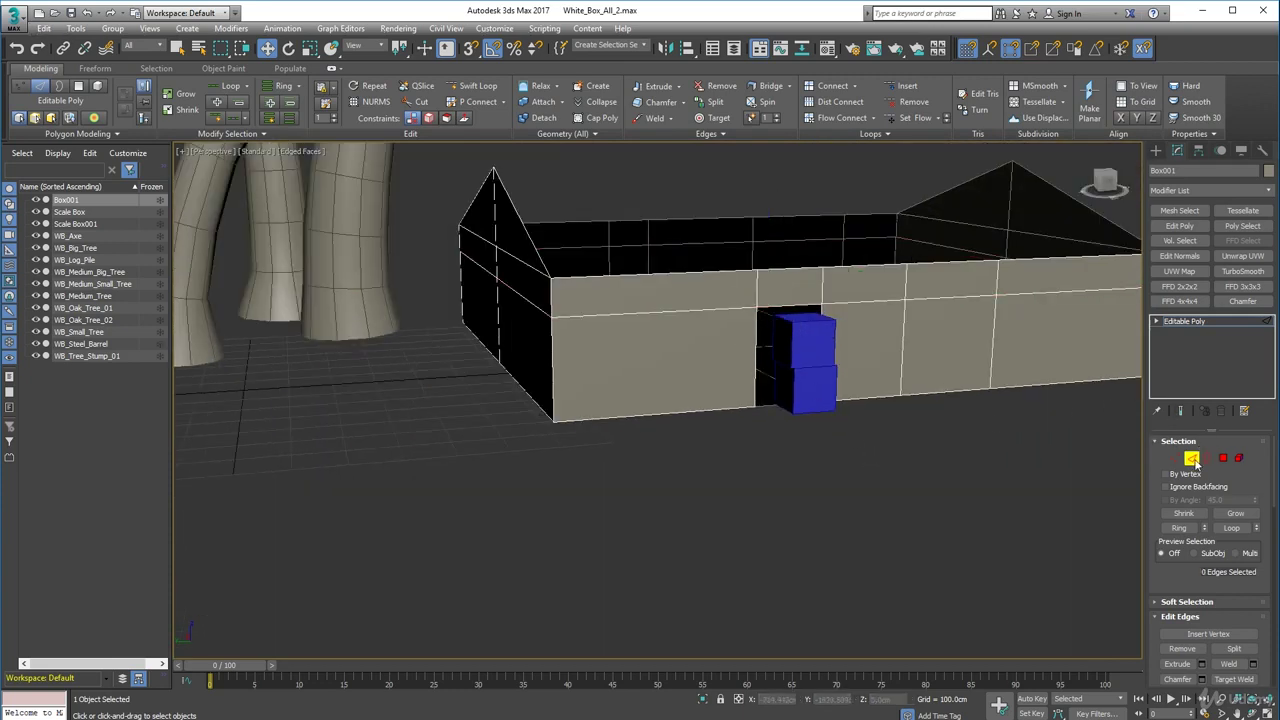
Move both scale boxes away from the doorway, along the front wall and out past the building's near end.
click(1193, 459)
click(805, 345)
ctrl+click(806, 398)
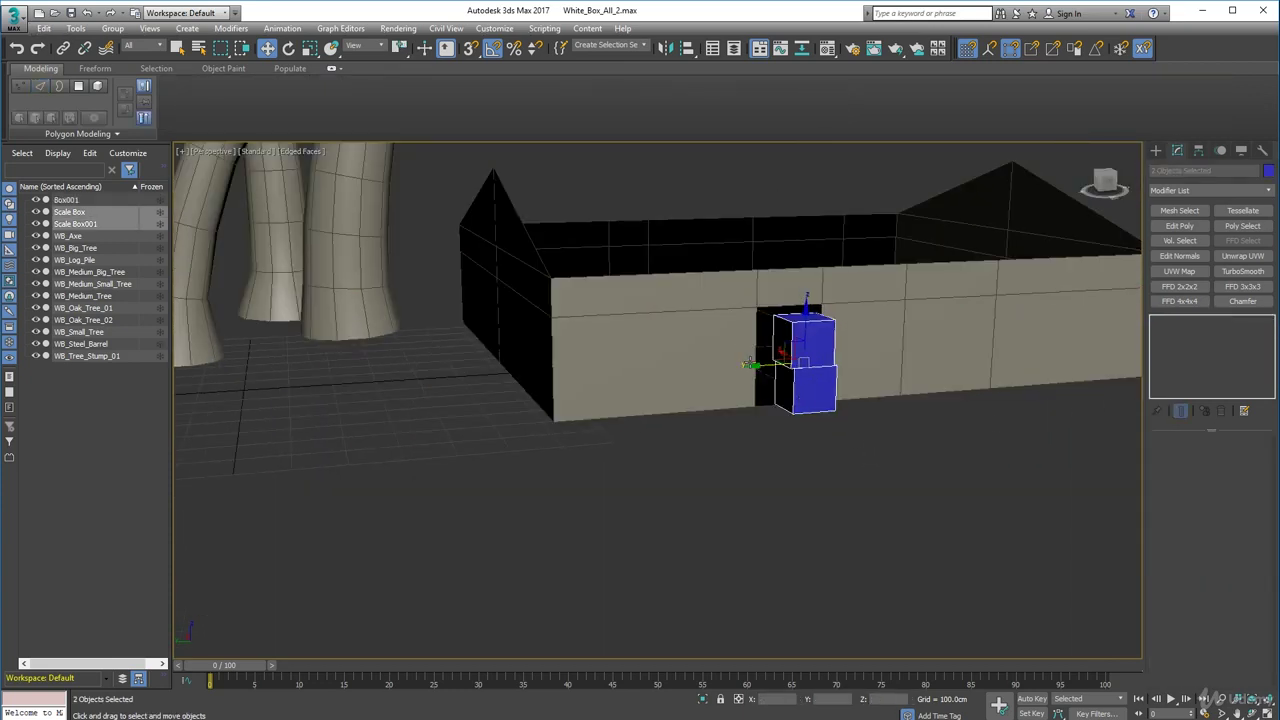
drag(755, 365, 290, 420)
alt+middle_drag(676, 449, 648, 446)
Offset all the vertices of the gable end wall nearest the scale boxes by 100 cm on the Y axis.
click(651, 426)
click(1175, 458)
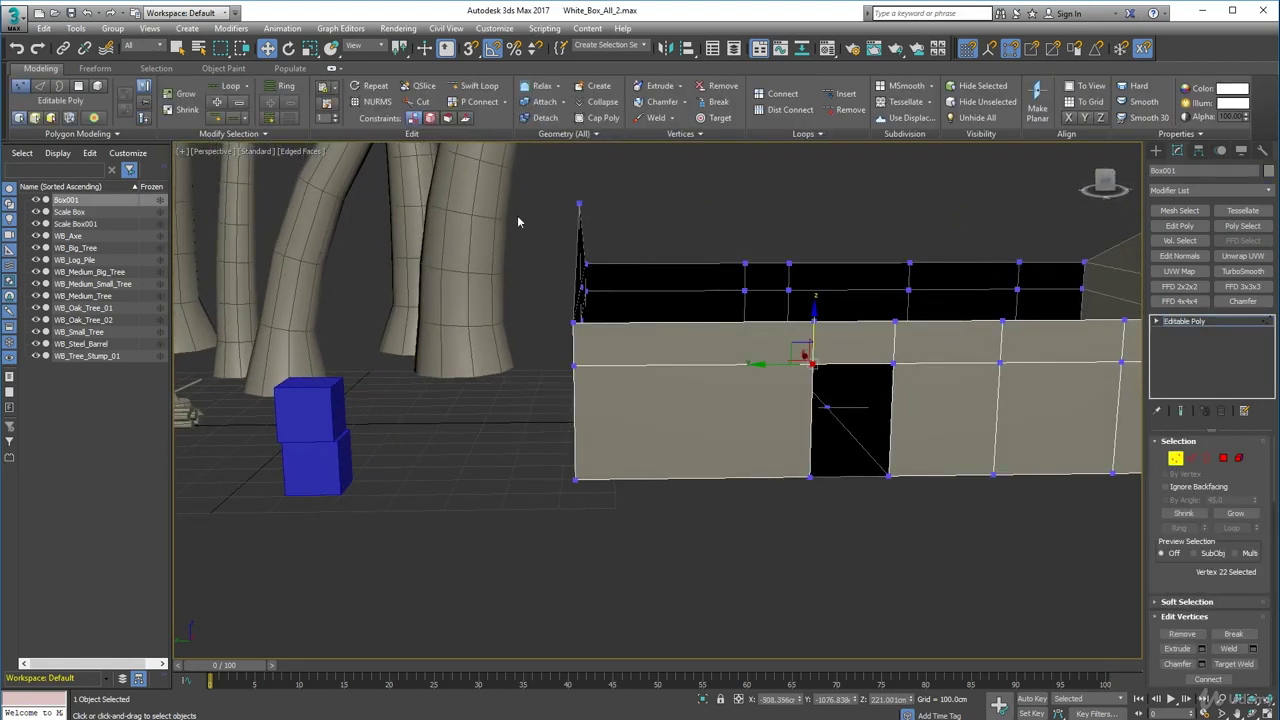
drag(631, 460, 633, 463)
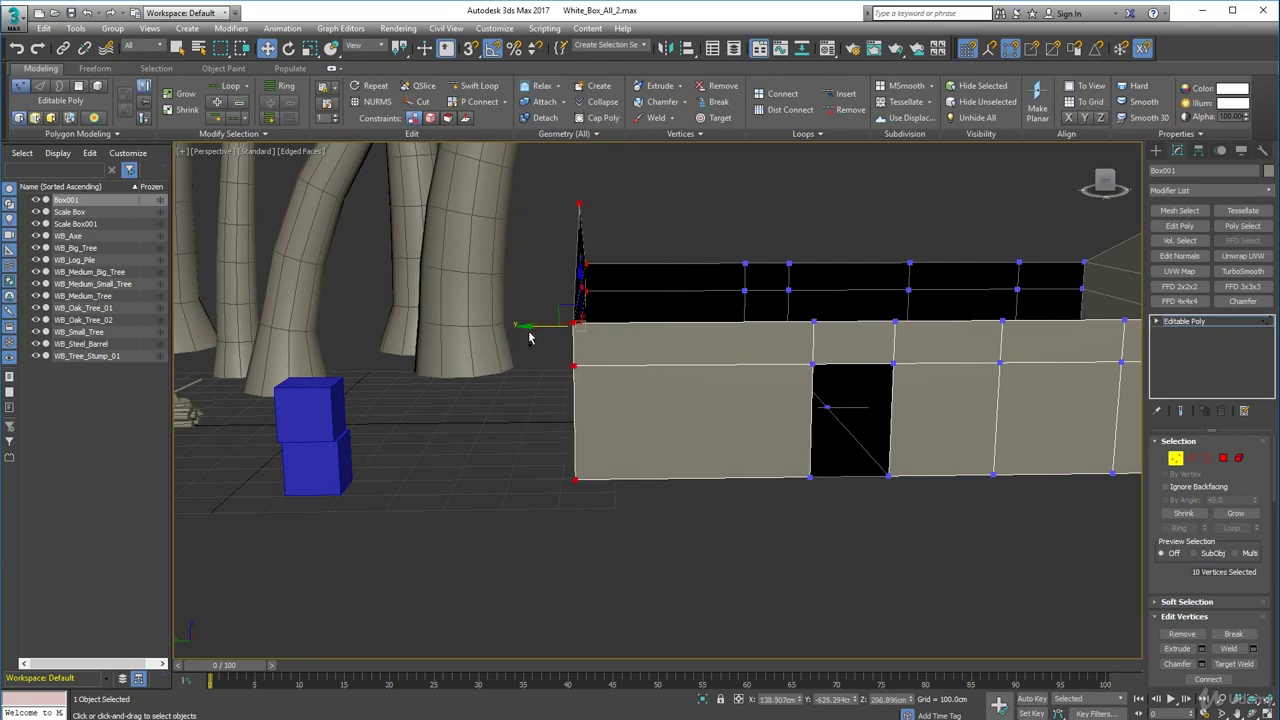
right_click(267, 48)
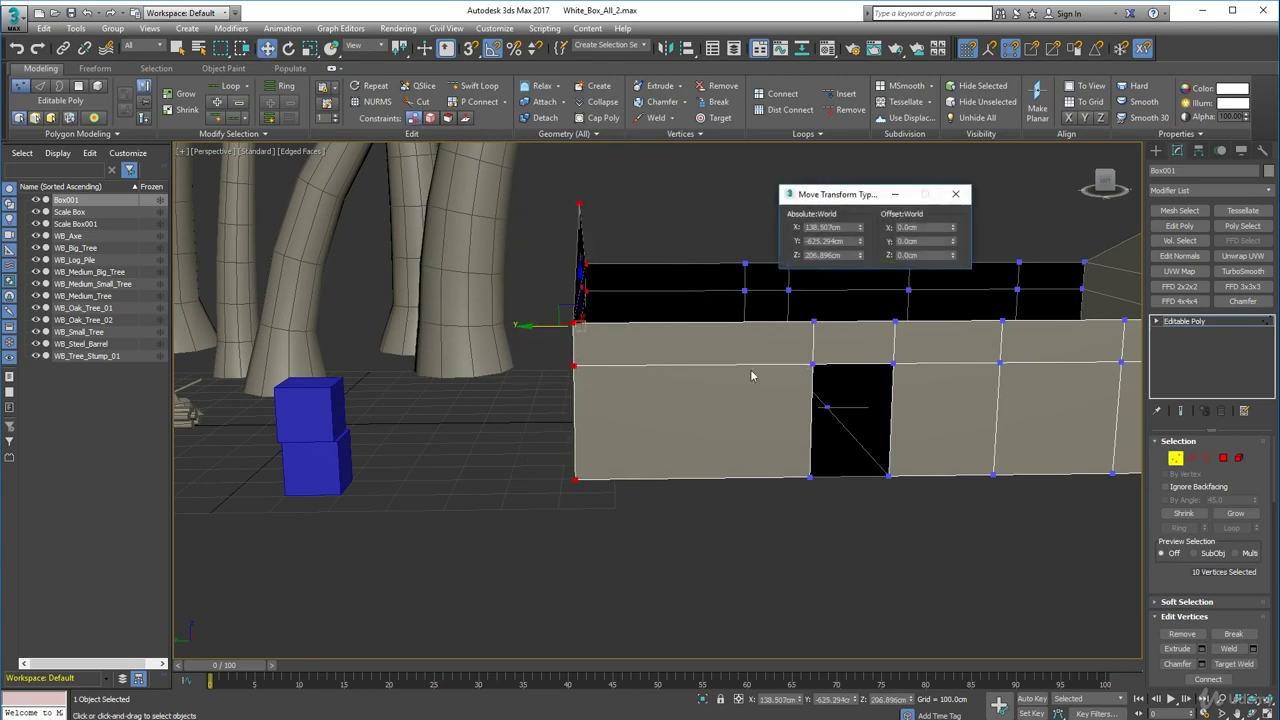
click(930, 240)
key(Return)
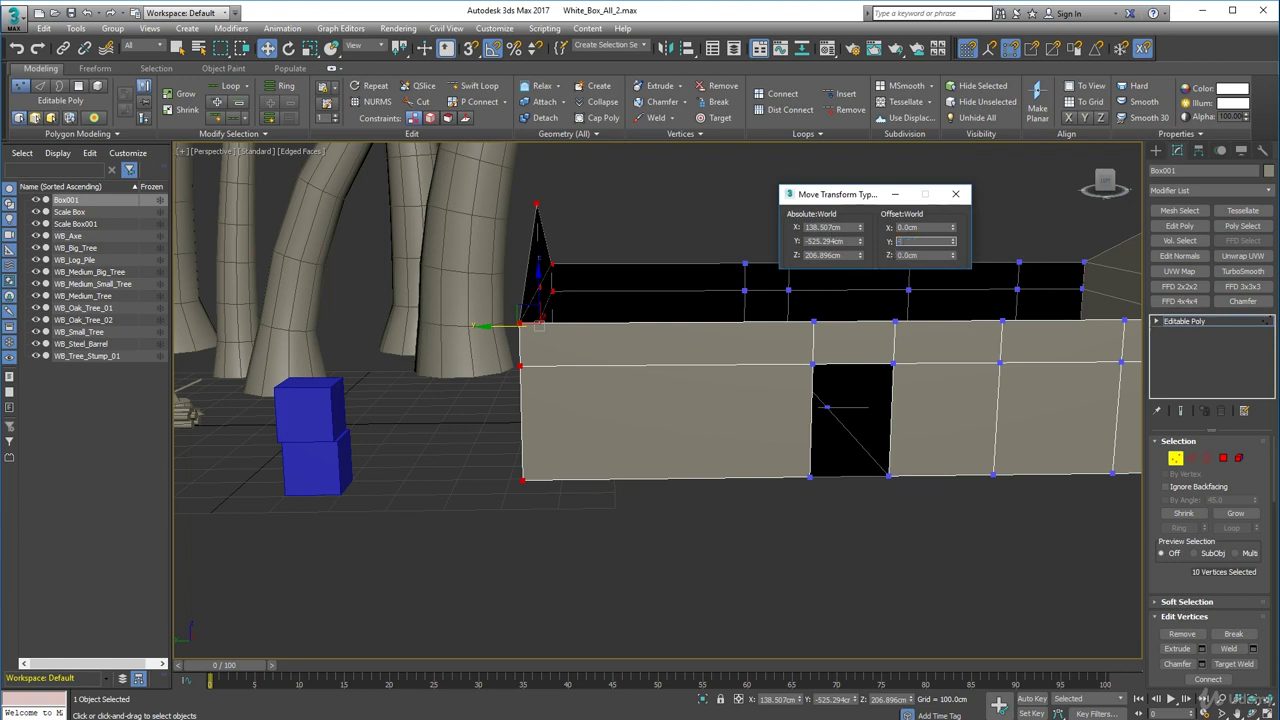
Shorten the building by offsetting the same end wall vertices by -100 cm on Y twice, and clear the selection.
text(-100)
key(Return)
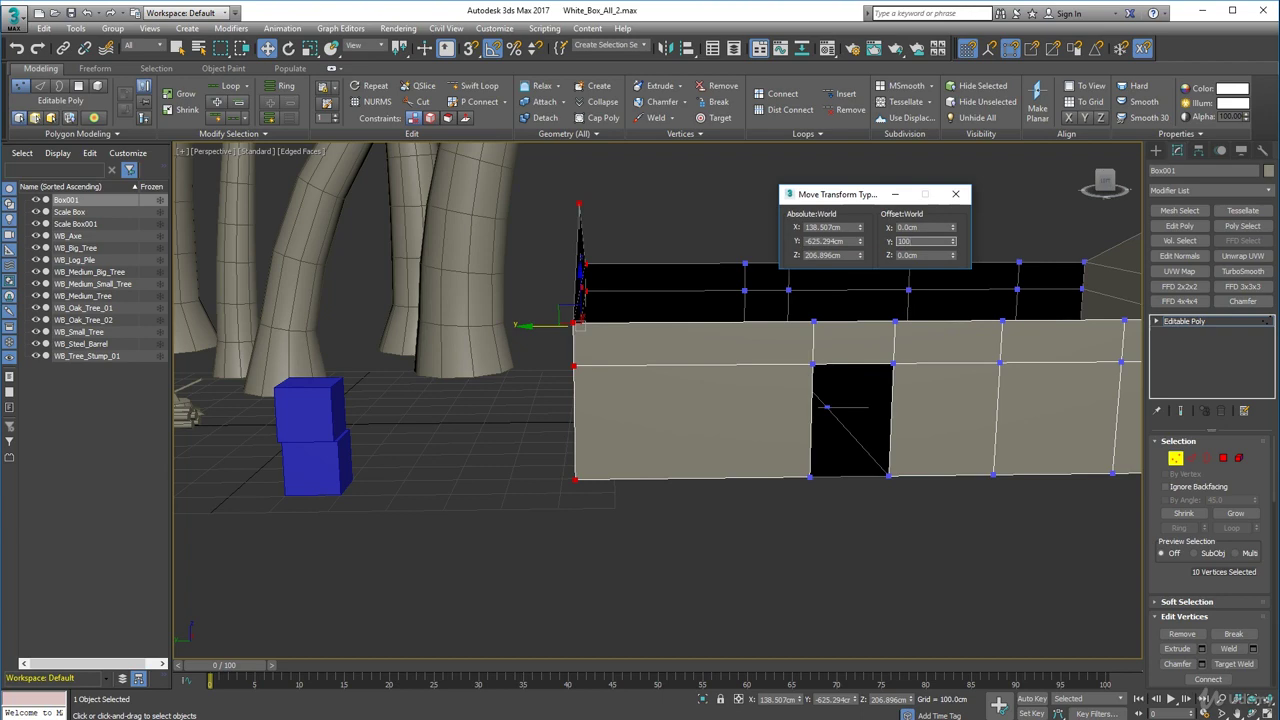
key(Return)
alt+middle_drag(962, 403, 836, 459)
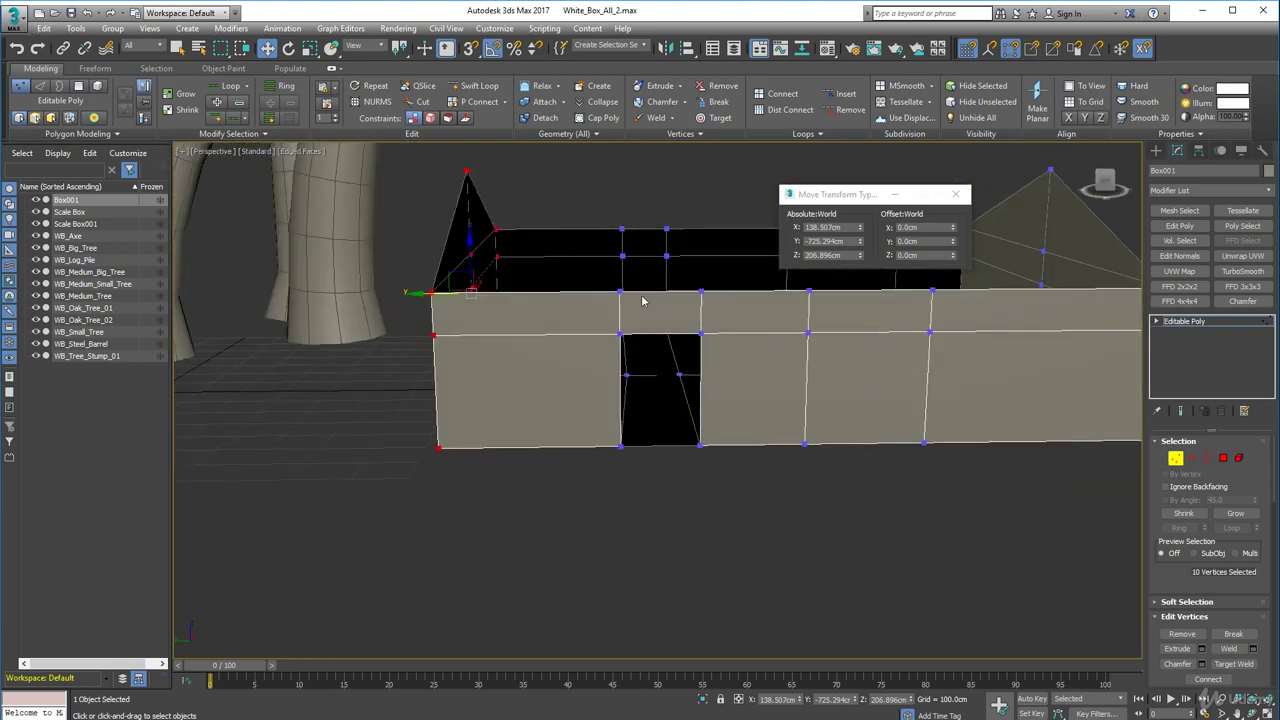
click(685, 165)
click(955, 194)
Remove the horizontal edge crossing the front wall section between the shortened building end and the doorway.
alt+middle_drag(792, 331, 740, 309)
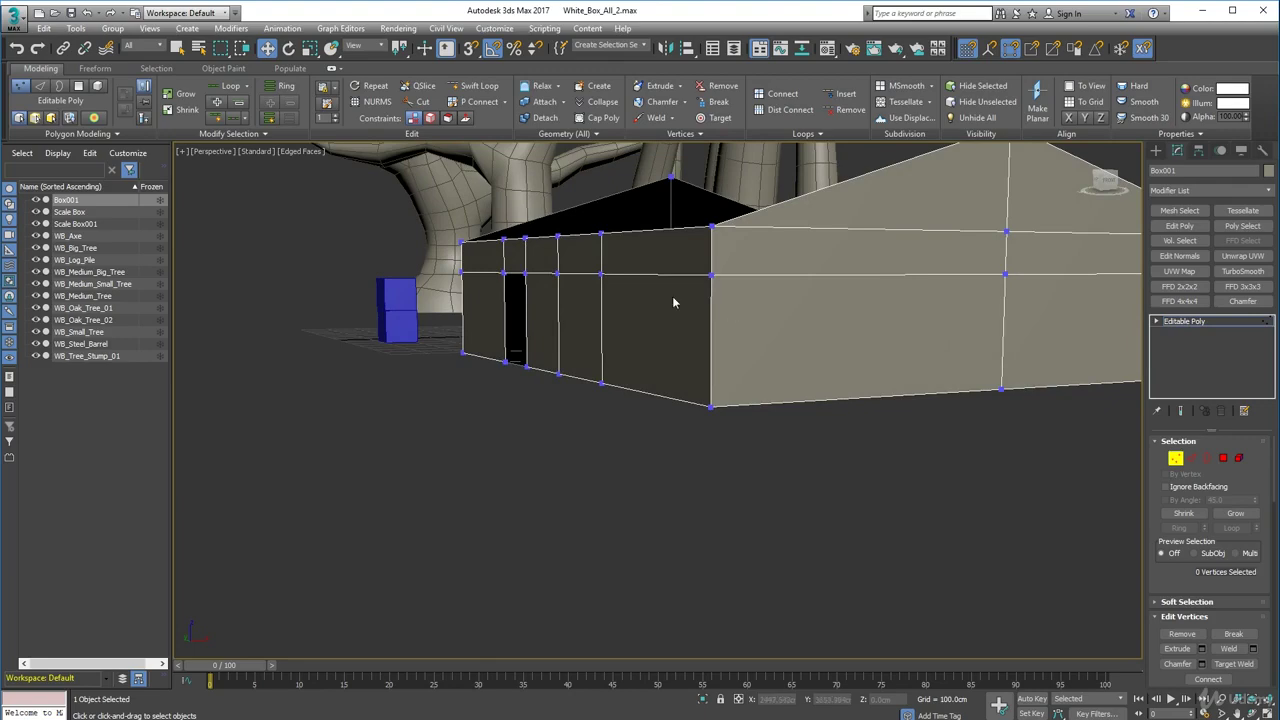
alt+middle_drag(654, 294, 676, 302)
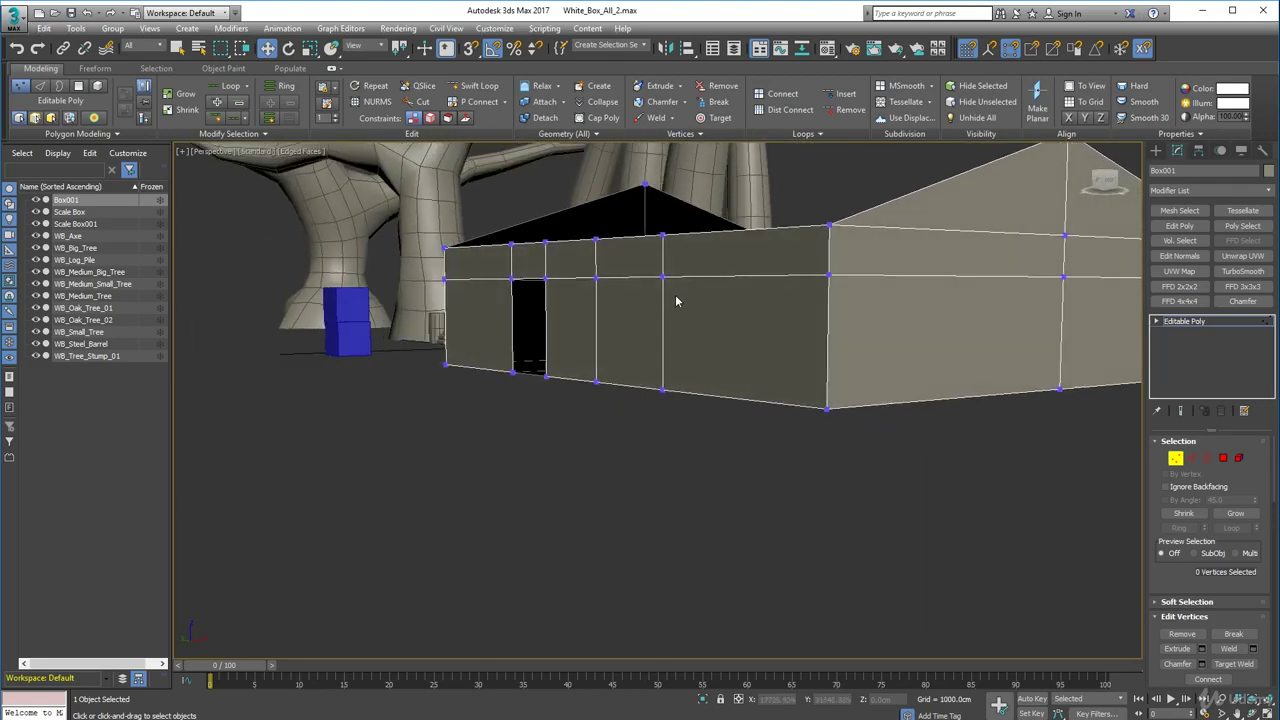
alt+middle_drag(709, 300, 690, 370)
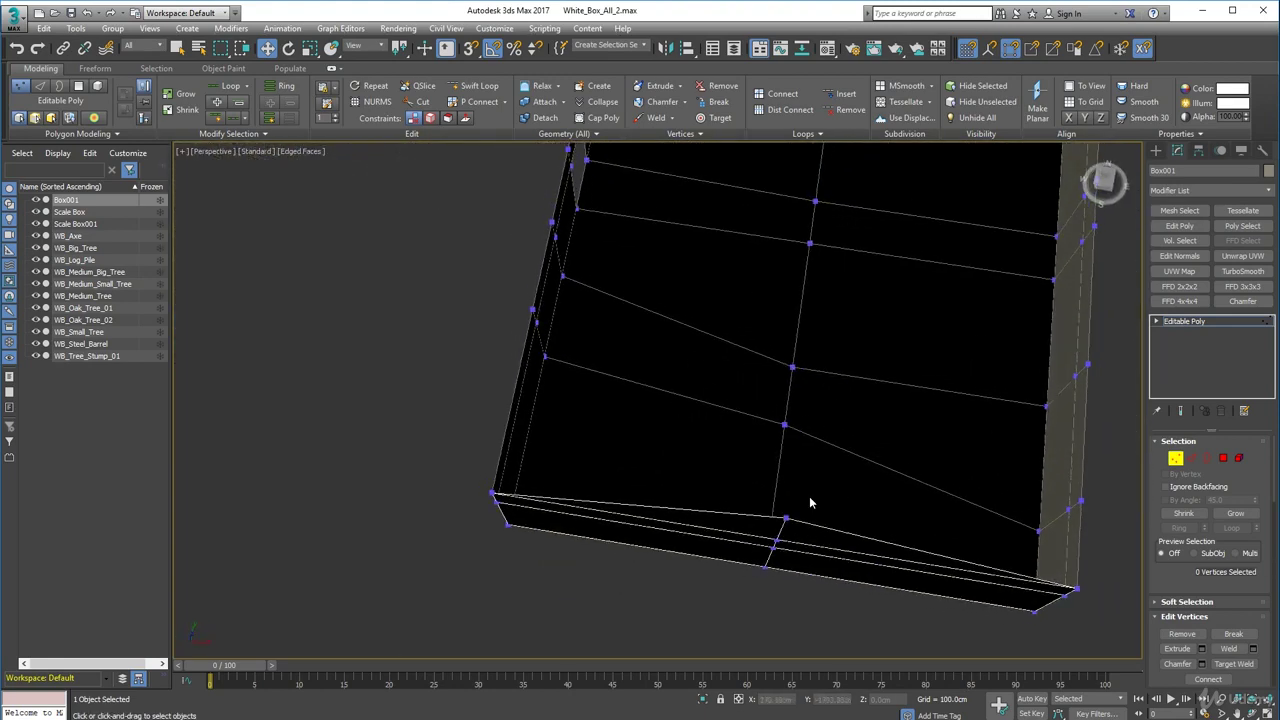
alt+middle_drag(549, 443, 689, 362)
scroll(754, 253, up, 2)
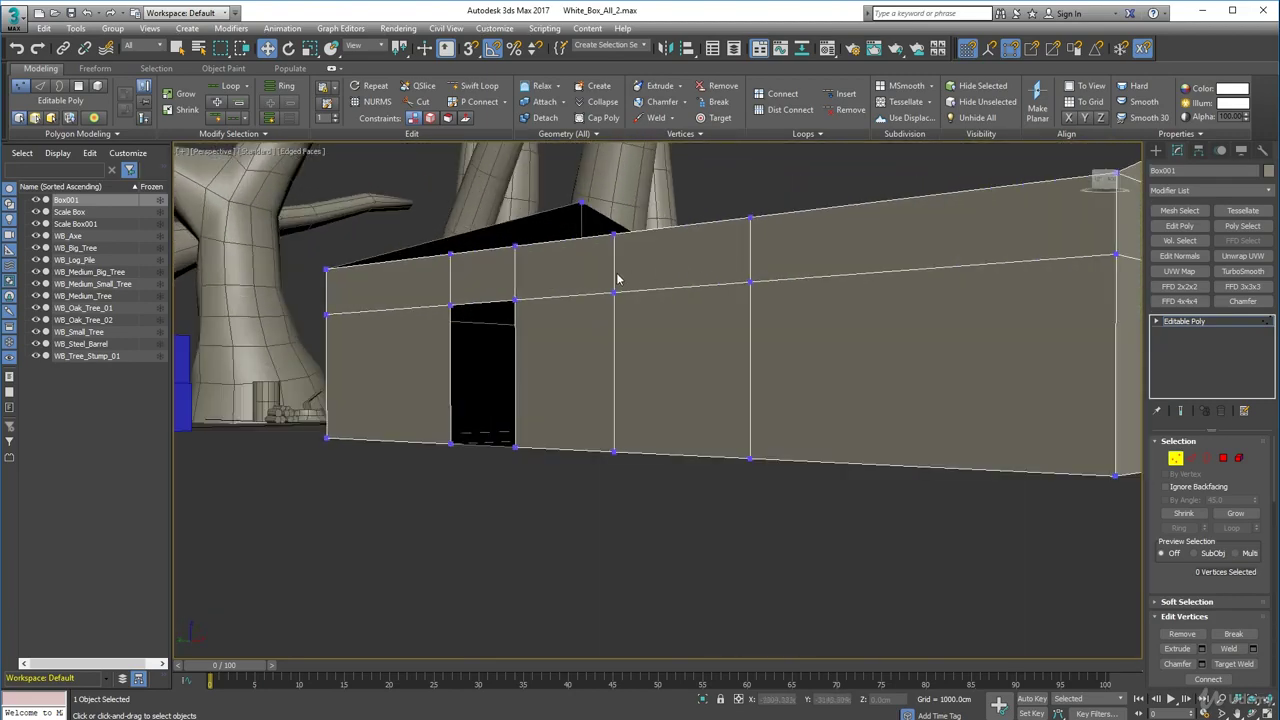
alt+middle_drag(617, 275, 630, 277)
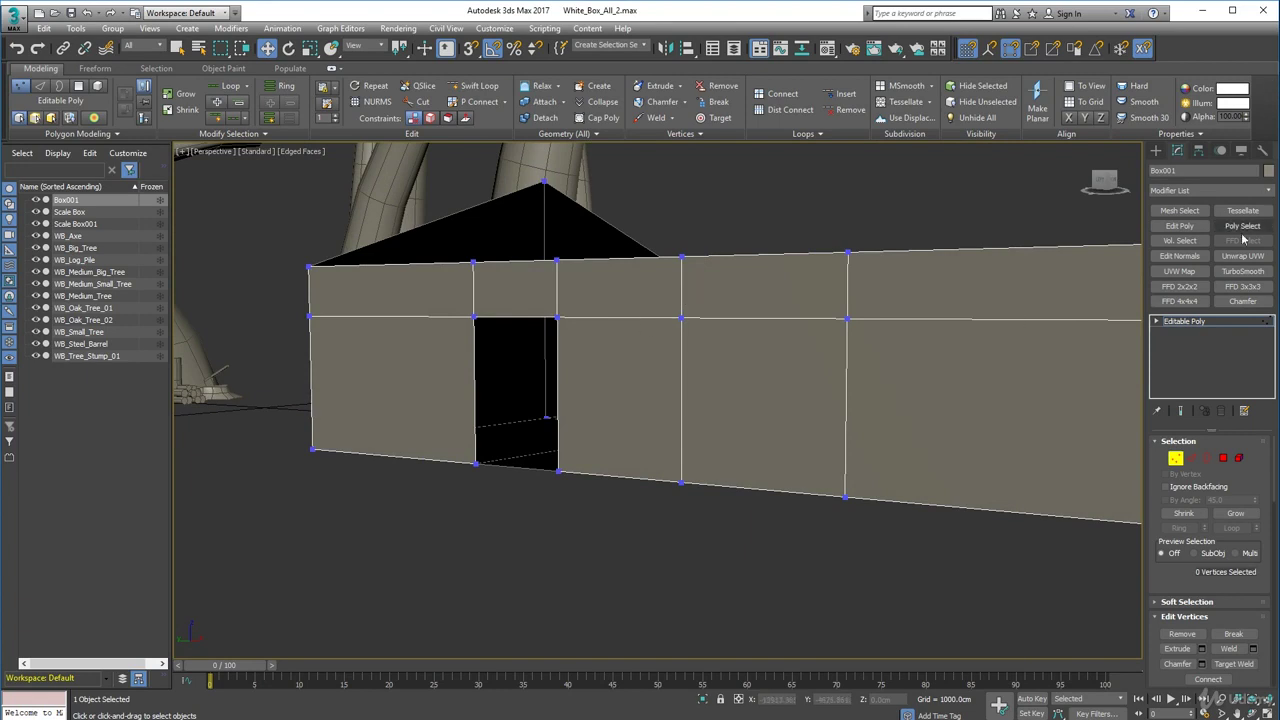
click(1191, 458)
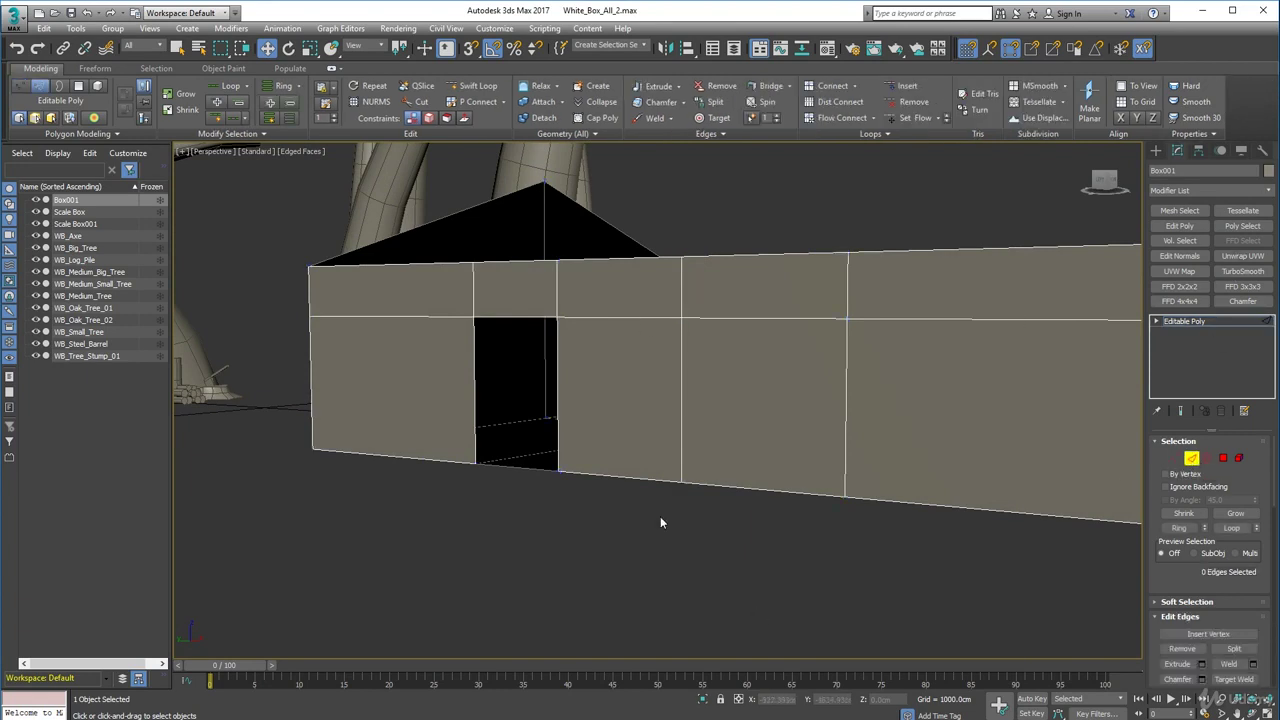
click(385, 316)
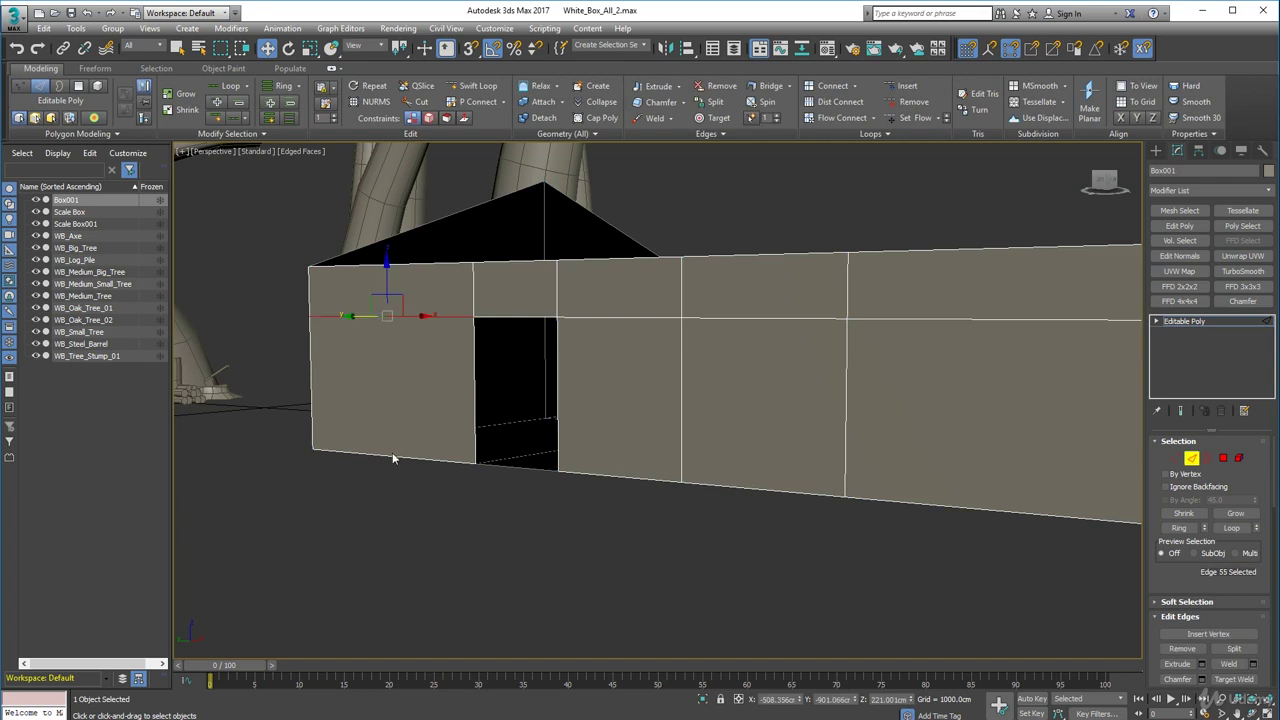
click(425, 531)
Try to remove the two vertical edges above the doorway together with the horizontal edge in the adjoining right-hand section.
click(471, 288)
ctrl+click(558, 291)
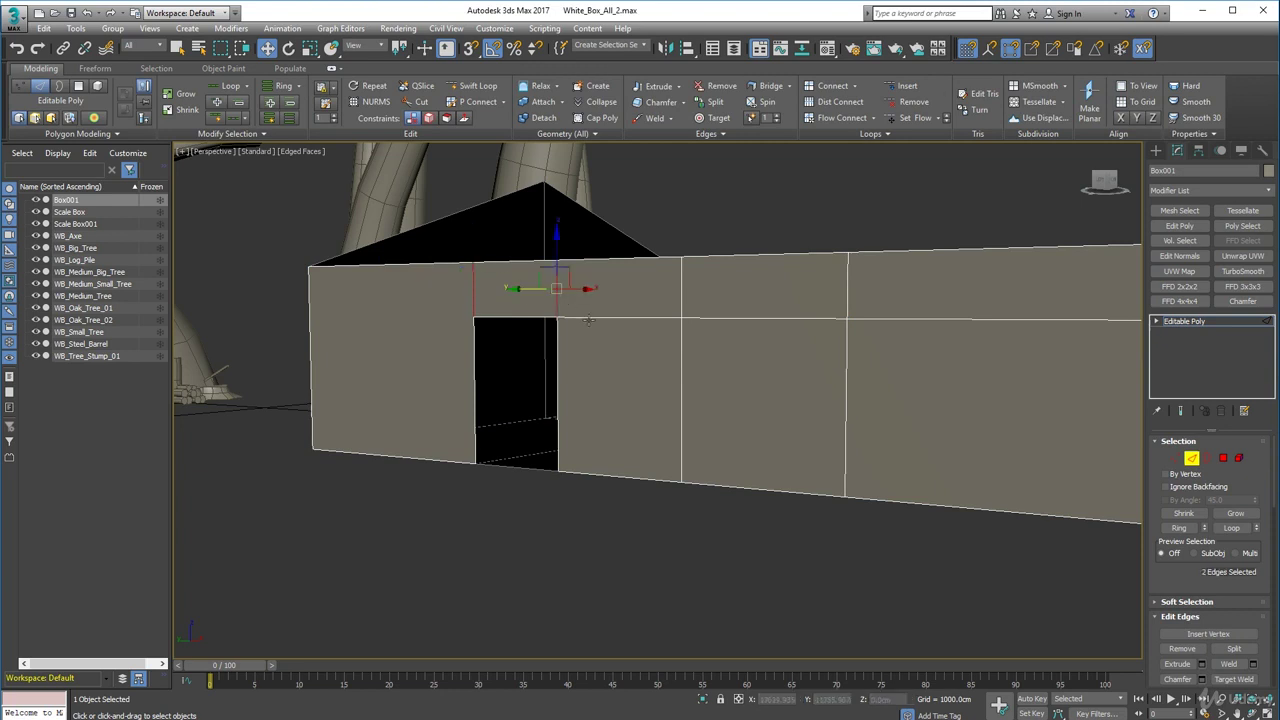
ctrl+click(590, 319)
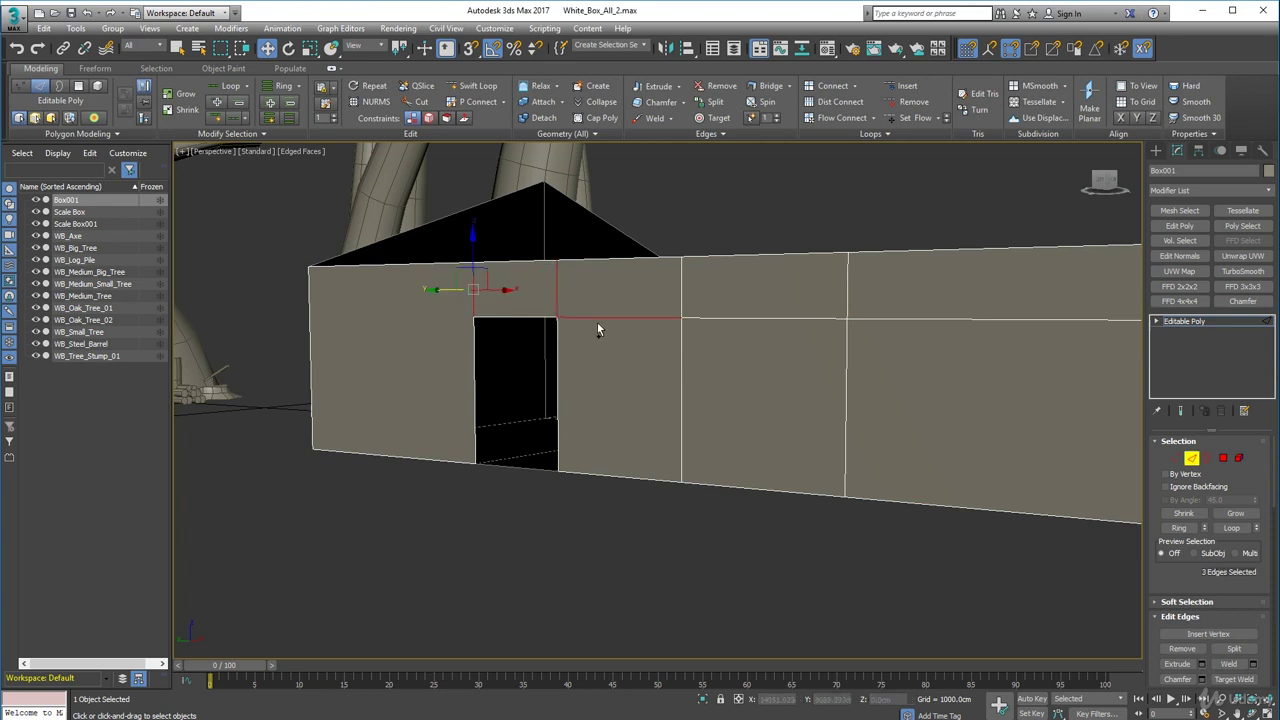
key(BackSpace)
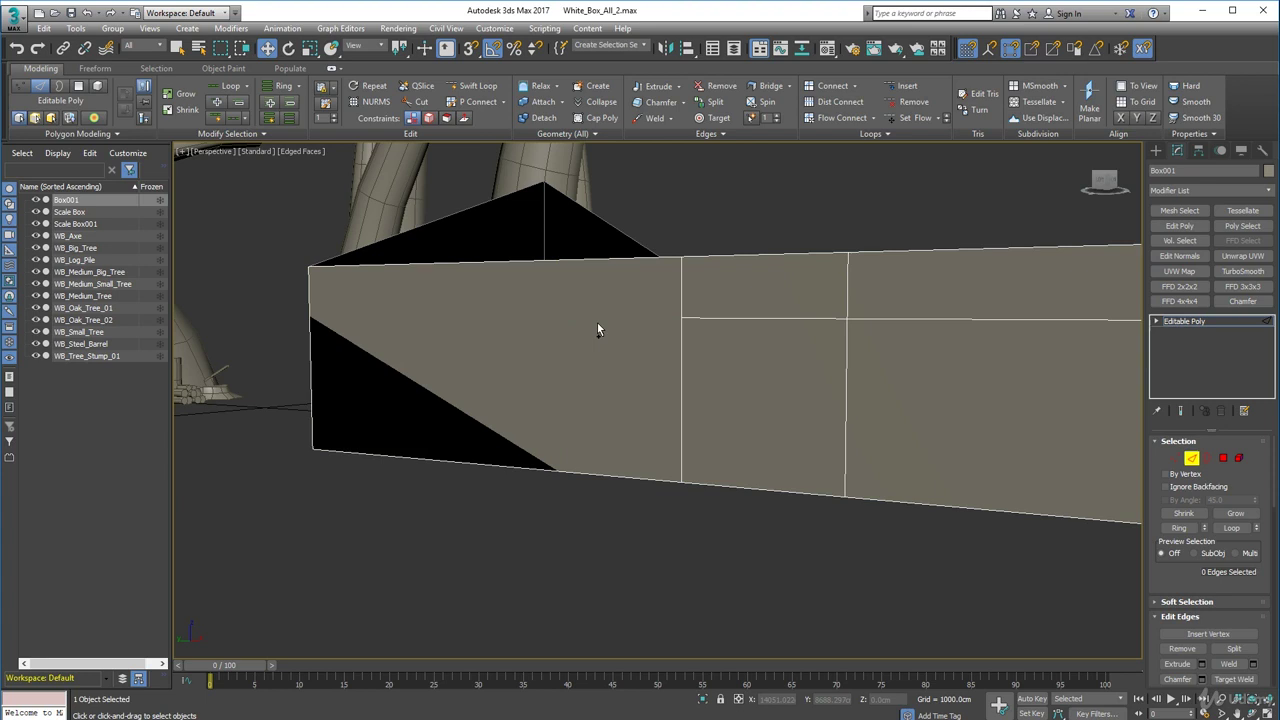
key(ctrl+z)
click(593, 518)
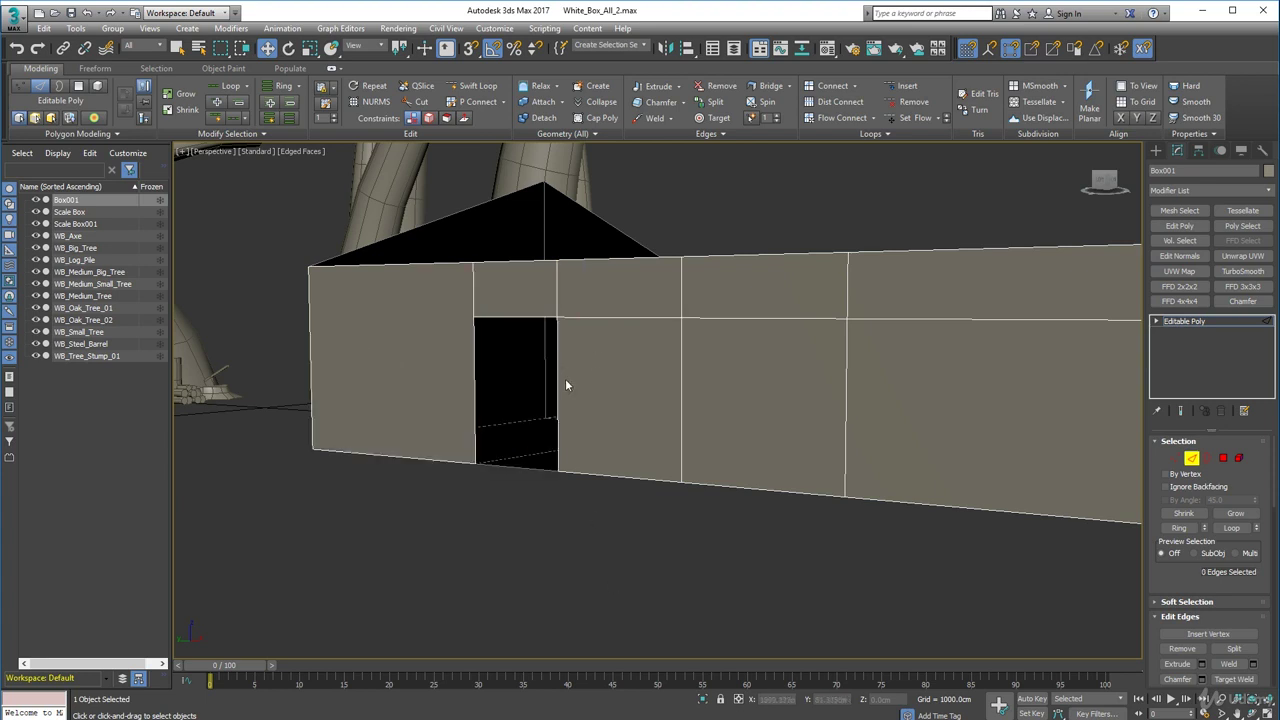
Remove only the horizontal edge crossing the front wall section immediately right of the doorway.
click(581, 318)
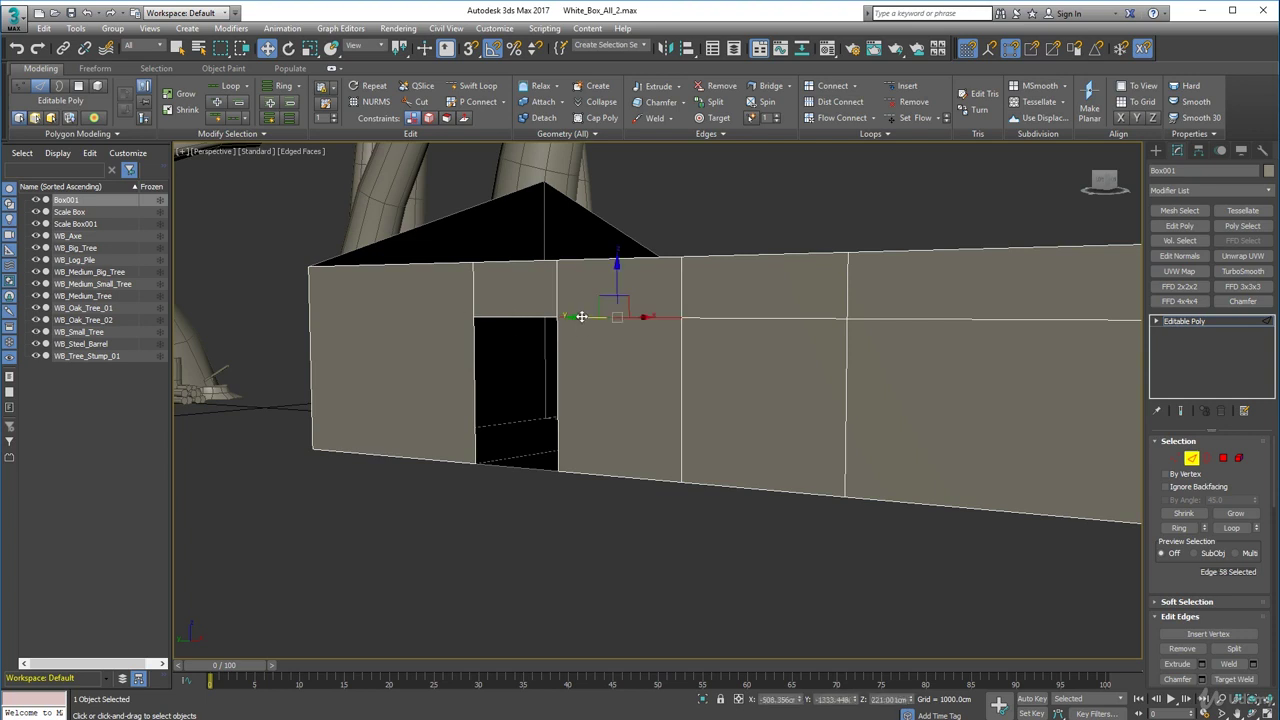
key(BackSpace)
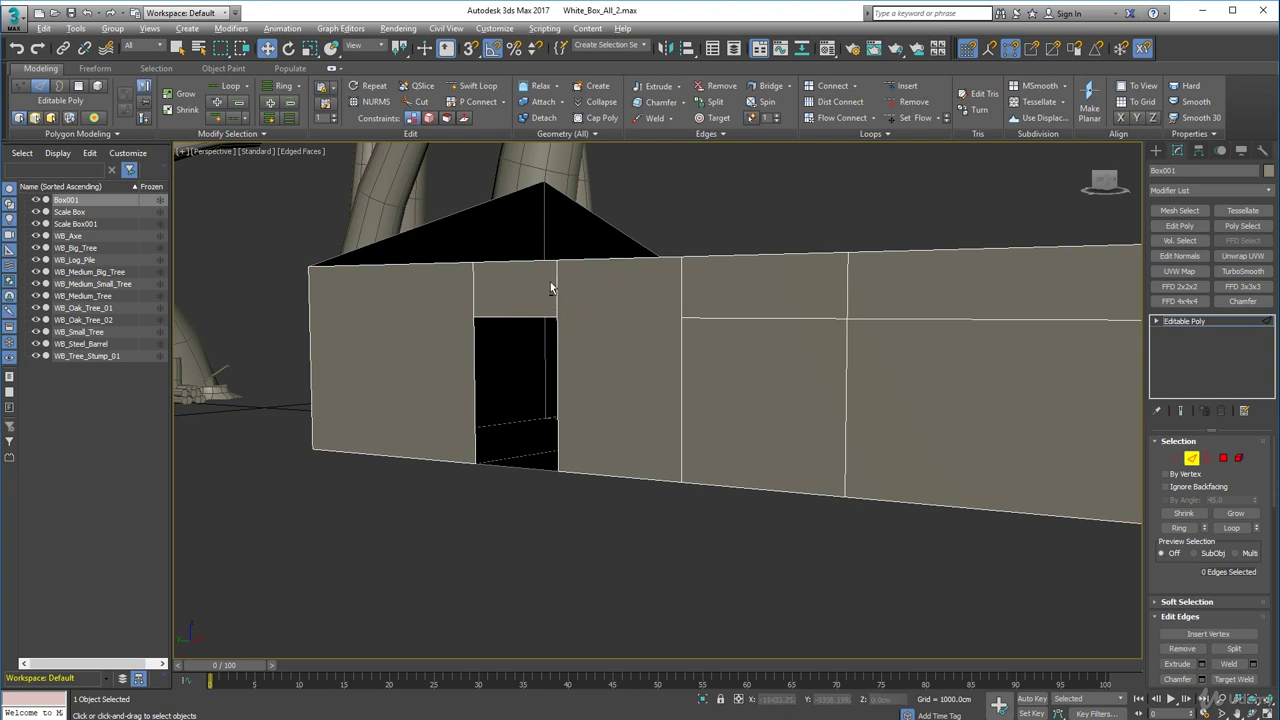
Try to remove the vertical edge above the doorway's upper right corner.
alt+middle_drag(540, 345, 490, 334)
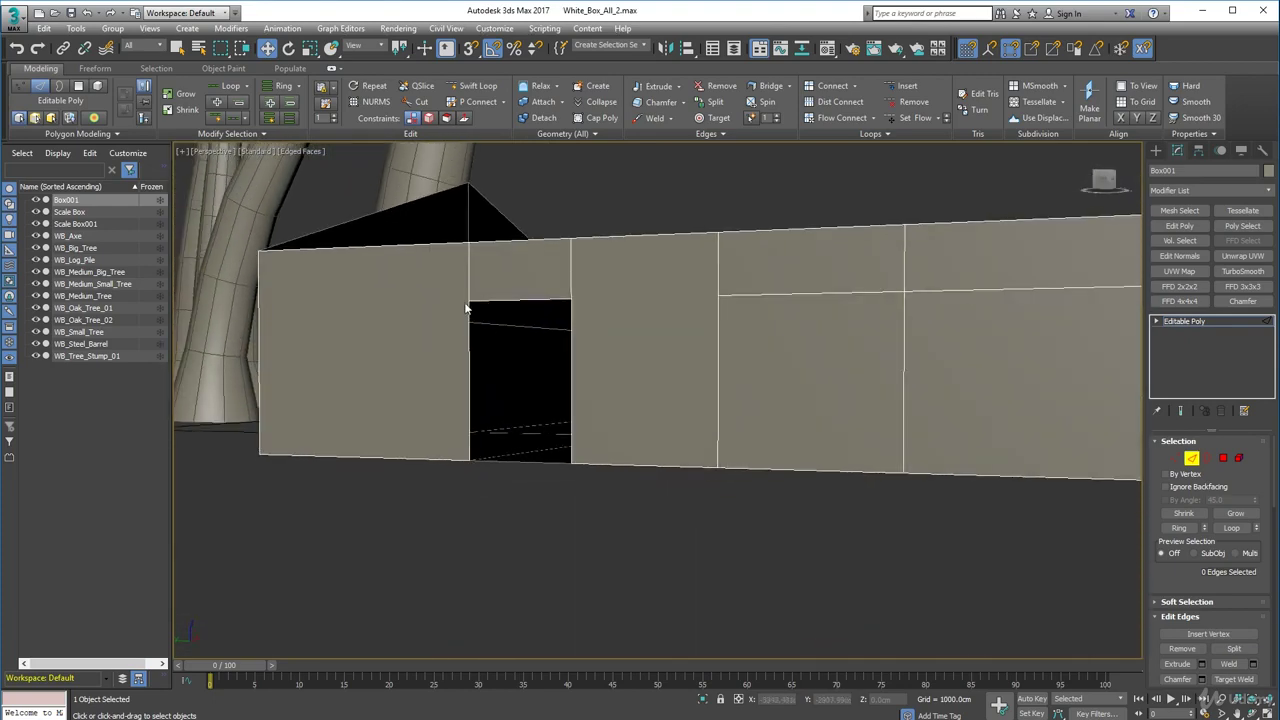
click(568, 271)
key(BackSpace)
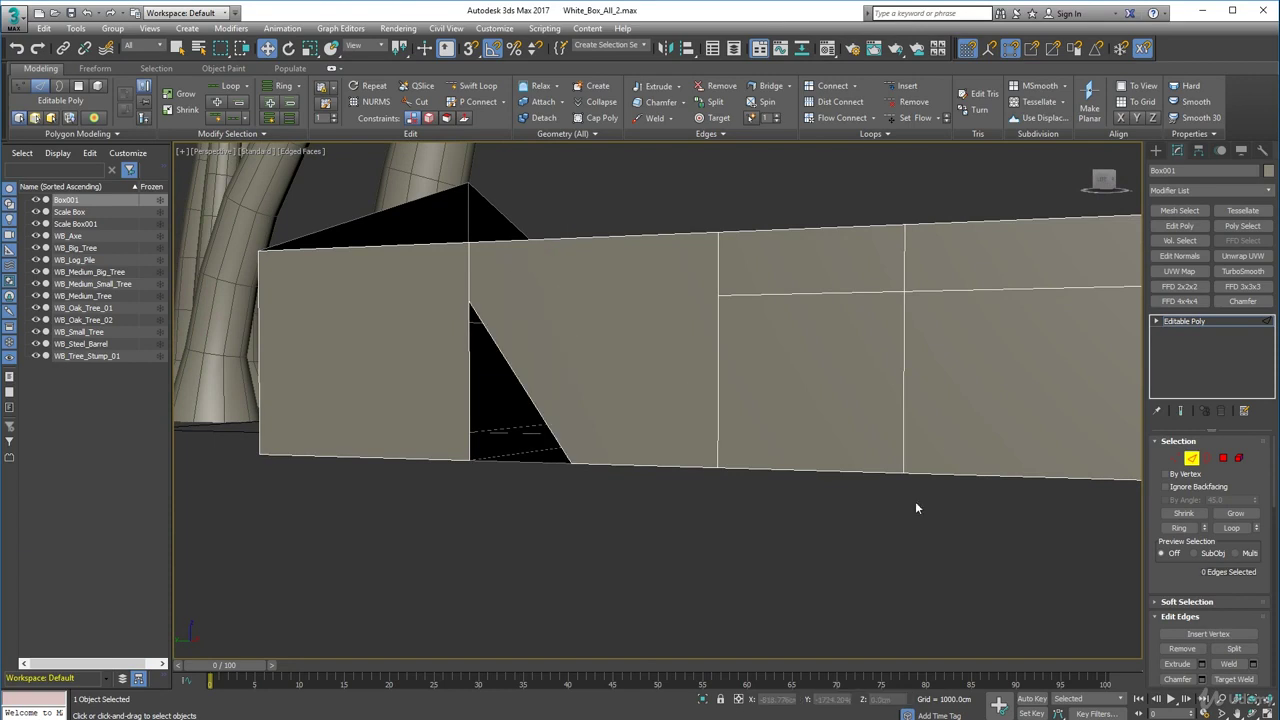
key(ctrl+z)
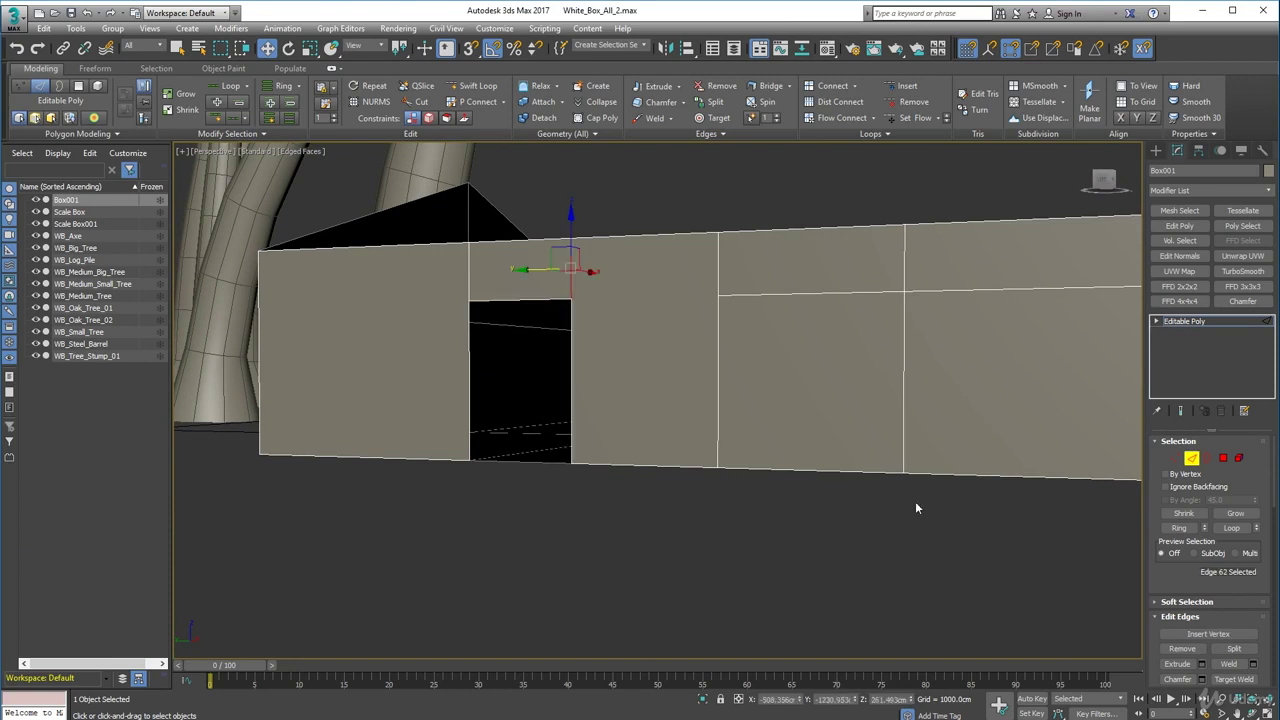
click(626, 443)
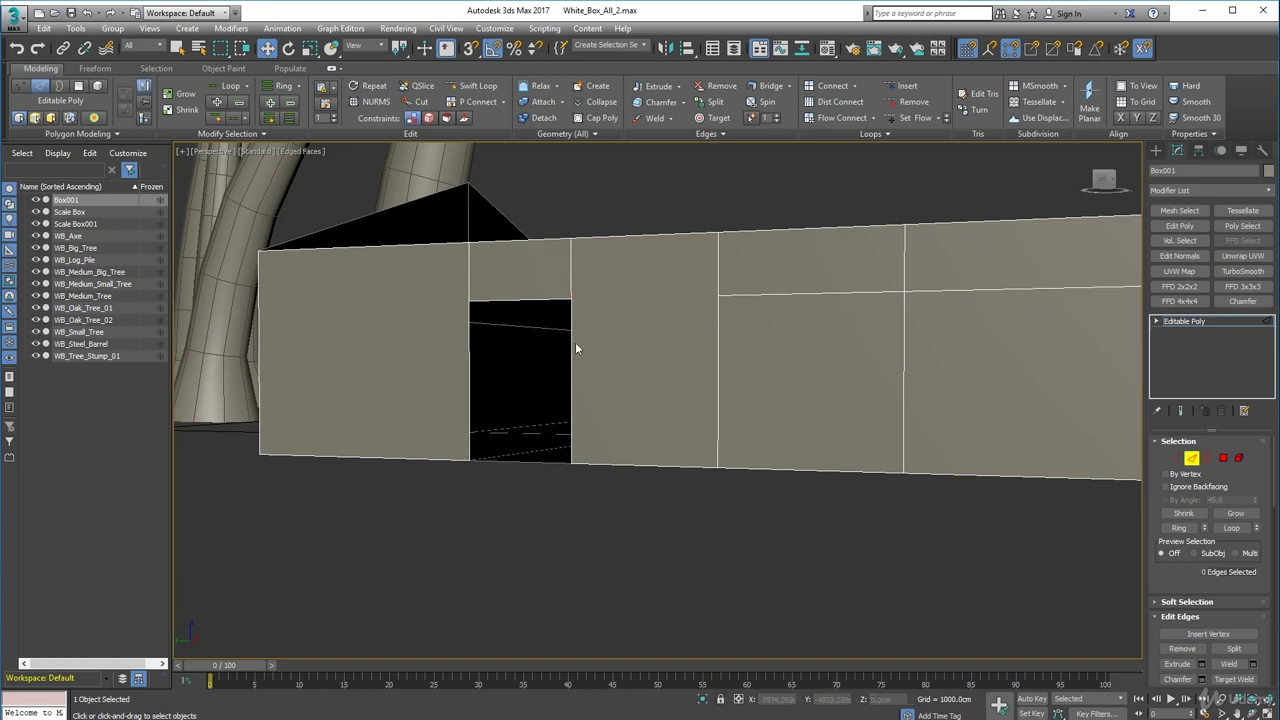
Remove the horizontal edge across the long wall section at the far right of the front wall.
middle_drag(817, 453, 695, 436)
alt+middle_drag(496, 302, 576, 492)
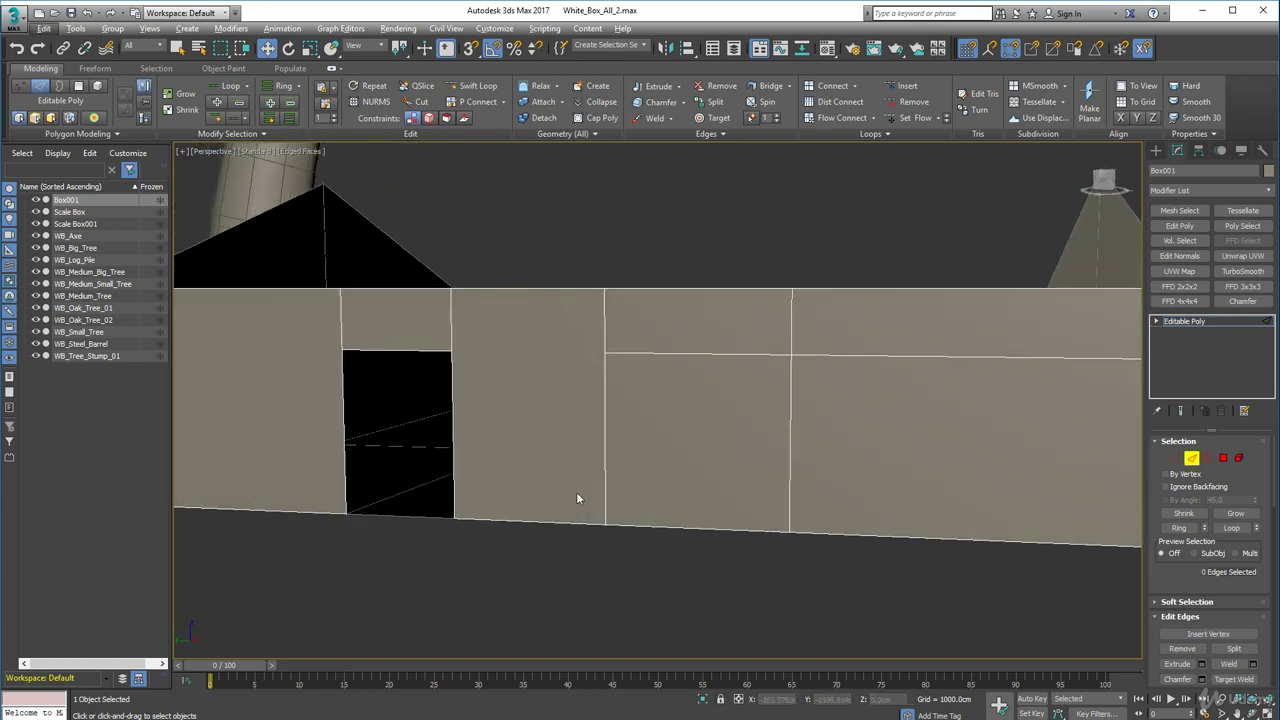
click(919, 357)
key(BackSpace)
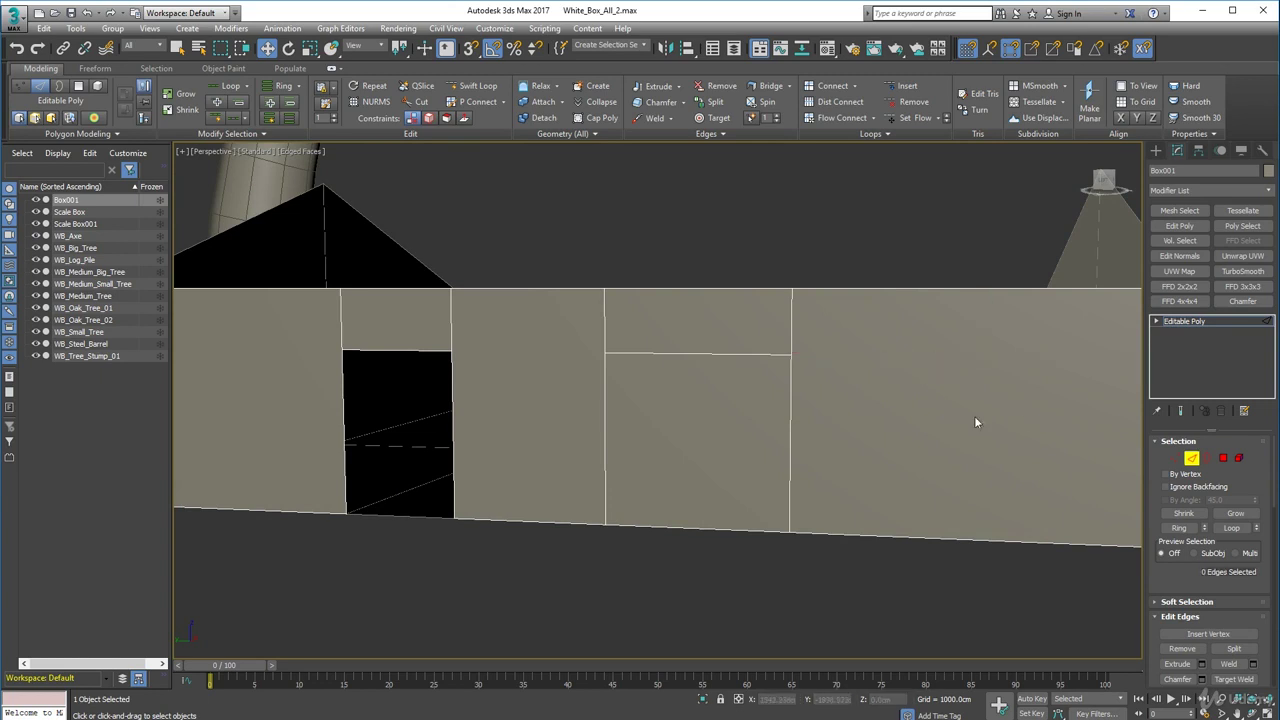
Raise the remaining horizontal edge of the window section to about 246.7 cm on Z and leave edge editing.
click(725, 354)
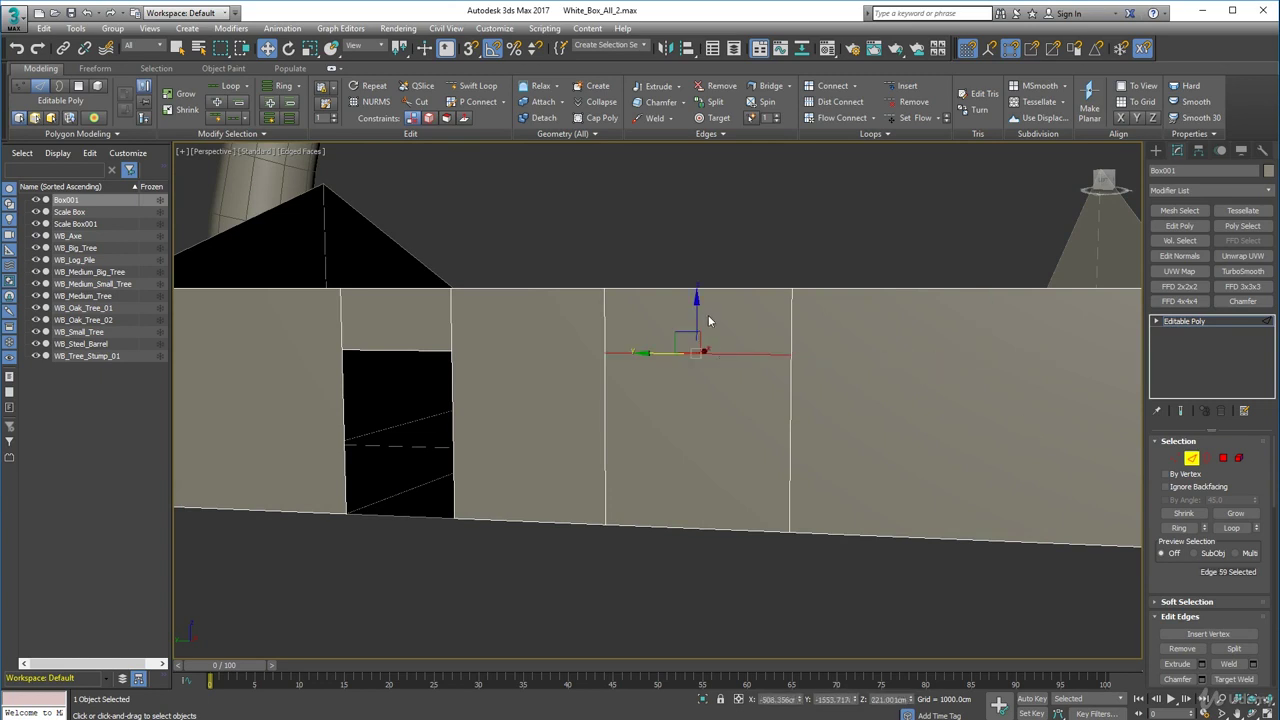
drag(697, 298, 698, 279)
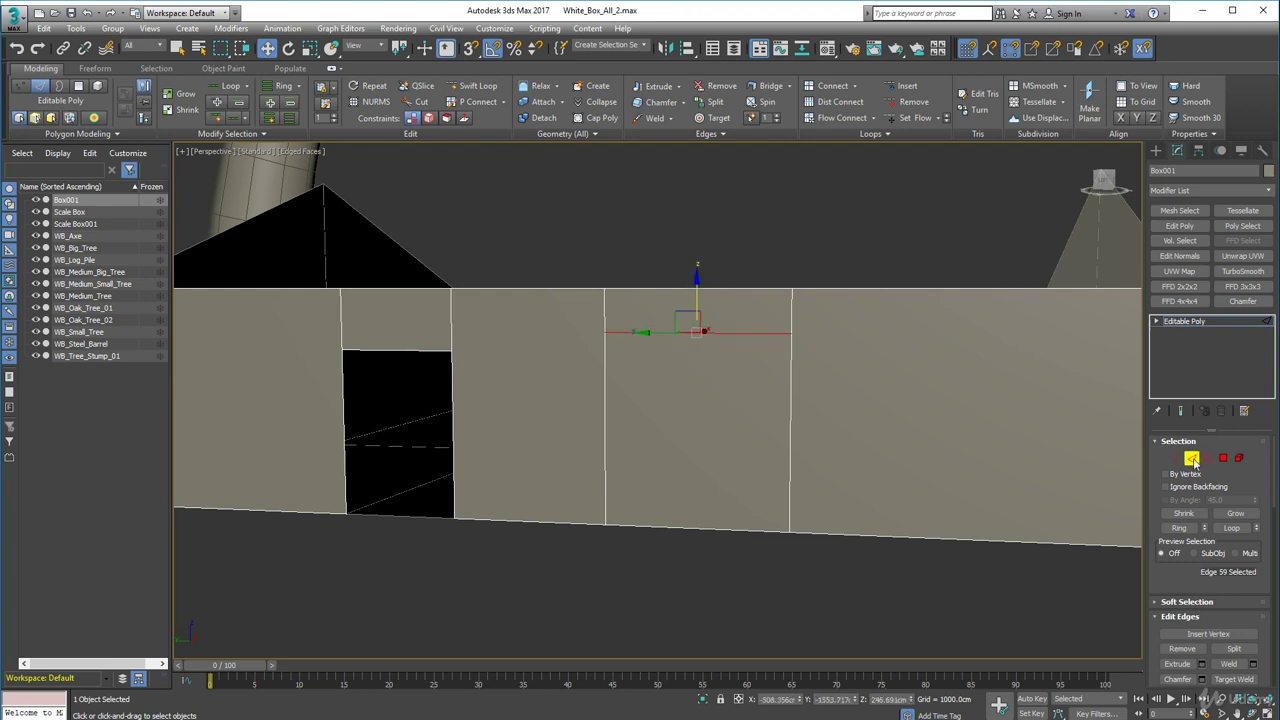
click(1192, 459)
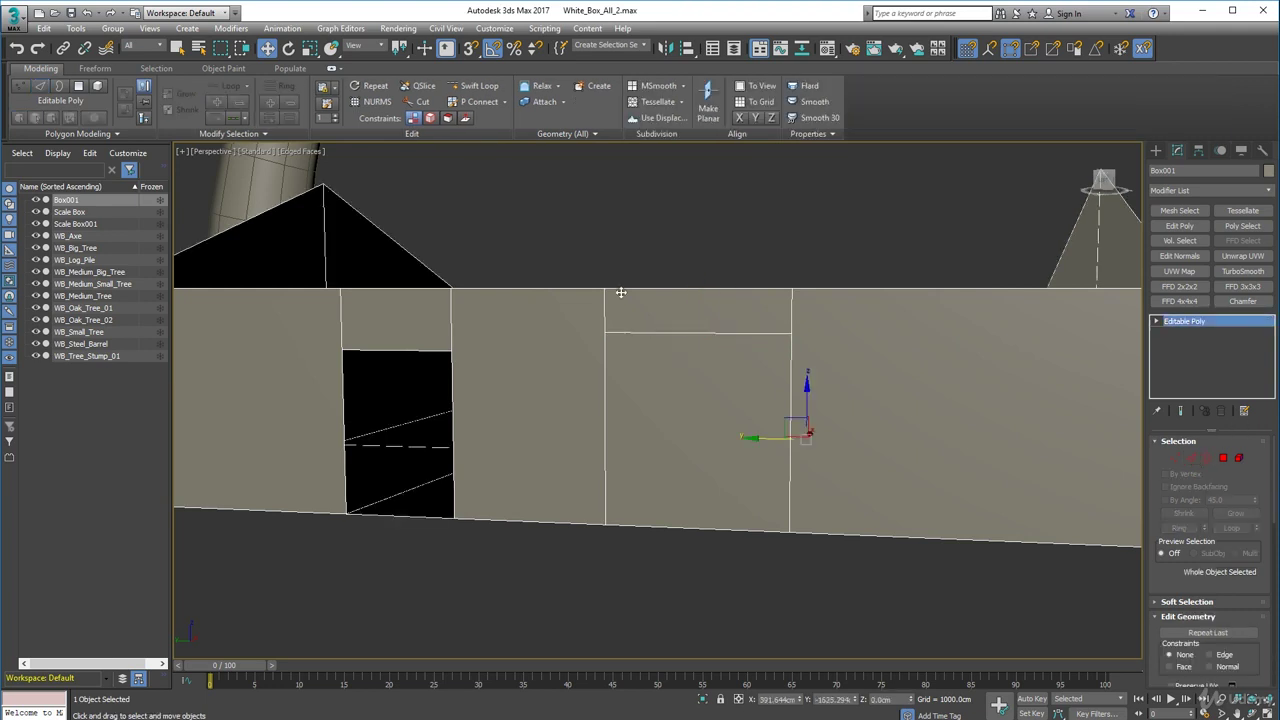
Cut a horizontal edge between the window section's two vertical edges, near its base, to form the window's sill.
click(418, 102)
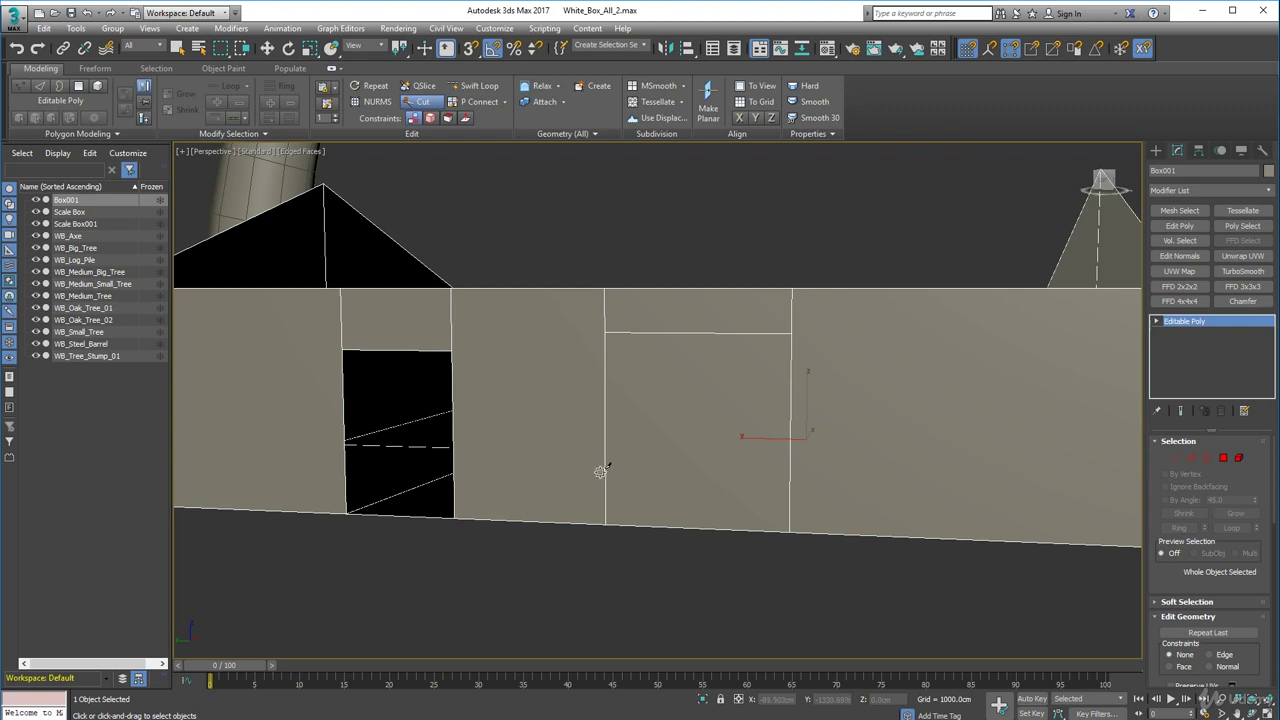
click(605, 470)
click(790, 479)
right_click(926, 587)
Delete the polygon between the lintel and sill edges of the front wall's window section to open the window.
mouse_move(766, 286)
alt+middle_down()
mouse_move(791, 289)
mouse_move(786, 263)
mouse_move(737, 260)
mouse_move(770, 280)
alt+middle_up()
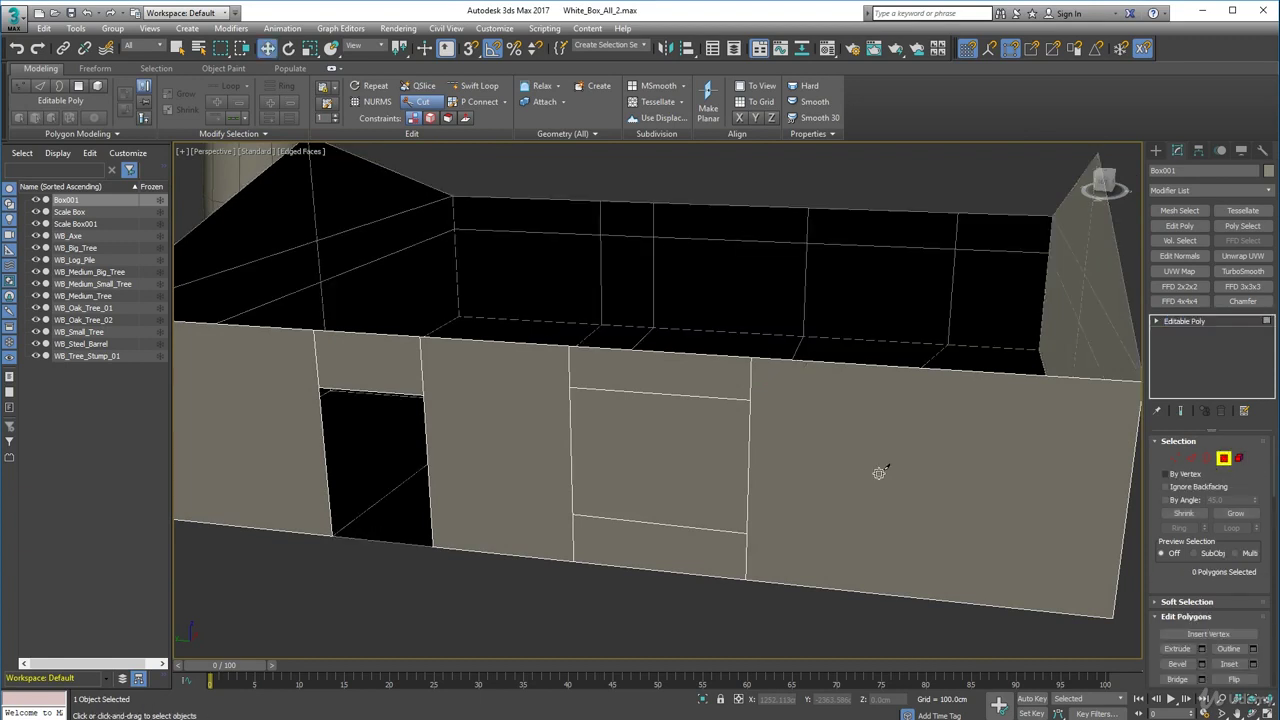
click(1223, 457)
click(693, 473)
right_click(704, 463)
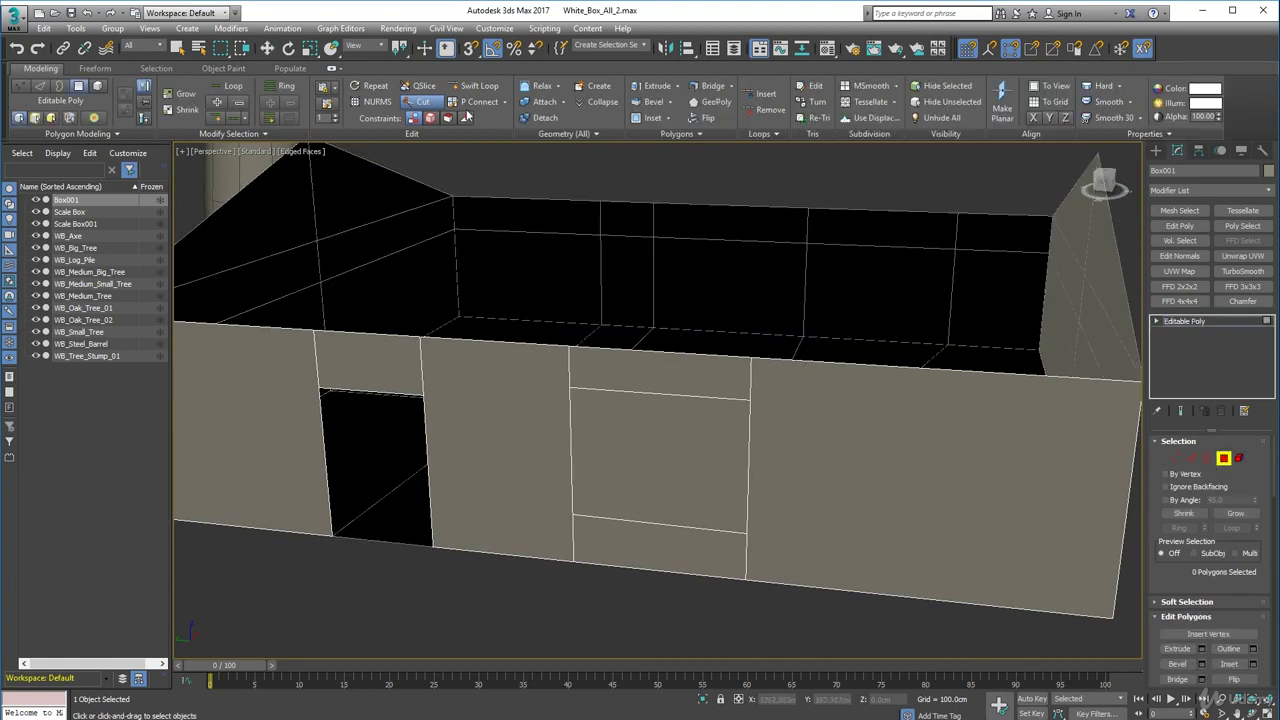
click(429, 103)
key(w)
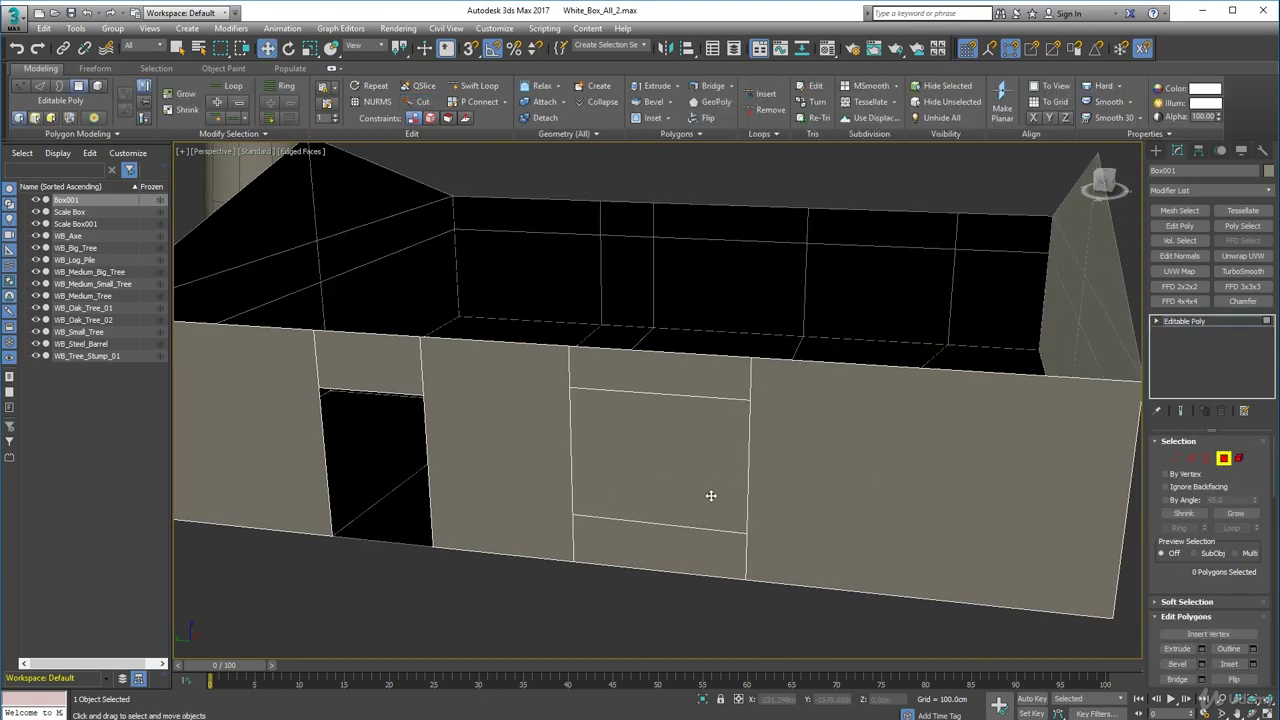
alt+middle_drag(697, 488, 714, 480)
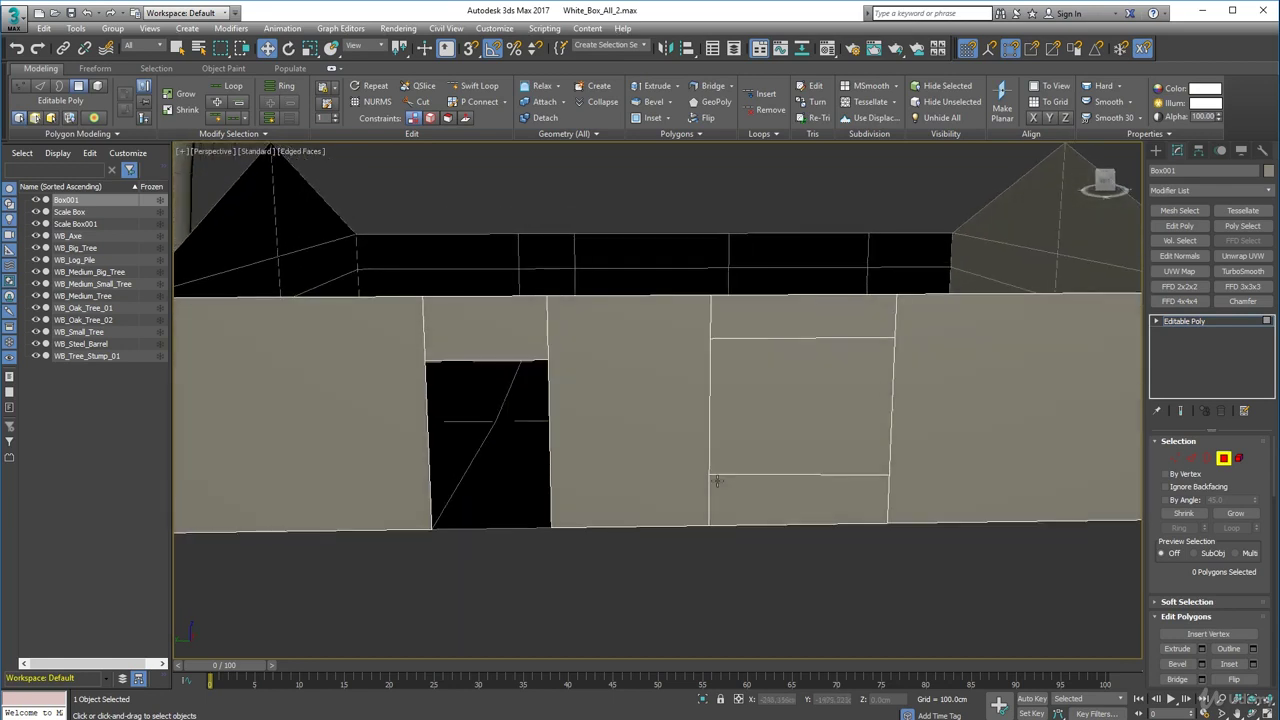
click(176, 48)
click(798, 390)
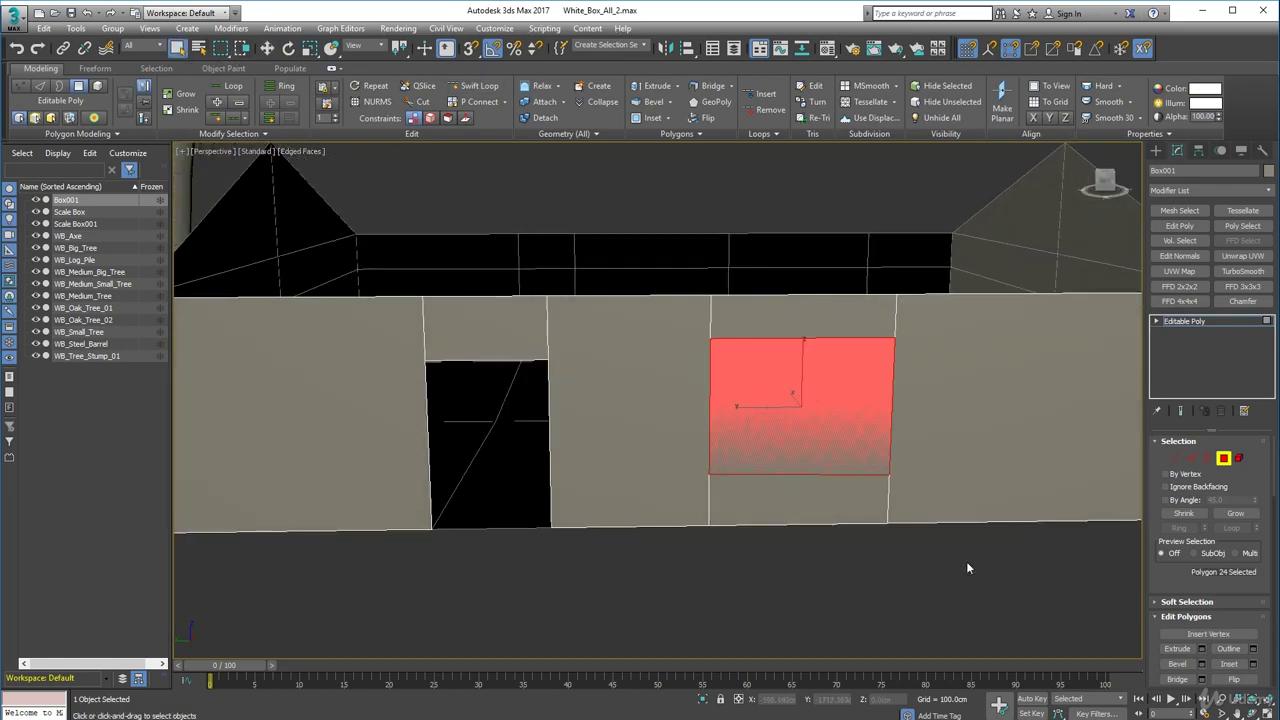
key(Delete)
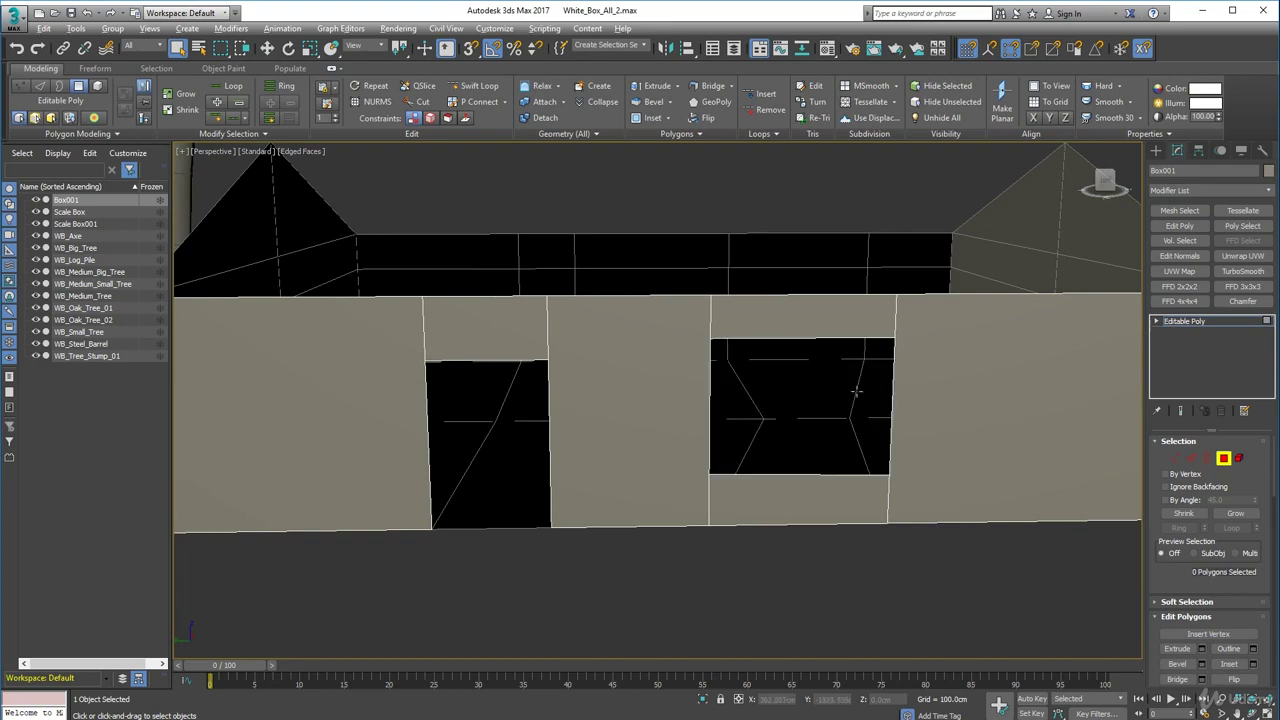
Level the window sill by snapping its lower right vertex on Z to the height of the lower left vertex.
alt+middle_drag(842, 385, 796, 371)
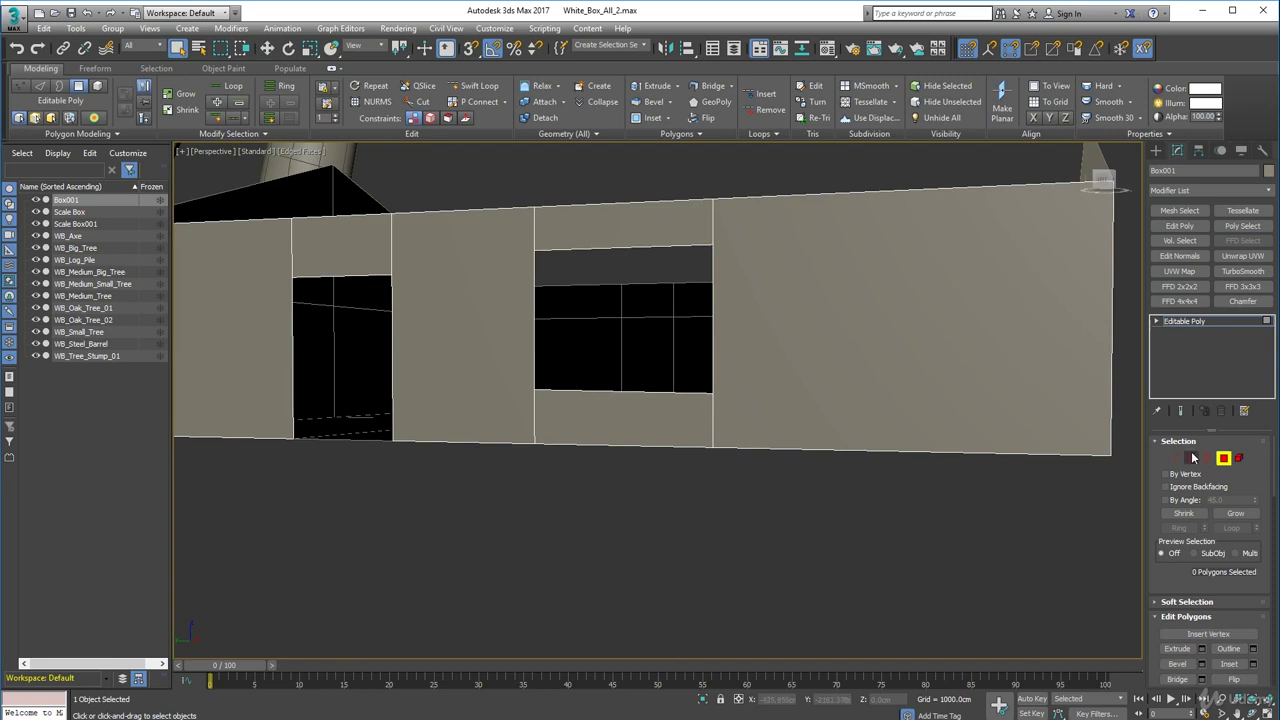
key(1)
click(711, 393)
click(270, 50)
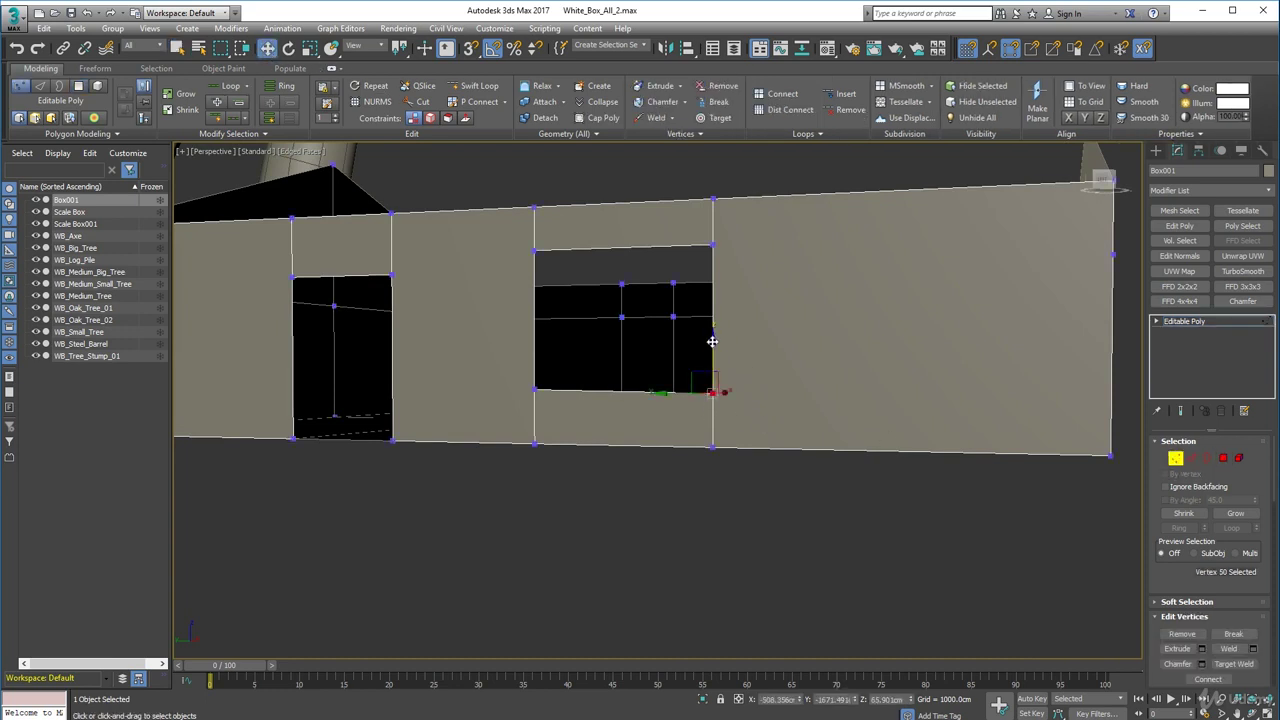
drag(711, 342, 711, 335)
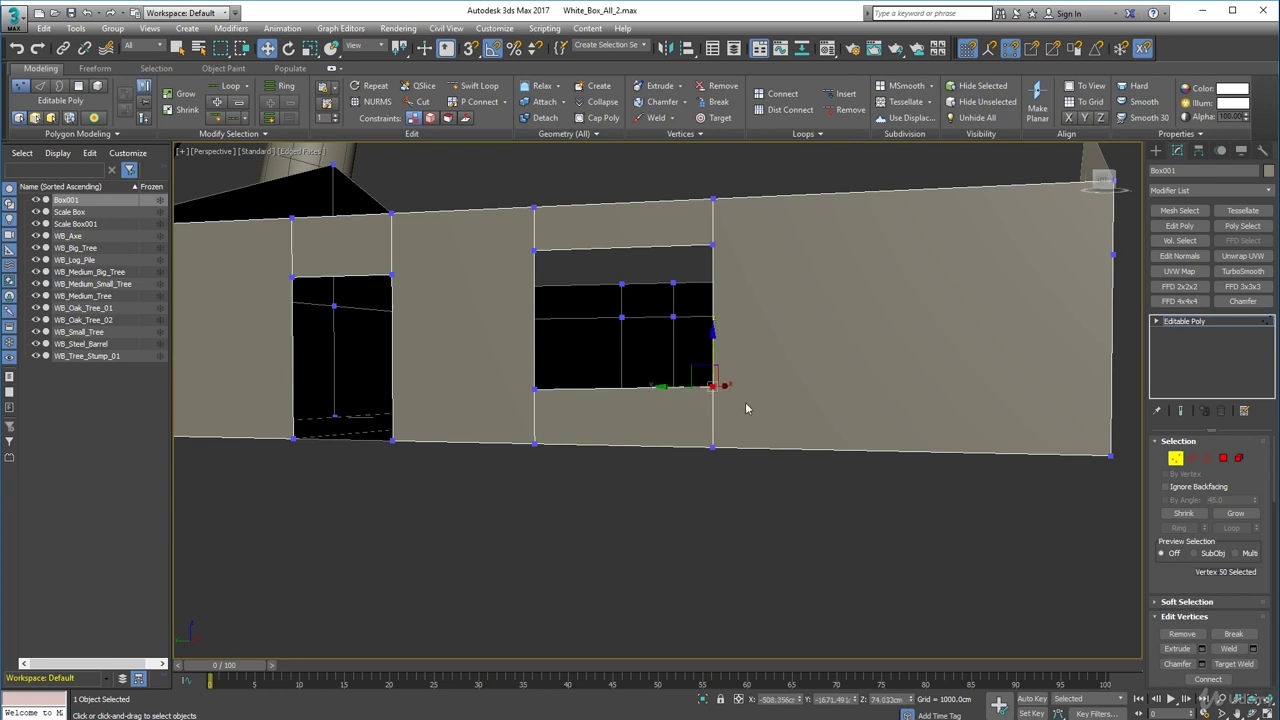
key(s)
drag(711, 387, 541, 389)
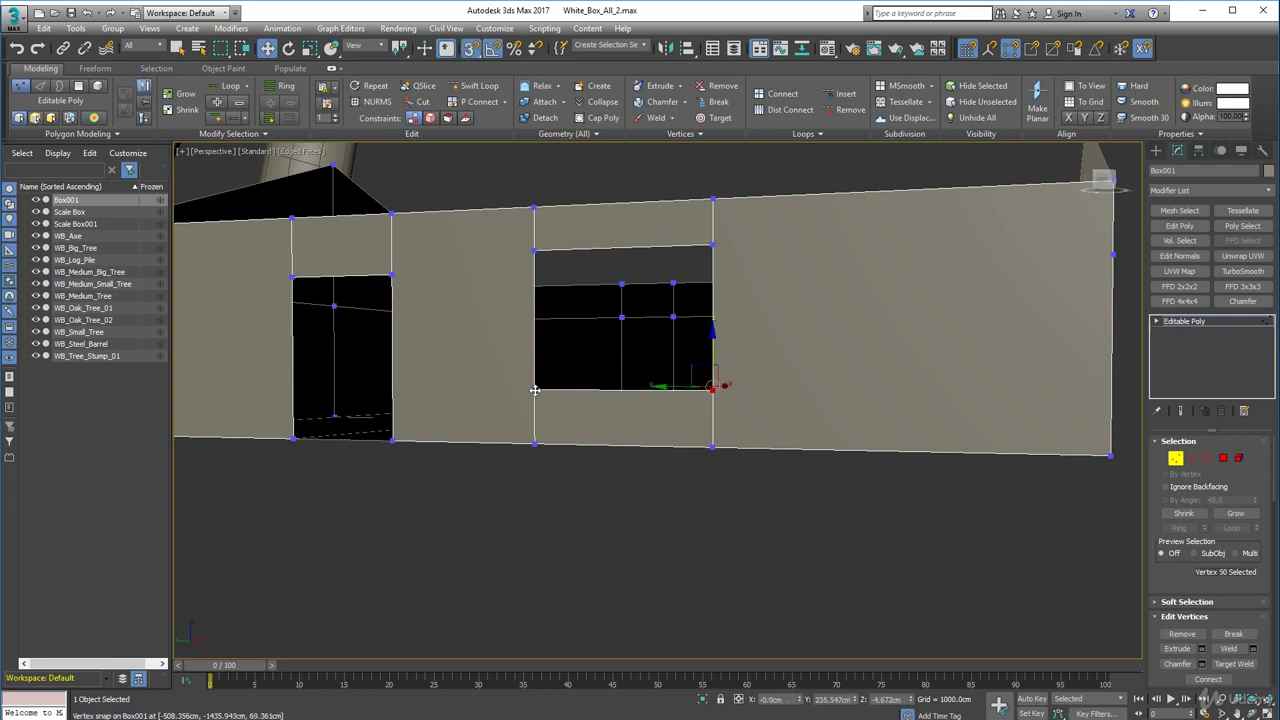
alt+middle_drag(535, 390, 643, 451)
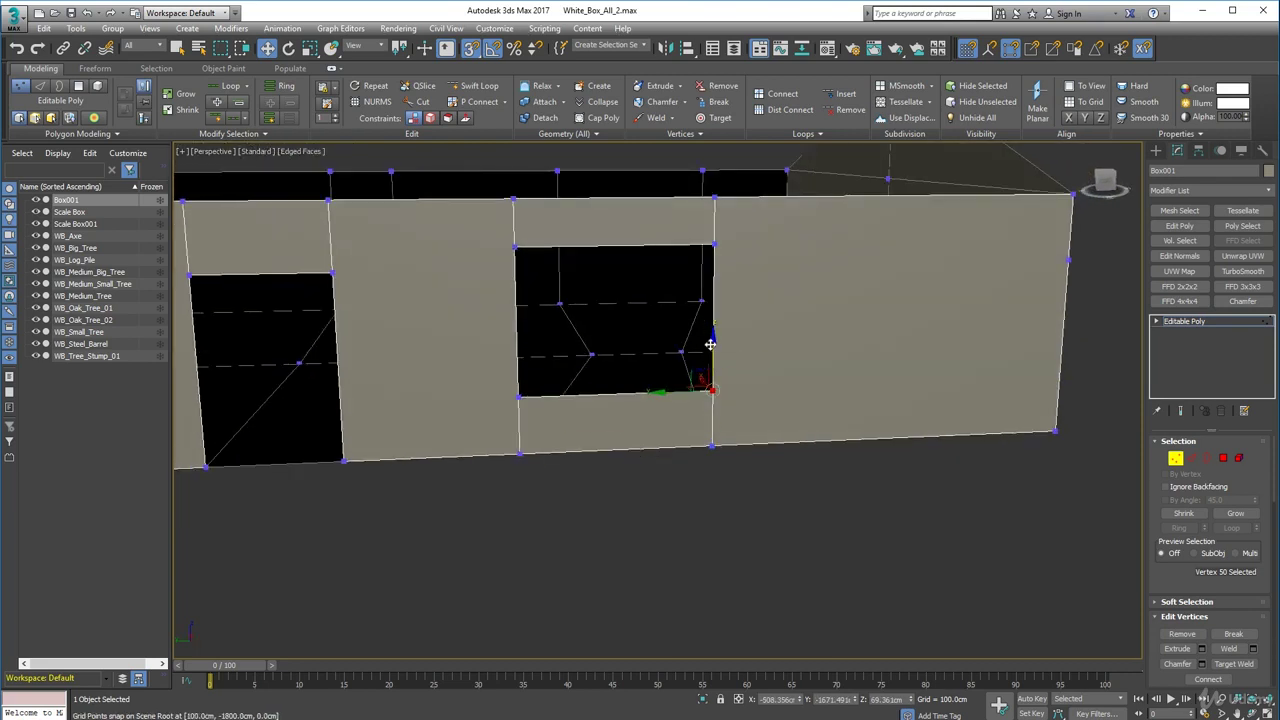
drag(713, 341, 530, 395)
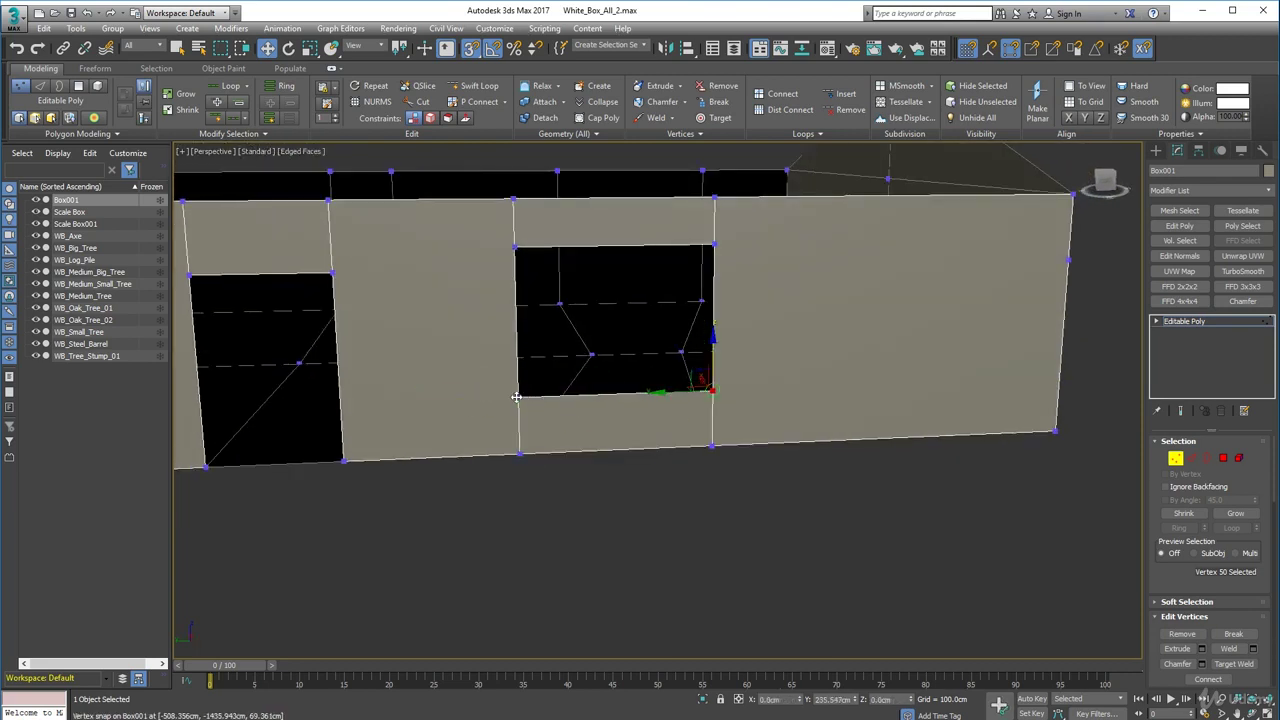
click(809, 525)
Compare the front wall's door and window proportions with the cabin in the concept image.
scroll(748, 496, down, 3)
mouse_move(744, 494)
alt+middle_down()
mouse_move(708, 474)
mouse_move(734, 480)
mouse_move(748, 519)
alt+middle_up()
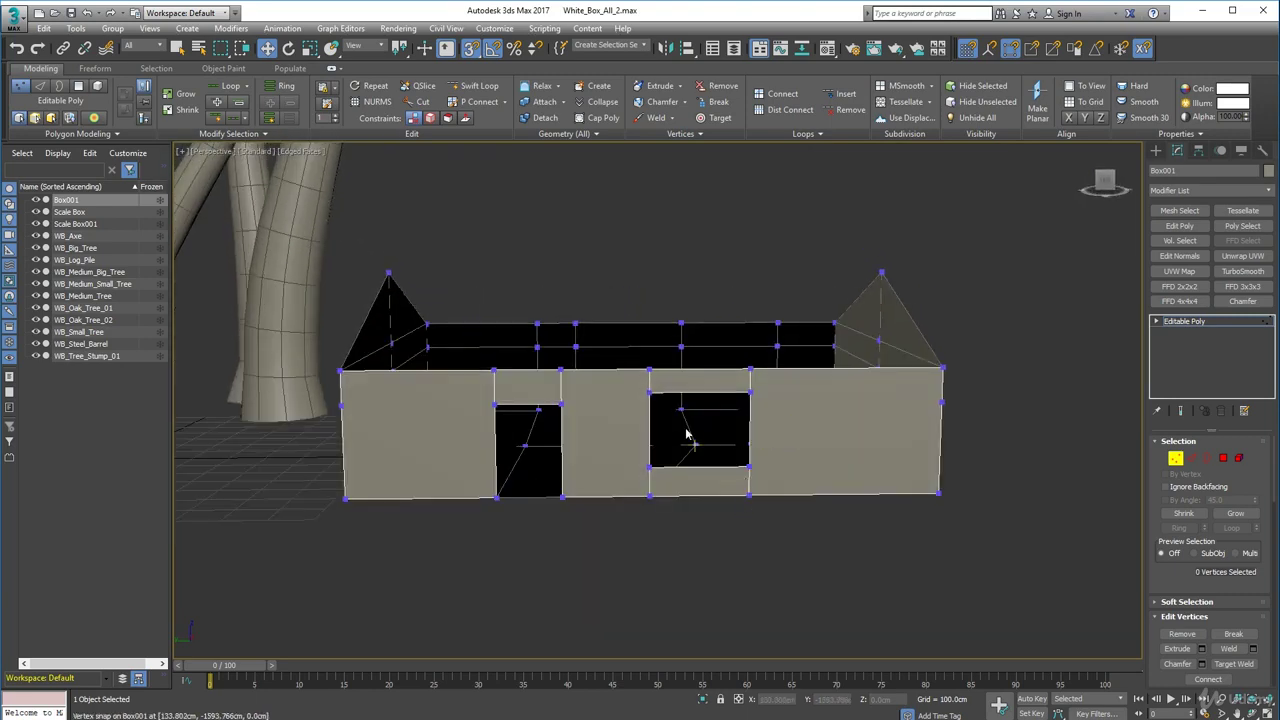
right_click(948, 580)
click(749, 547)
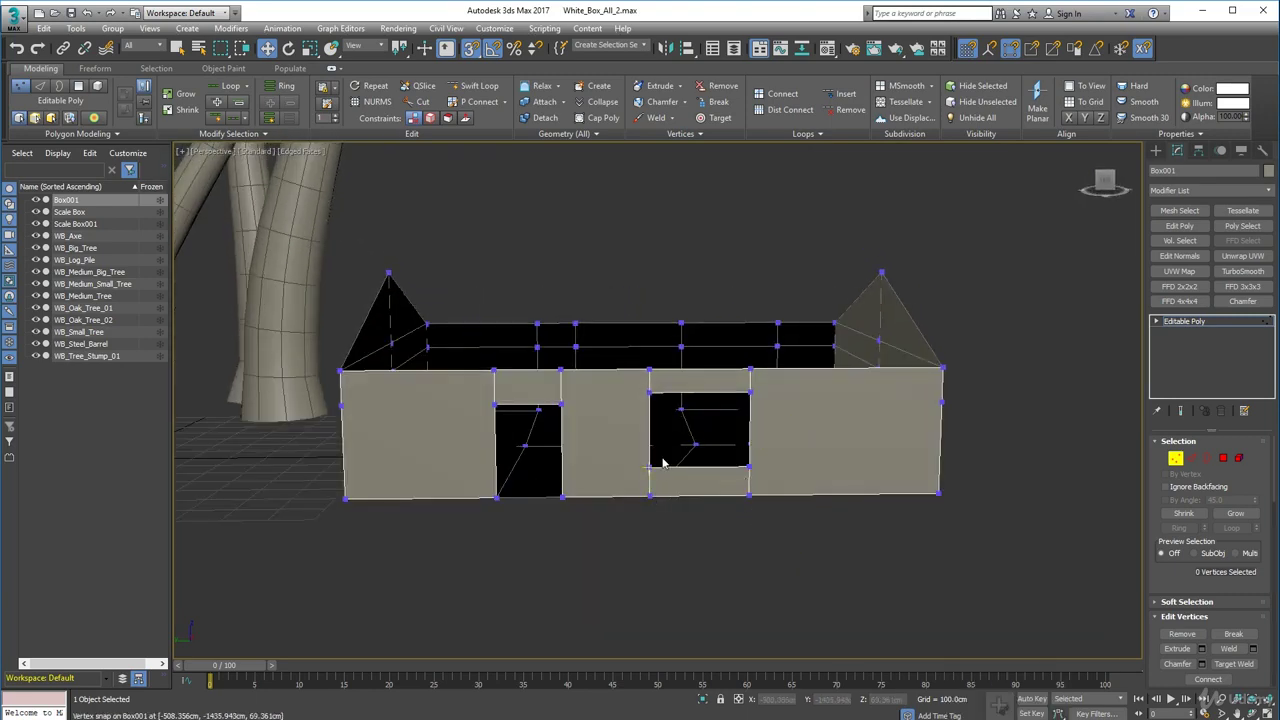
drag(0, 50, 585, 47)
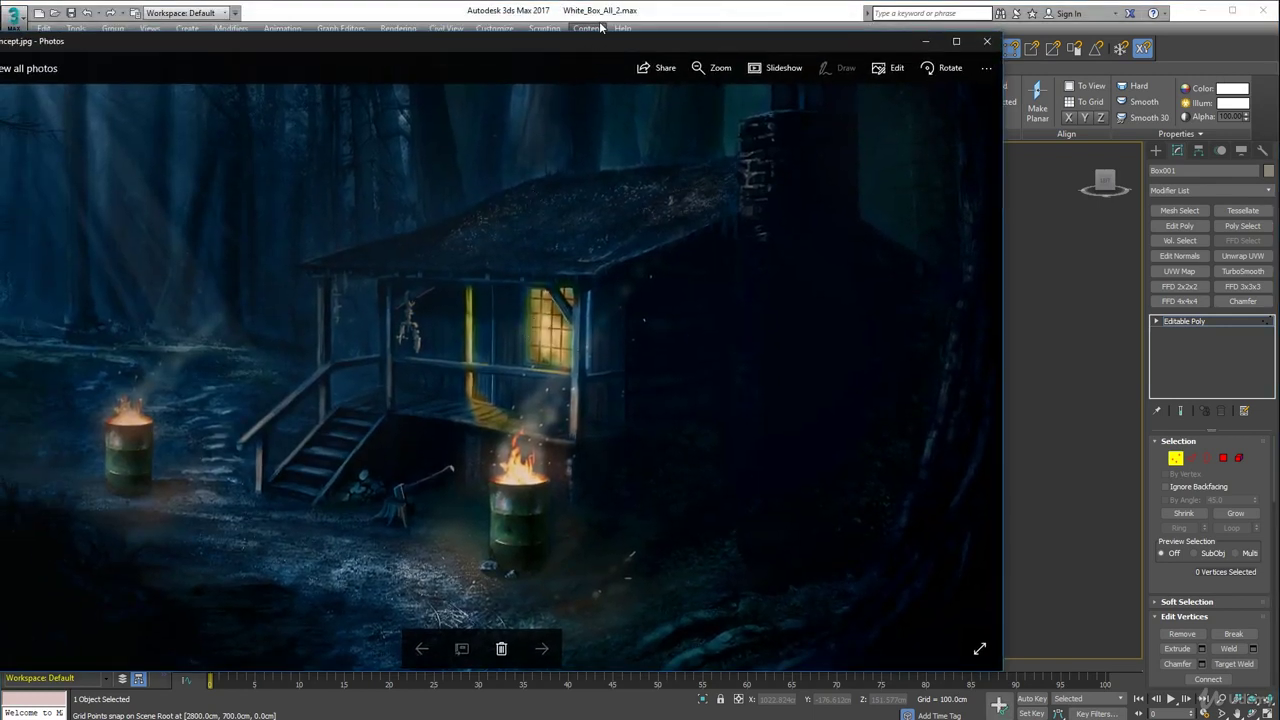
drag(600, 43, 0, 43)
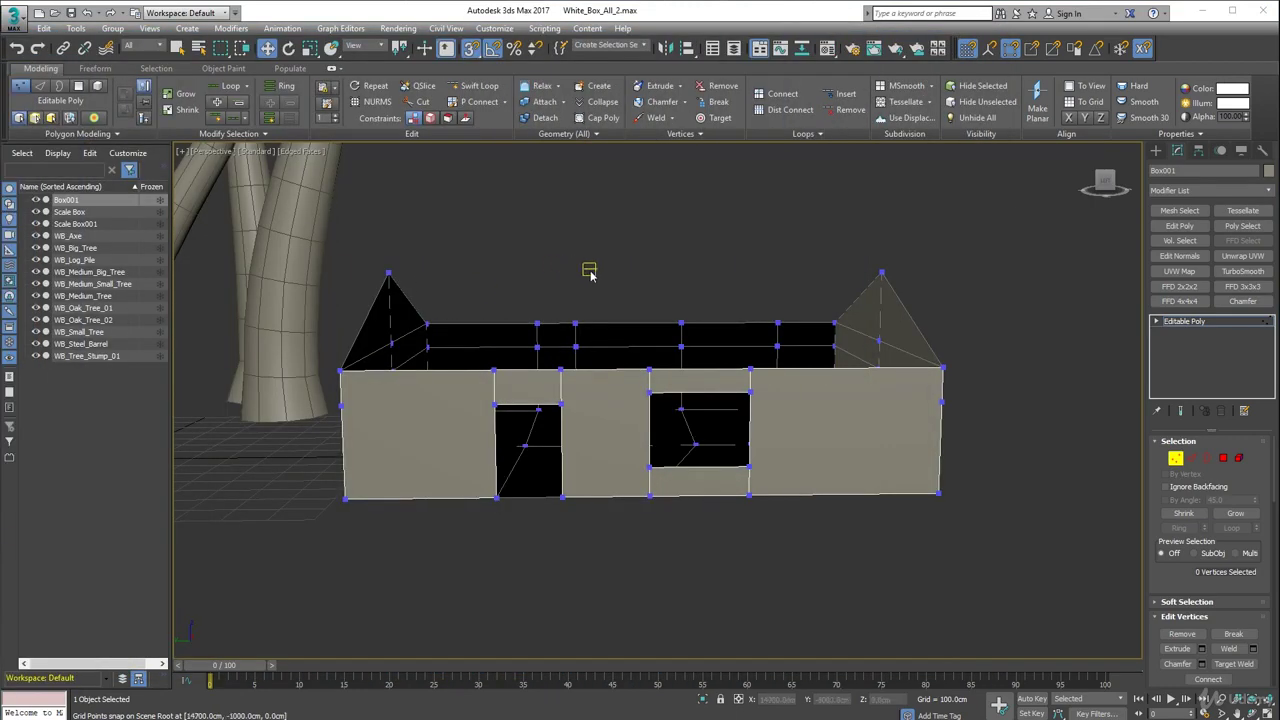
Narrow the window by moving the vertex column on its right side, including the matching floor vertex, toward the doorway along Y.
alt+middle_drag(586, 280, 647, 366)
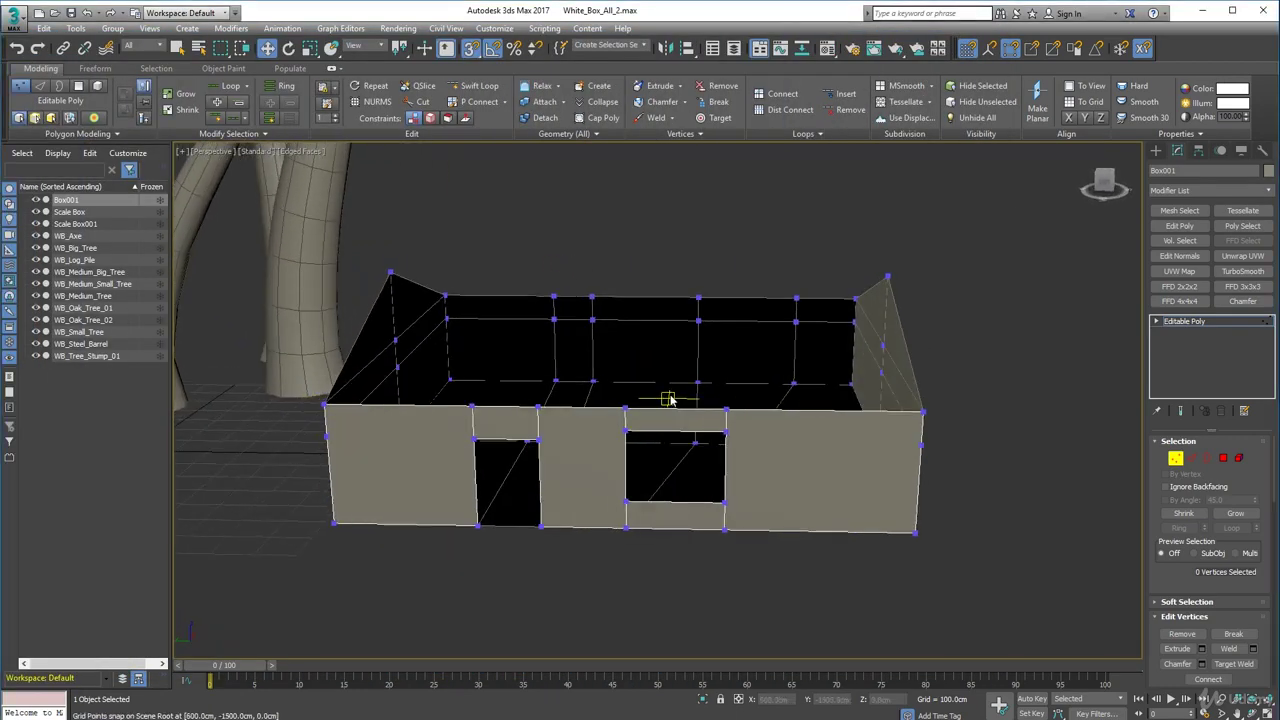
drag(672, 240, 741, 463)
alt+middle_drag(720, 462, 729, 462)
drag(728, 499, 752, 510)
drag(684, 436, 662, 436)
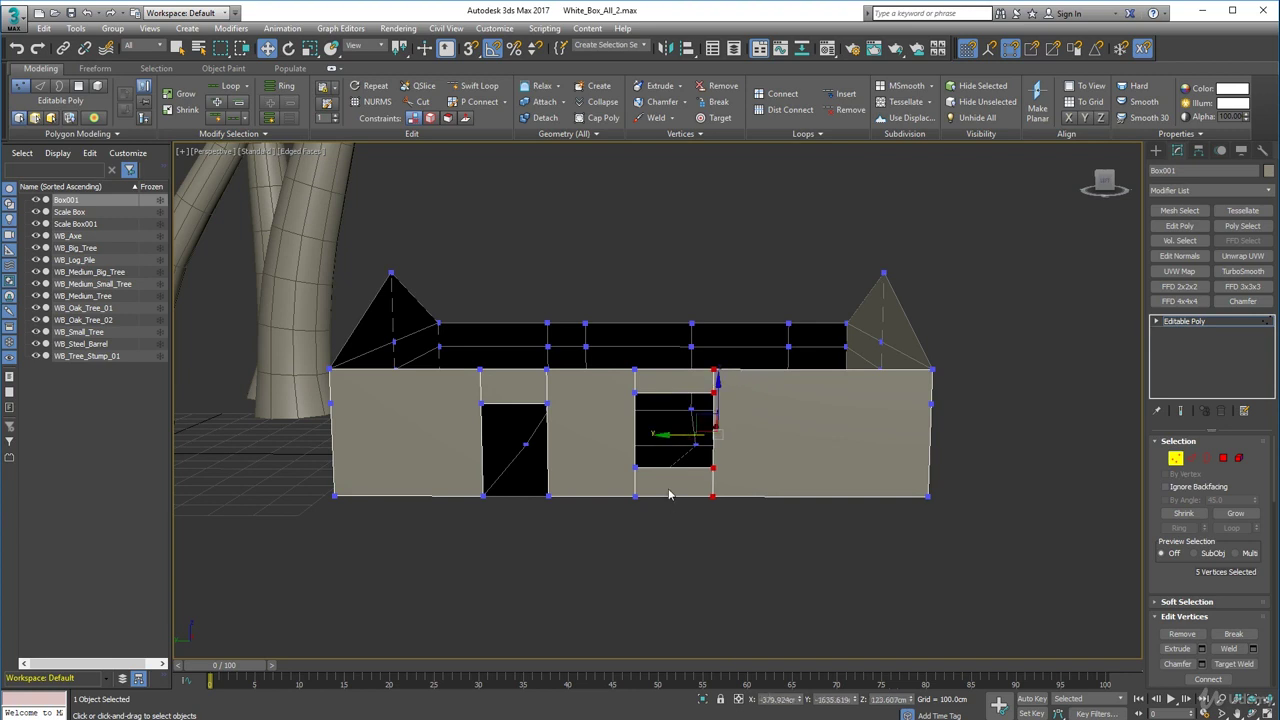
Raise the window sill slightly by moving its two lower corner vertices up on Z.
click(635, 466)
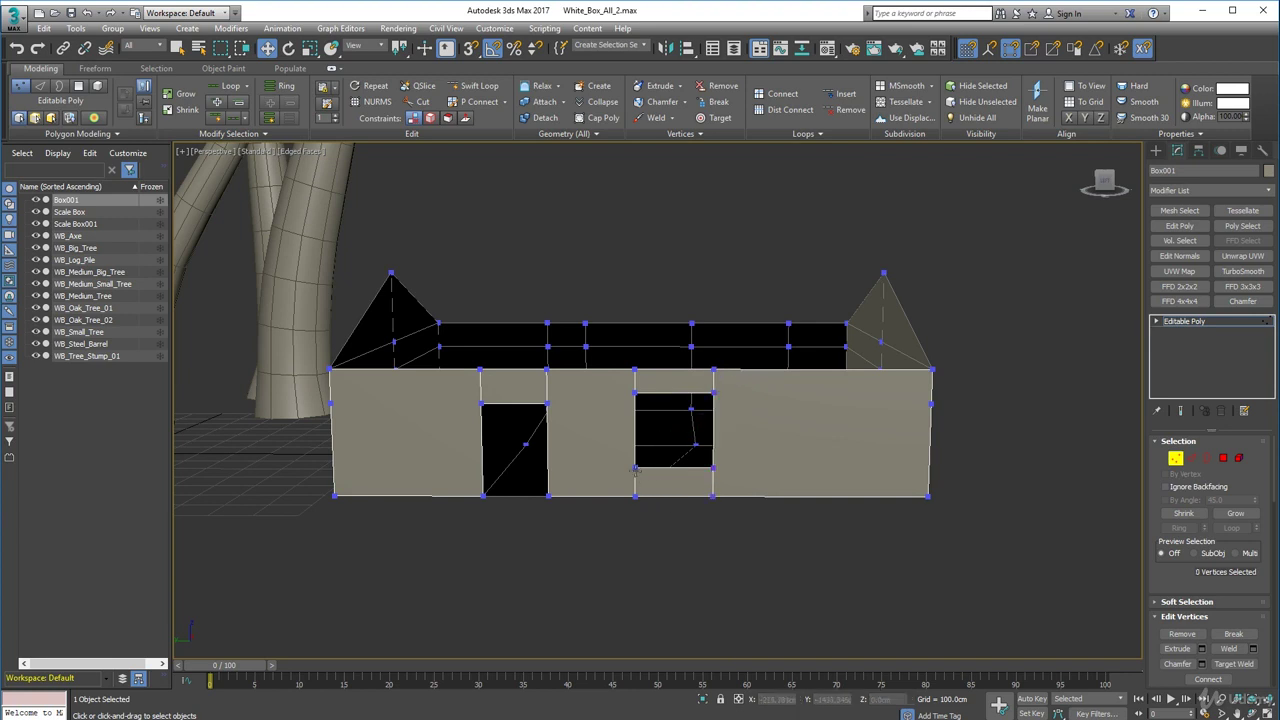
ctrl+click(714, 467)
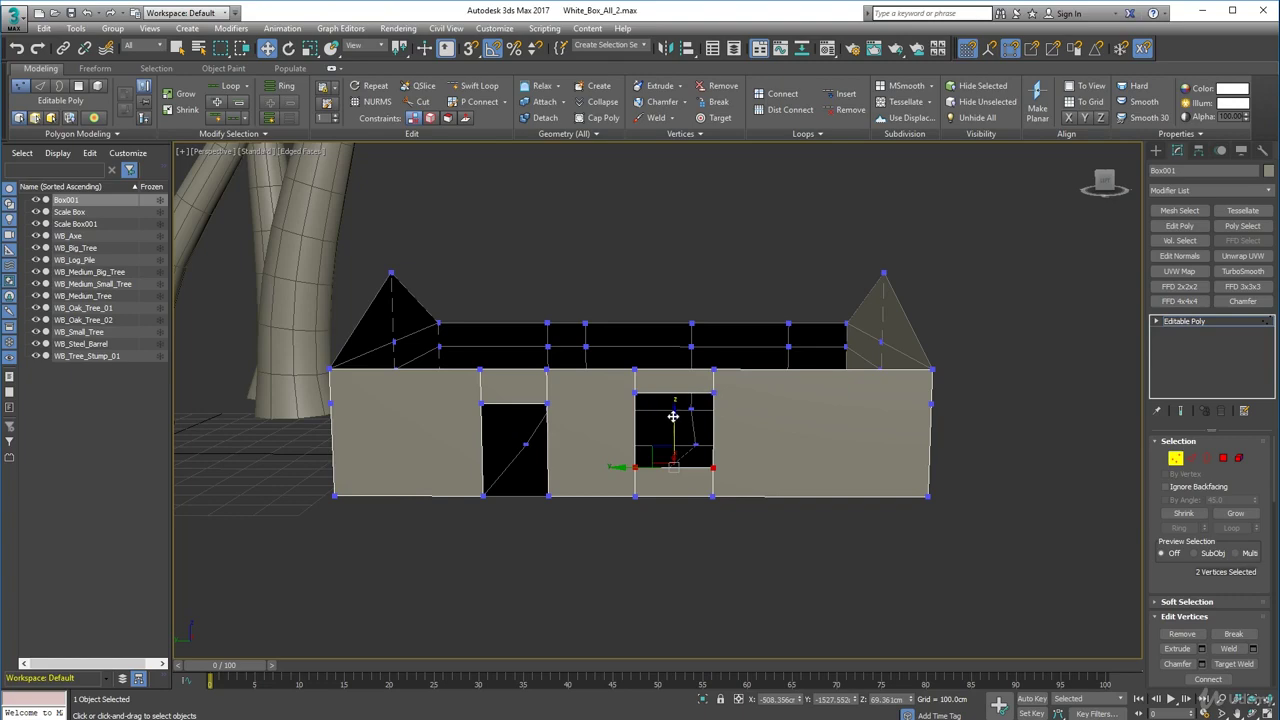
drag(673, 415, 673, 412)
alt+middle_drag(673, 412, 655, 546)
click(654, 545)
Shift all door and window section vertices together, including those of the floor and back wall, to about -1511.8 cm on Y.
scroll(663, 518, up, 3)
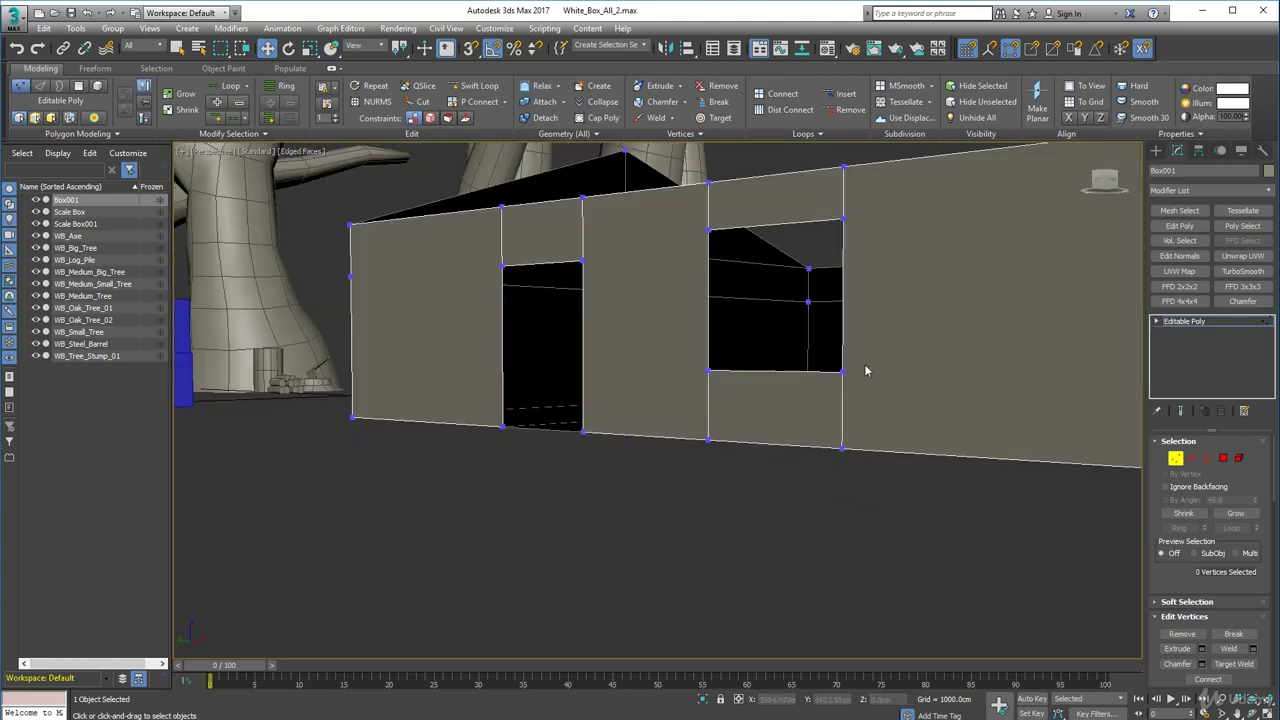
middle_drag(828, 390, 657, 423)
scroll(686, 413, up, 2)
drag(580, 162, 993, 577)
scroll(993, 577, down, 6)
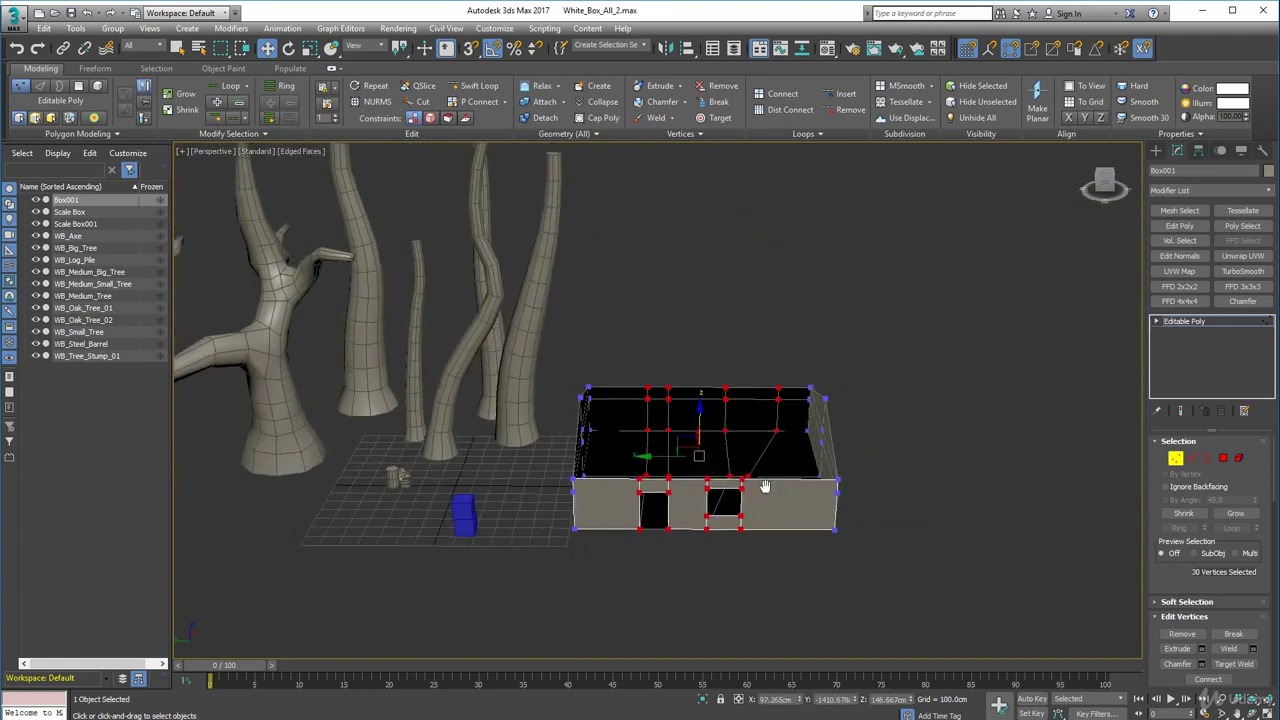
mouse_move(655, 457)
mouse_down()
mouse_move(692, 462)
mouse_move(674, 463)
mouse_up()
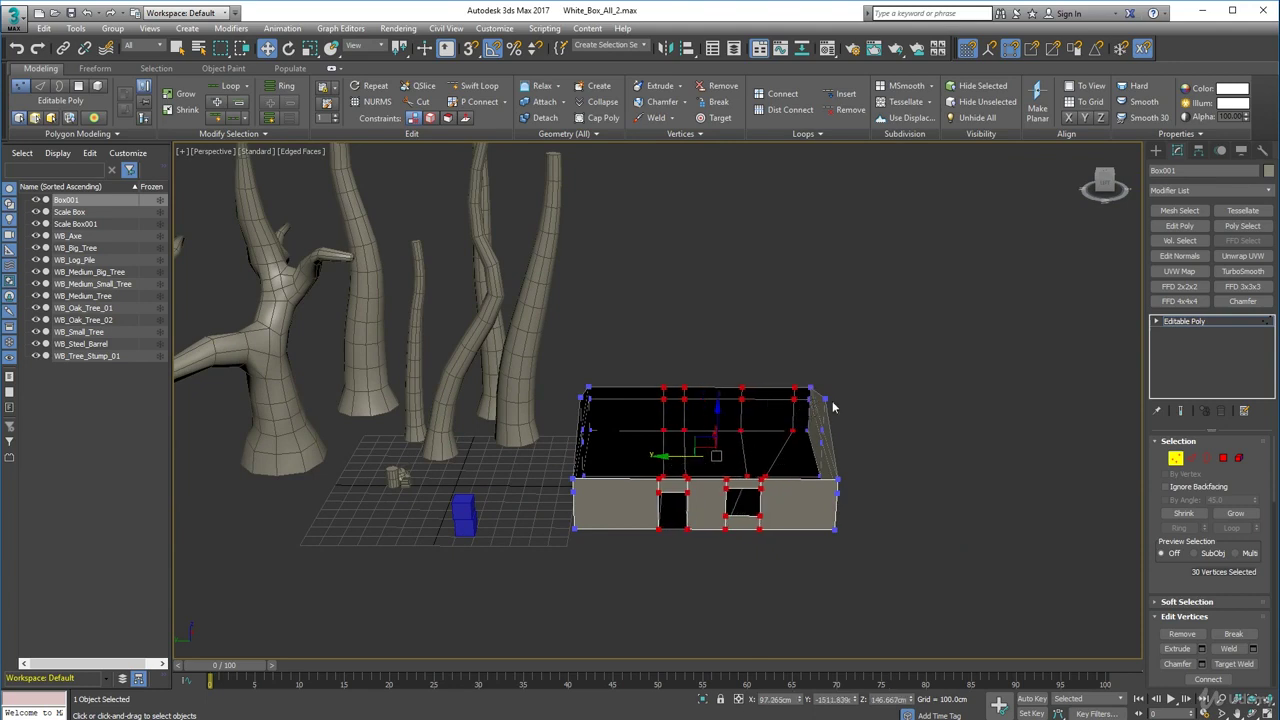
Move the back wall's outermost division vertices to about -1888 cm on Y and nudge all door and window divisions back slightly.
drag(780, 392, 806, 454)
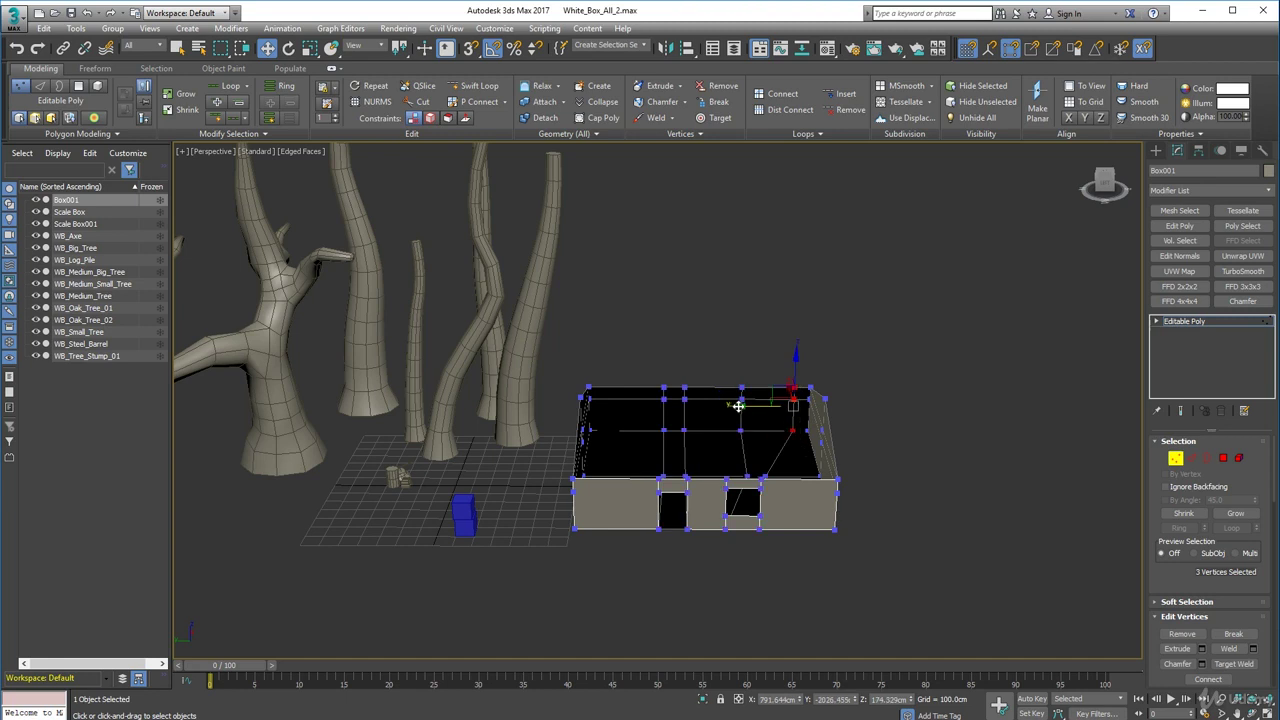
drag(738, 406, 718, 407)
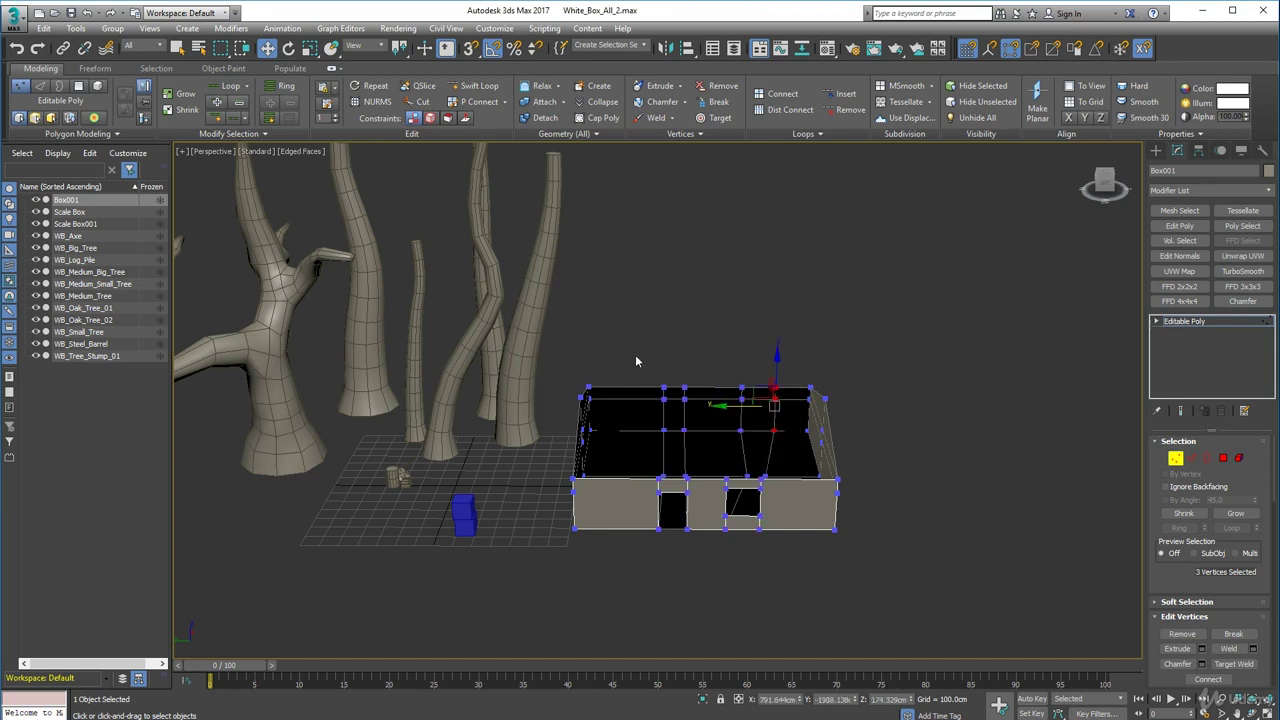
drag(781, 581, 798, 571)
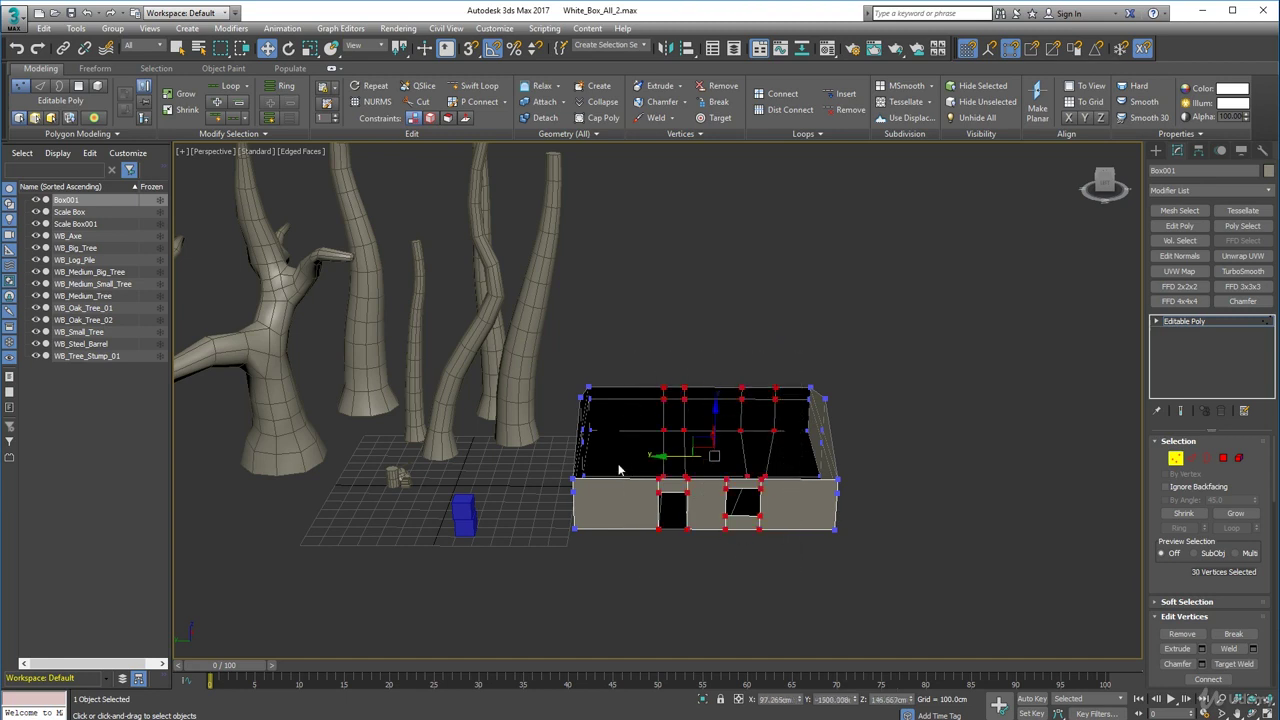
drag(659, 456, 660, 457)
Move the window section's vertices, including the matching back wall and floor ones, about 65.7 cm along Y away from the doorway.
alt+middle_drag(728, 590, 708, 547)
scroll(755, 531, up, 5)
scroll(740, 498, down, 5)
click(814, 243)
drag(861, 293, 1005, 540)
drag(872, 374, 896, 379)
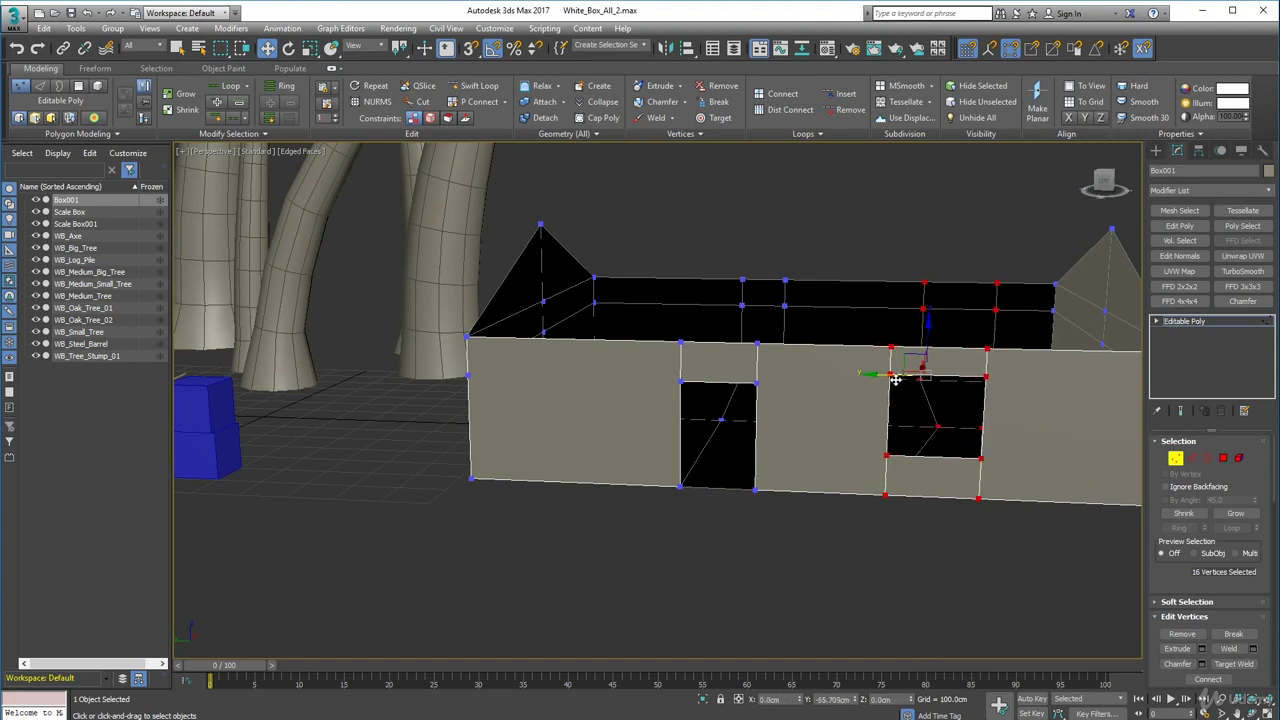
Enable Backface Cull in the building's object properties.
alt+middle_drag(896, 379, 893, 462)
click(748, 510)
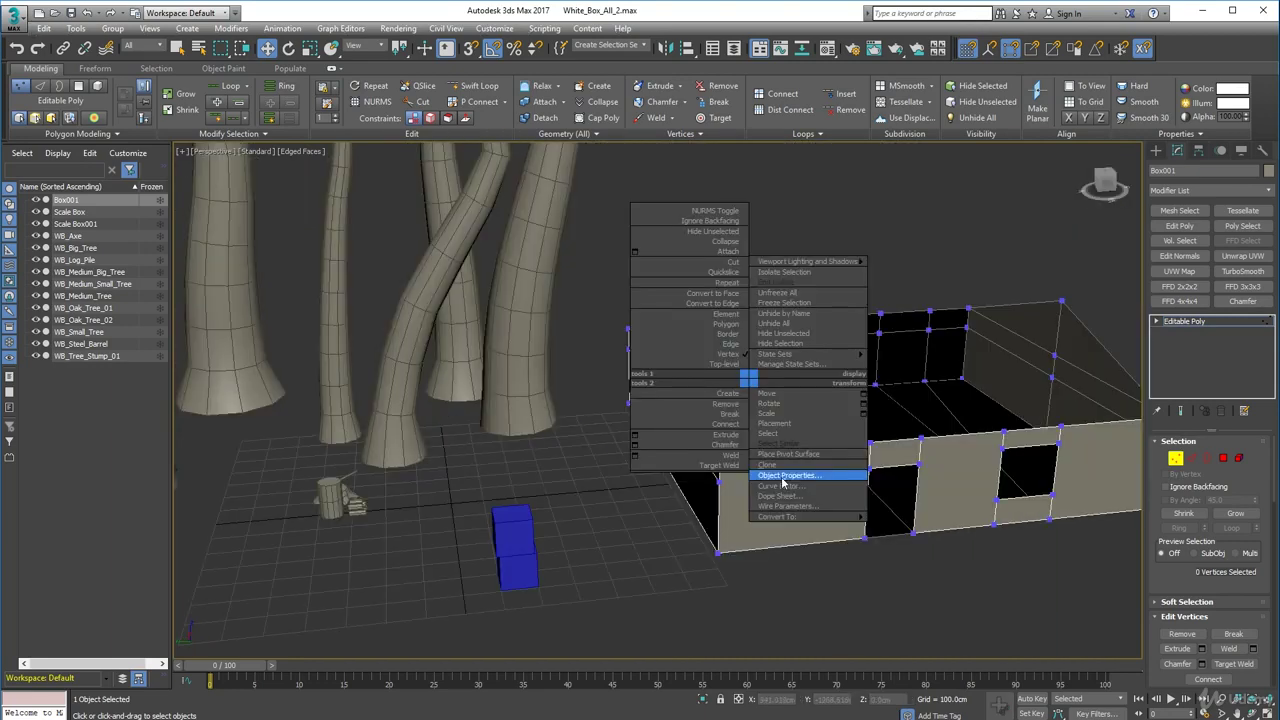
click(783, 478)
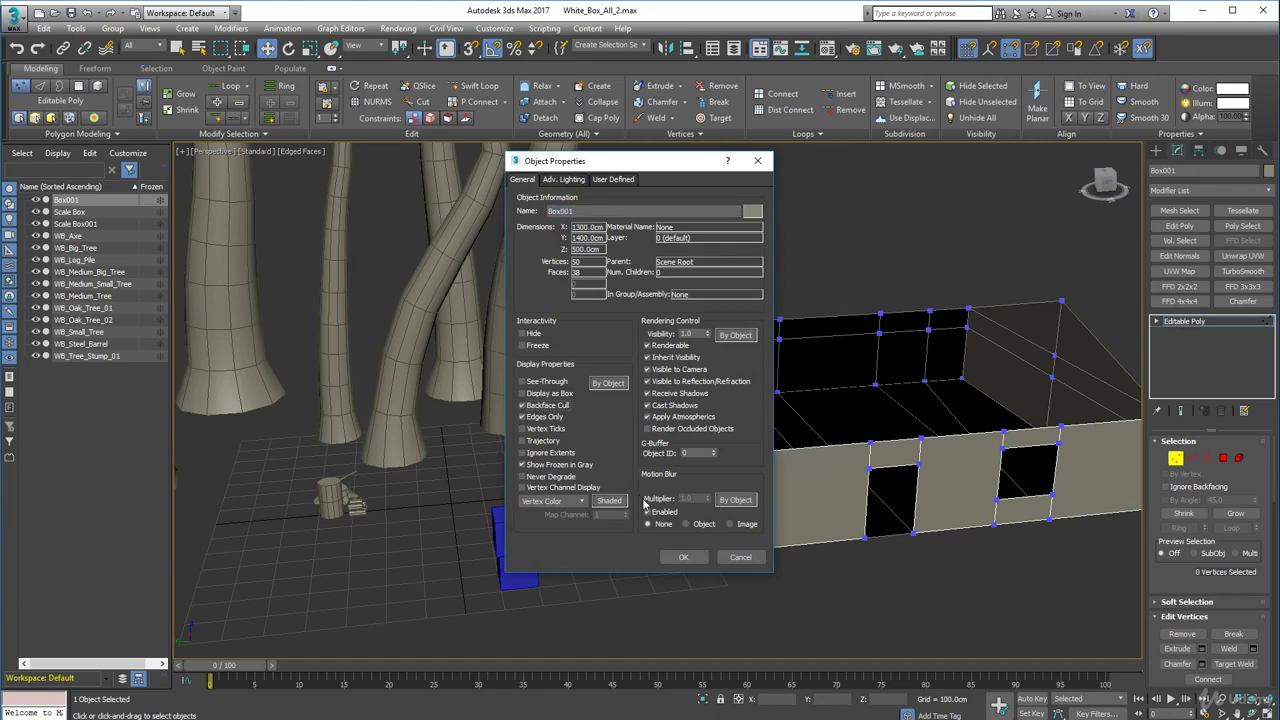
click(685, 558)
Straighten the floor line at the window corner nearest the doorway by snapping its middle and back vertices in line on Y.
alt+middle_drag(755, 414, 1066, 419)
alt+middle_drag(772, 380, 985, 400)
click(975, 399)
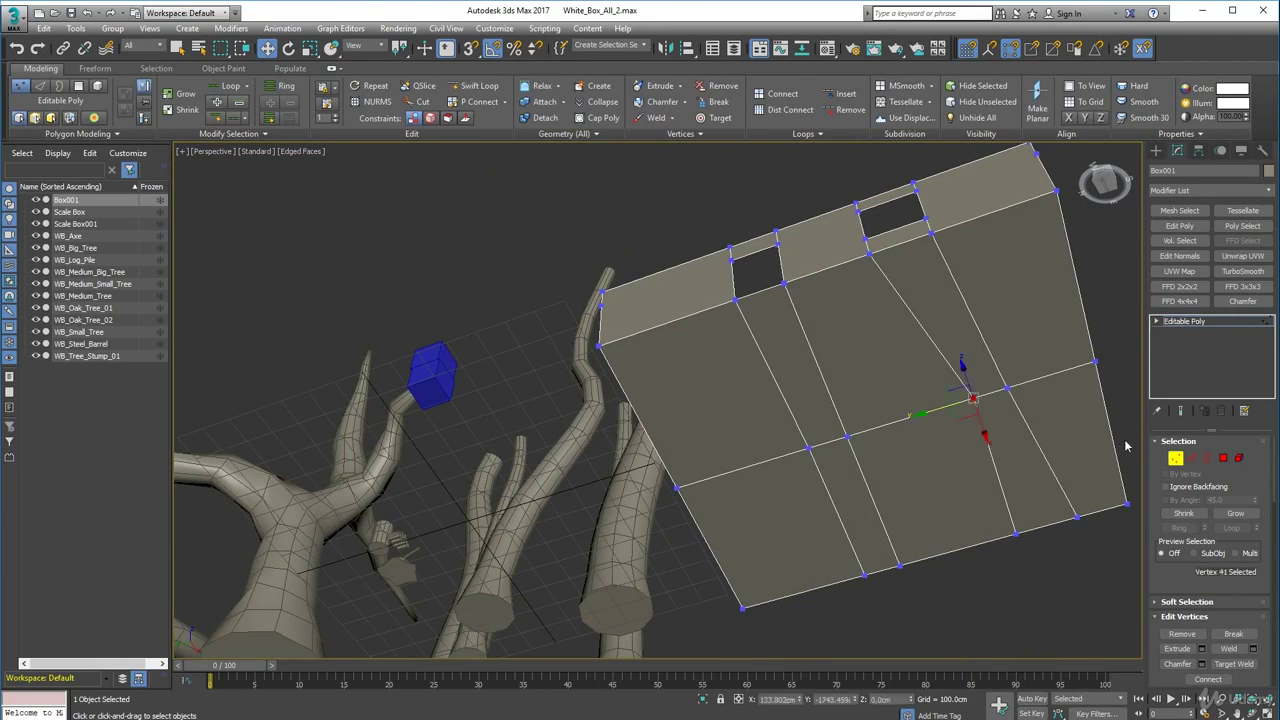
drag(930, 409, 897, 419)
click(920, 465)
key(s)
click(940, 409)
drag(871, 249, 869, 254)
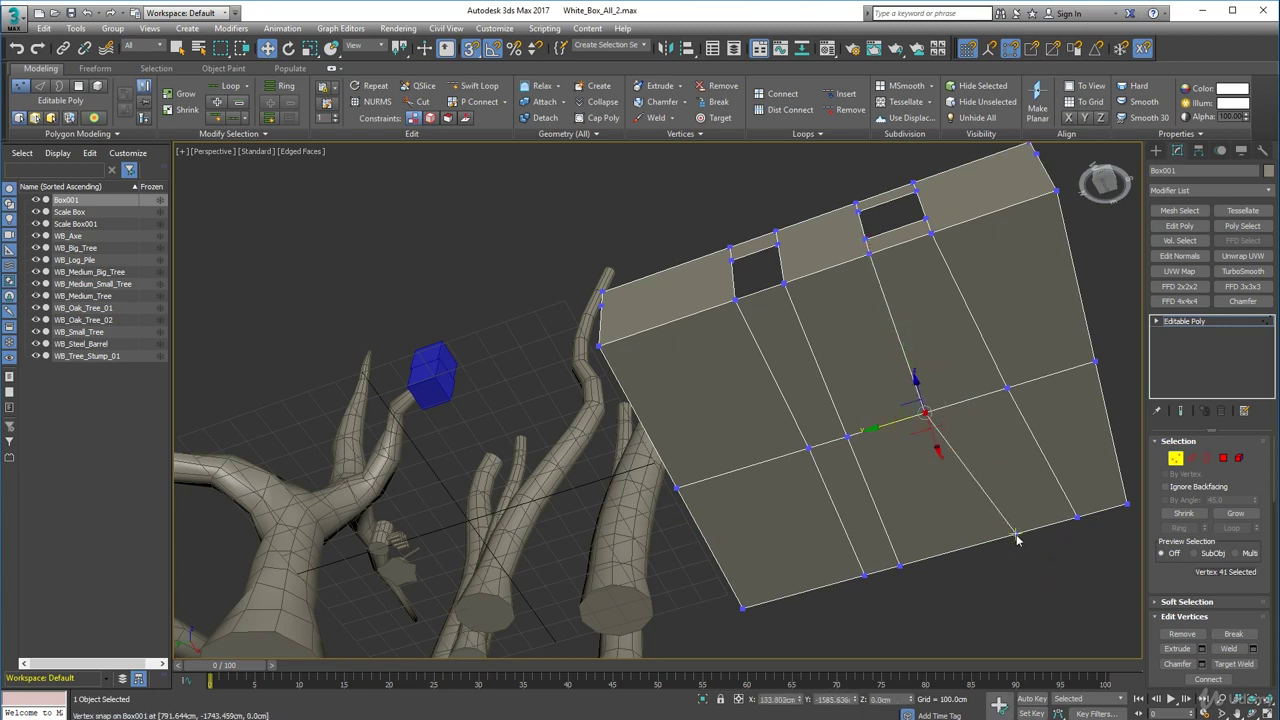
drag(1017, 540, 926, 412)
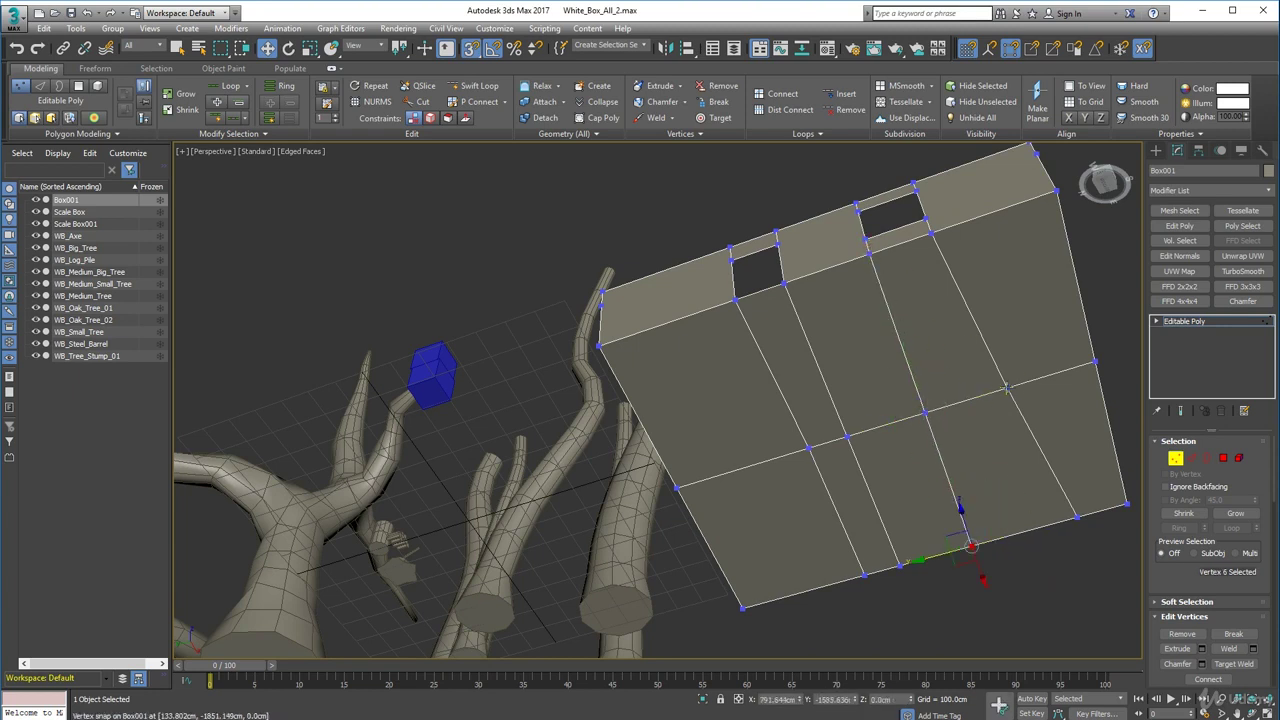
Straighten the floor line at the window's far corner by snapping its middle and back vertices in line on Y.
drag(1006, 388, 932, 235)
click(1077, 522)
click(1076, 517)
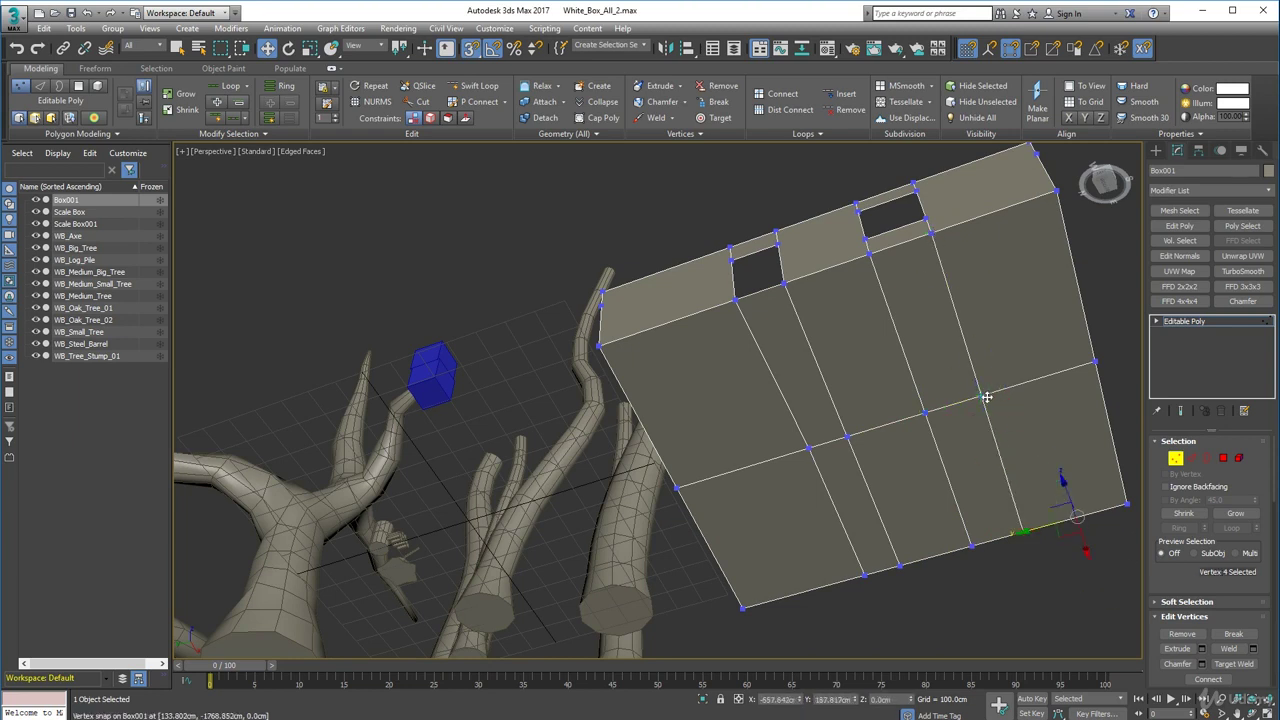
Remove the horizontal edges below the eaves line from both halves of the gable wall at the window end.
alt+middle_drag(986, 397, 928, 510)
right_click(1039, 572)
right_click(1100, 511)
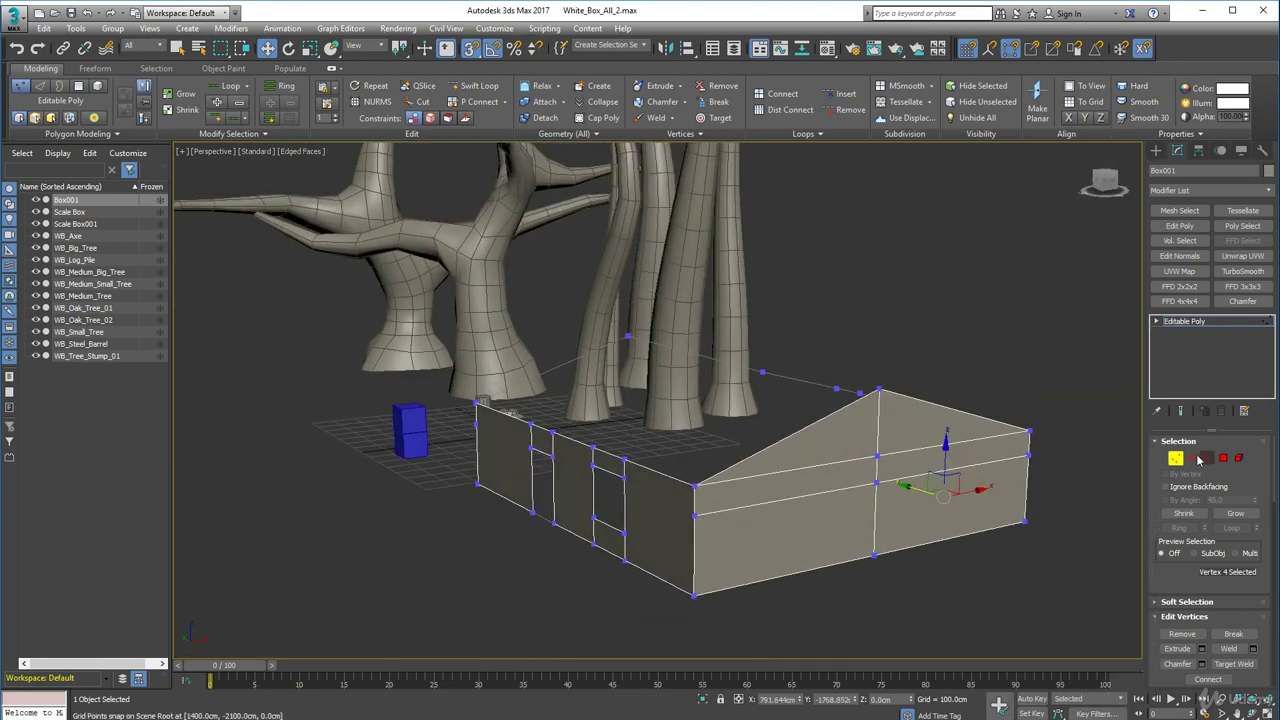
click(1199, 459)
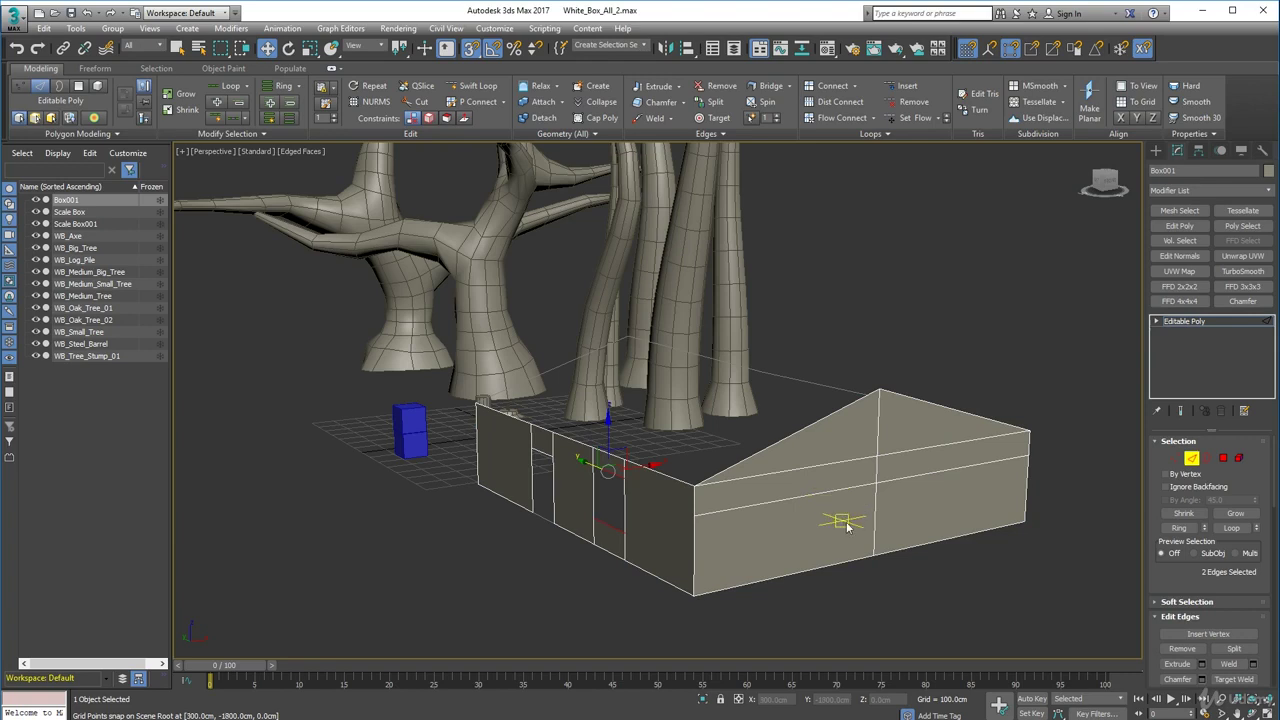
click(819, 494)
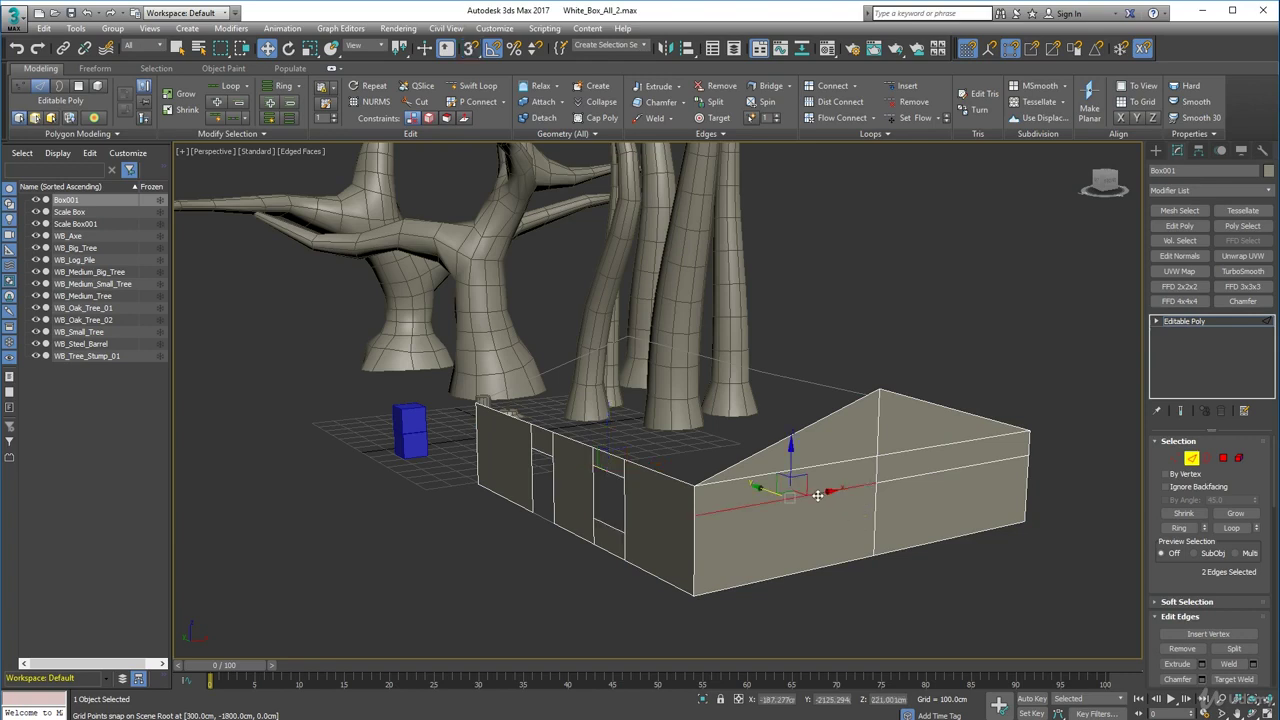
click(955, 484)
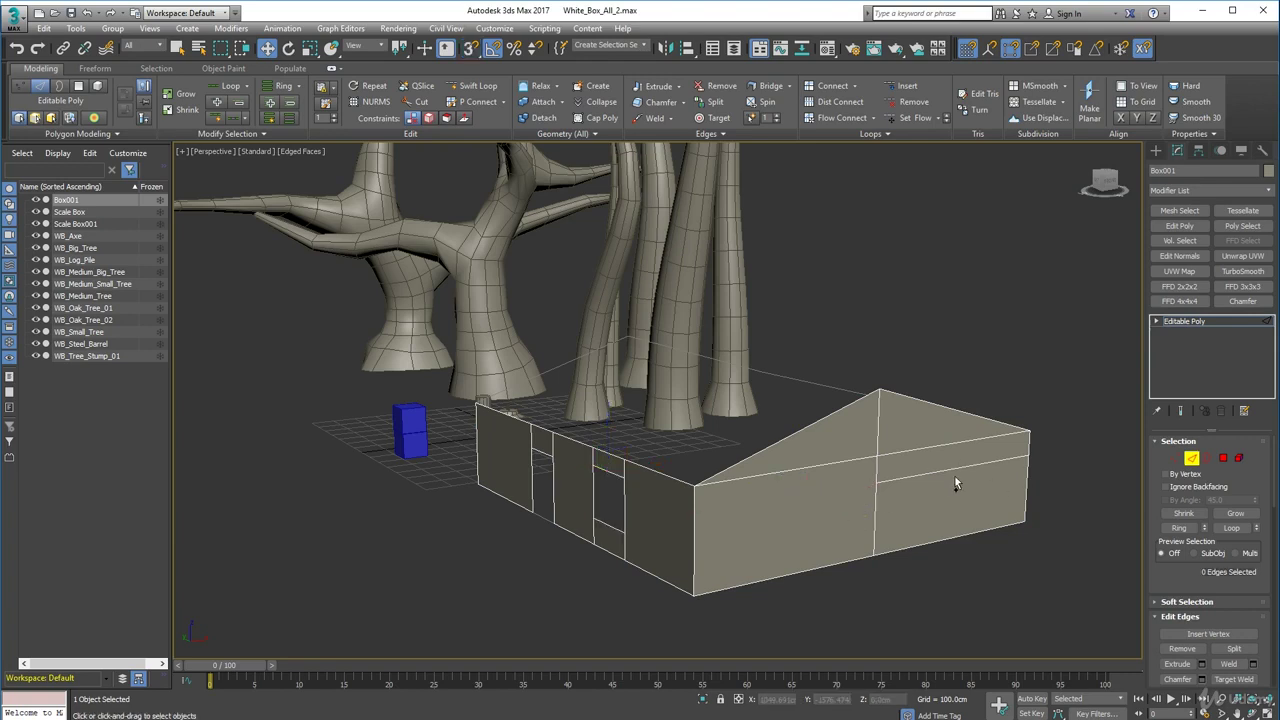
click(955, 474)
click(994, 597)
alt+middle_drag(839, 469, 702, 447)
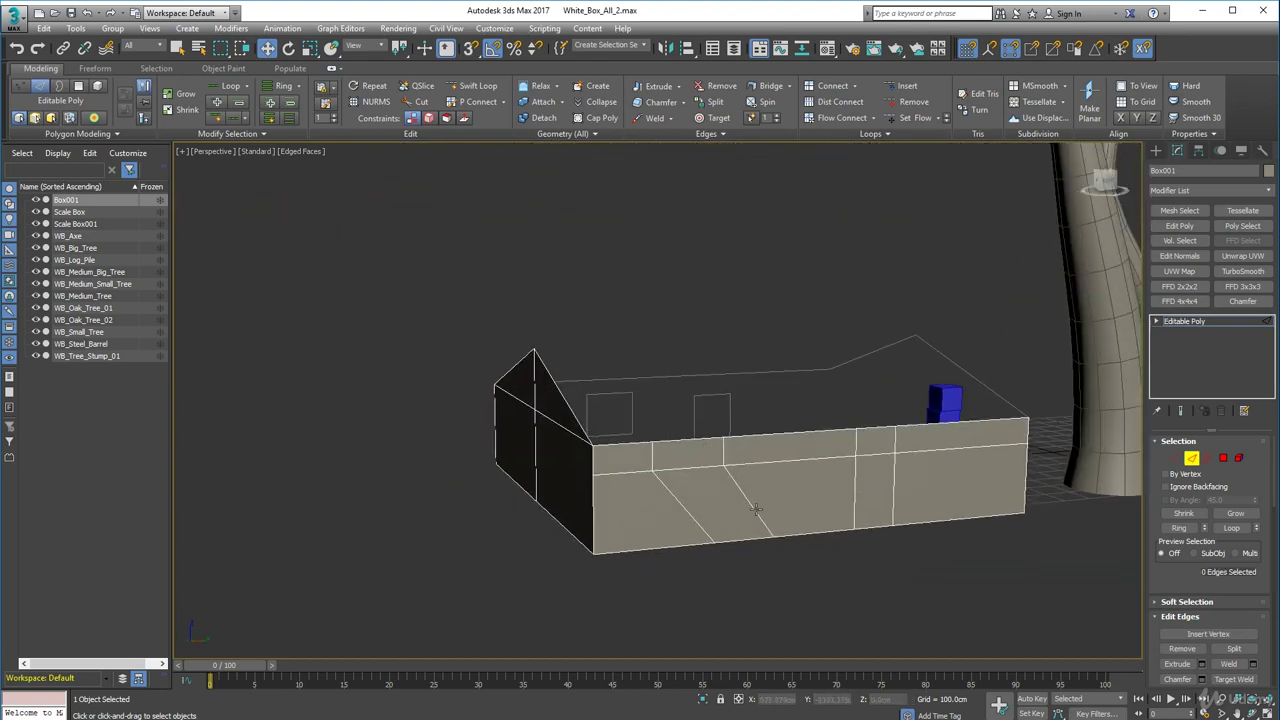
Remove the leftover window-section edges from the back wall, including the slanted ones and the adjoining horizontal line.
click(628, 474)
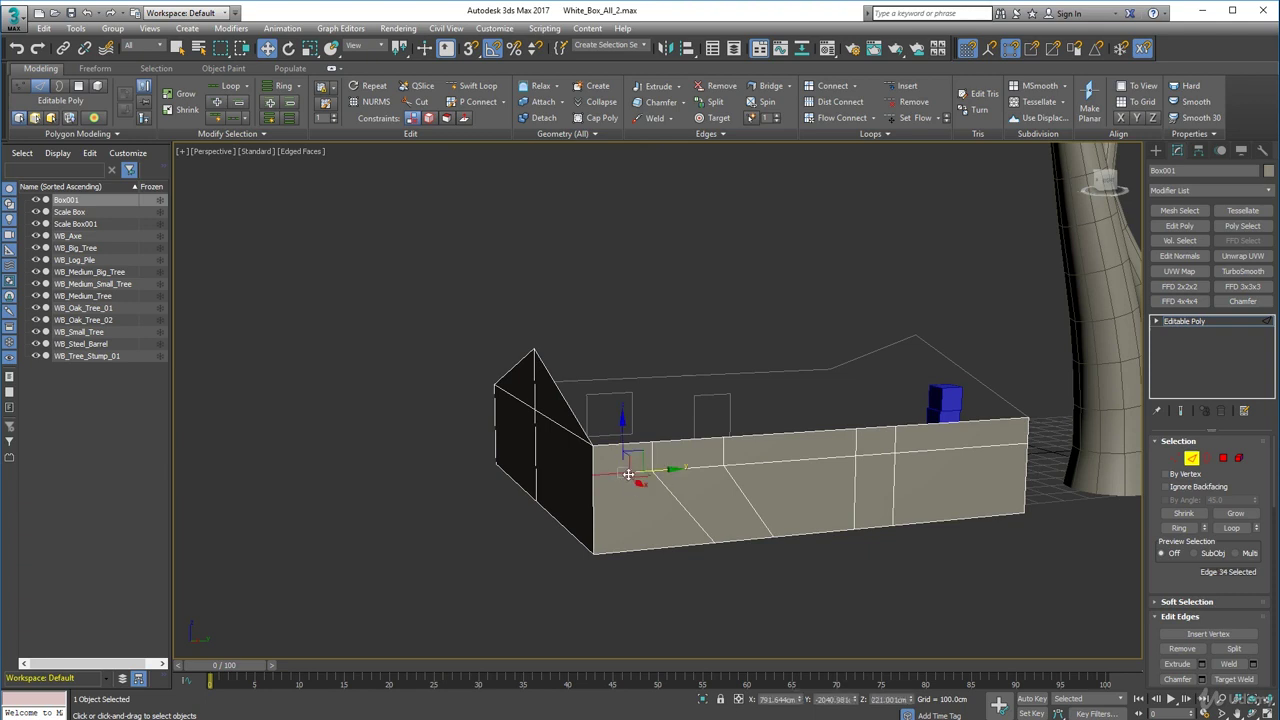
key(BackSpace)
click(651, 455)
key(ctrl+BackSpace)
click(722, 478)
alt+click(722, 478)
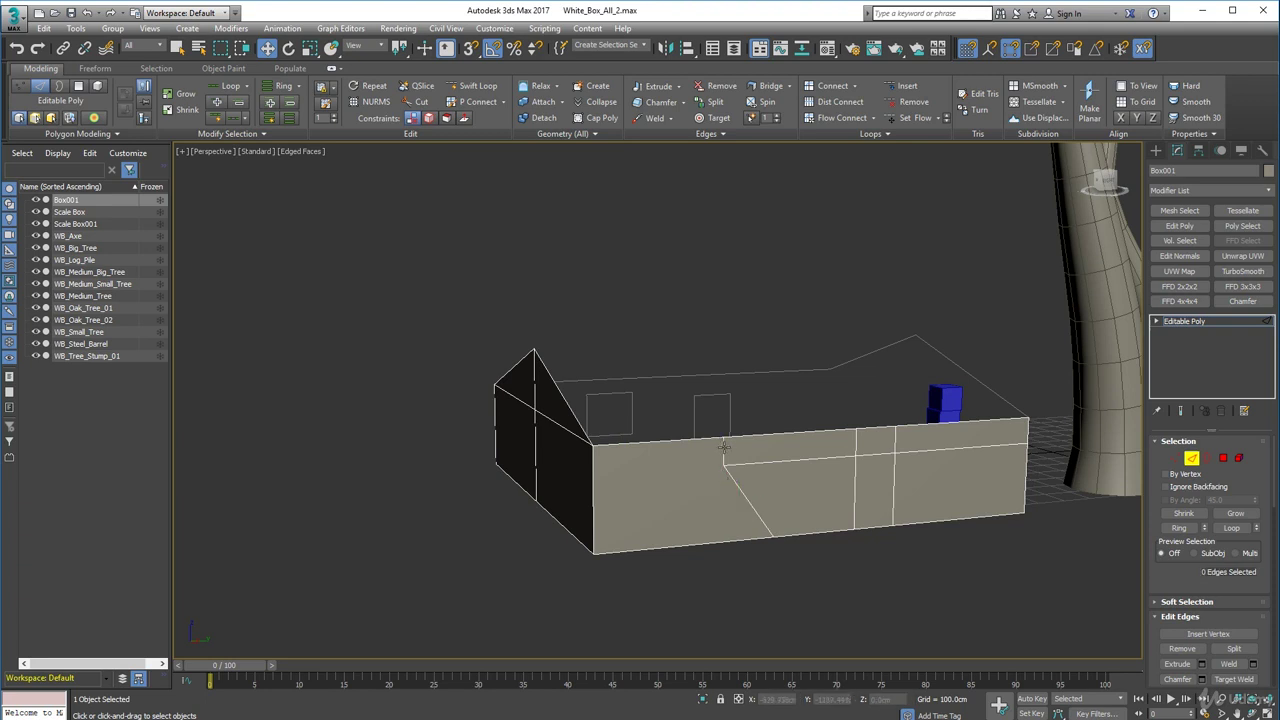
click(724, 447)
ctrl+click(785, 462)
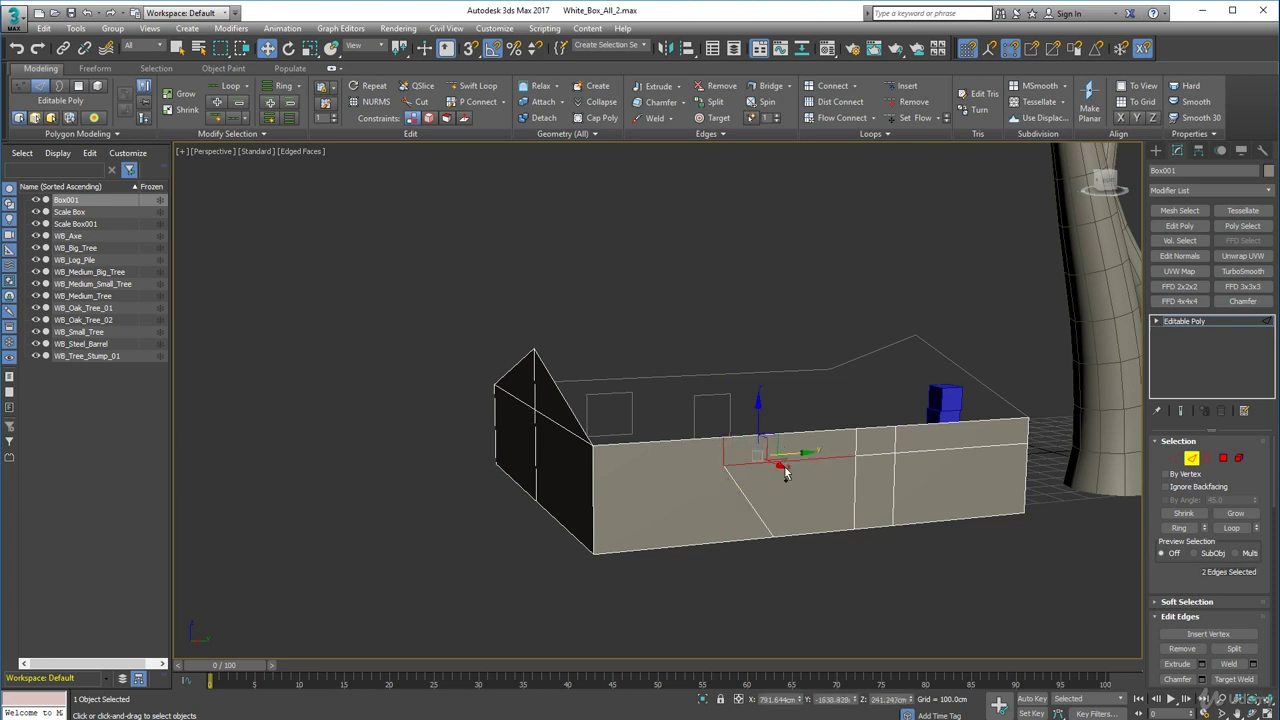
ctrl+click(757, 513)
key(BackSpace)
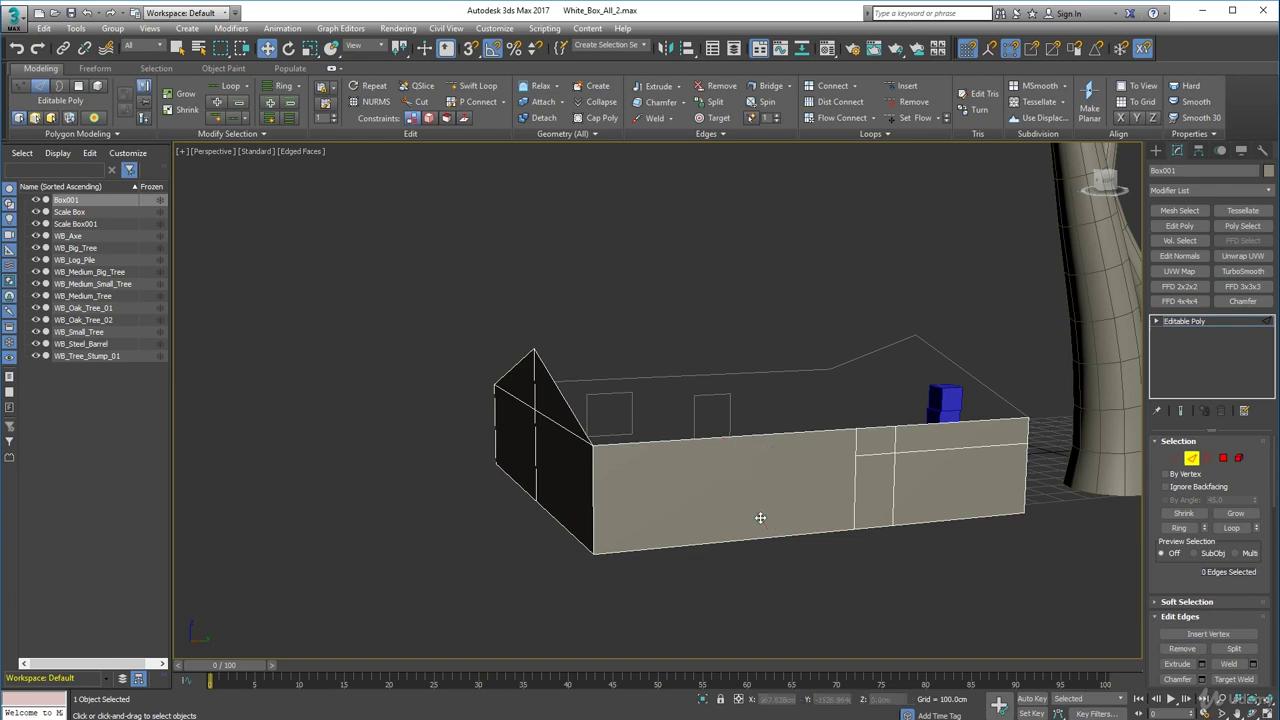
Remove the remaining doorway-section verticals and horizontal edges from the back wall.
alt+middle_drag(760, 517, 656, 560)
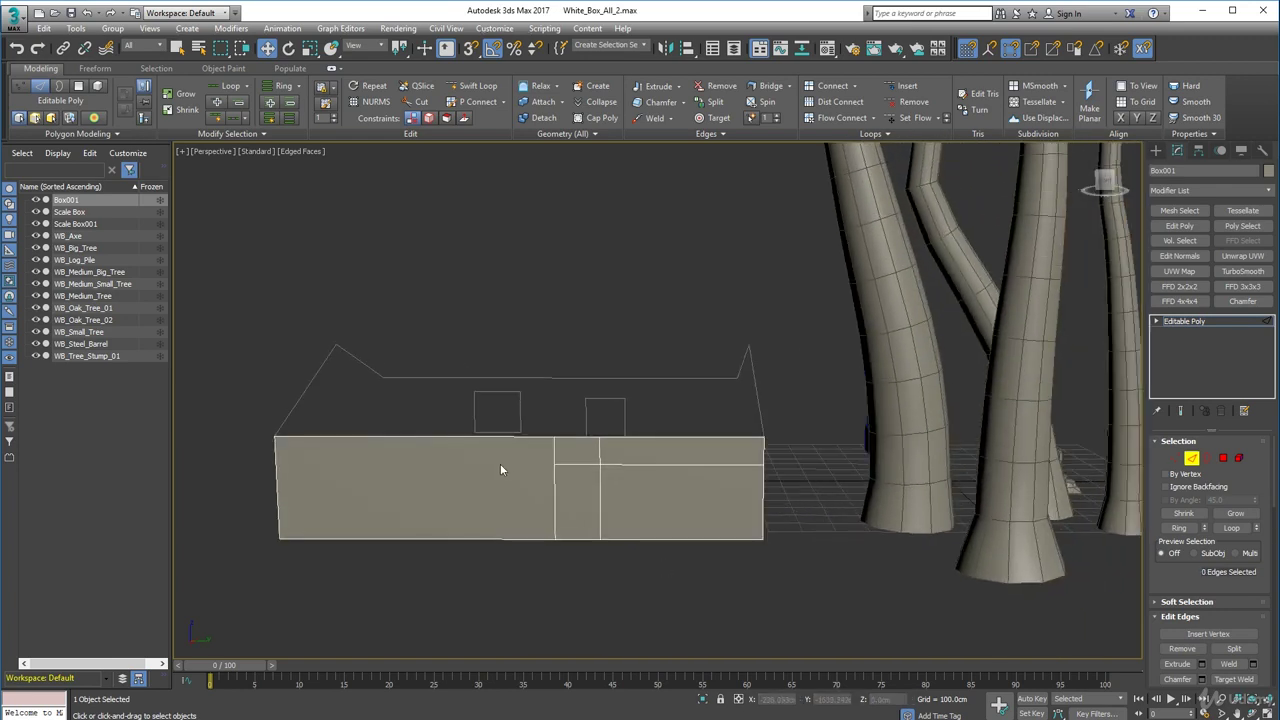
click(555, 451)
ctrl+click(599, 459)
ctrl+click(593, 465)
ctrl+click(615, 465)
ctrl+click(600, 490)
ctrl+click(554, 493)
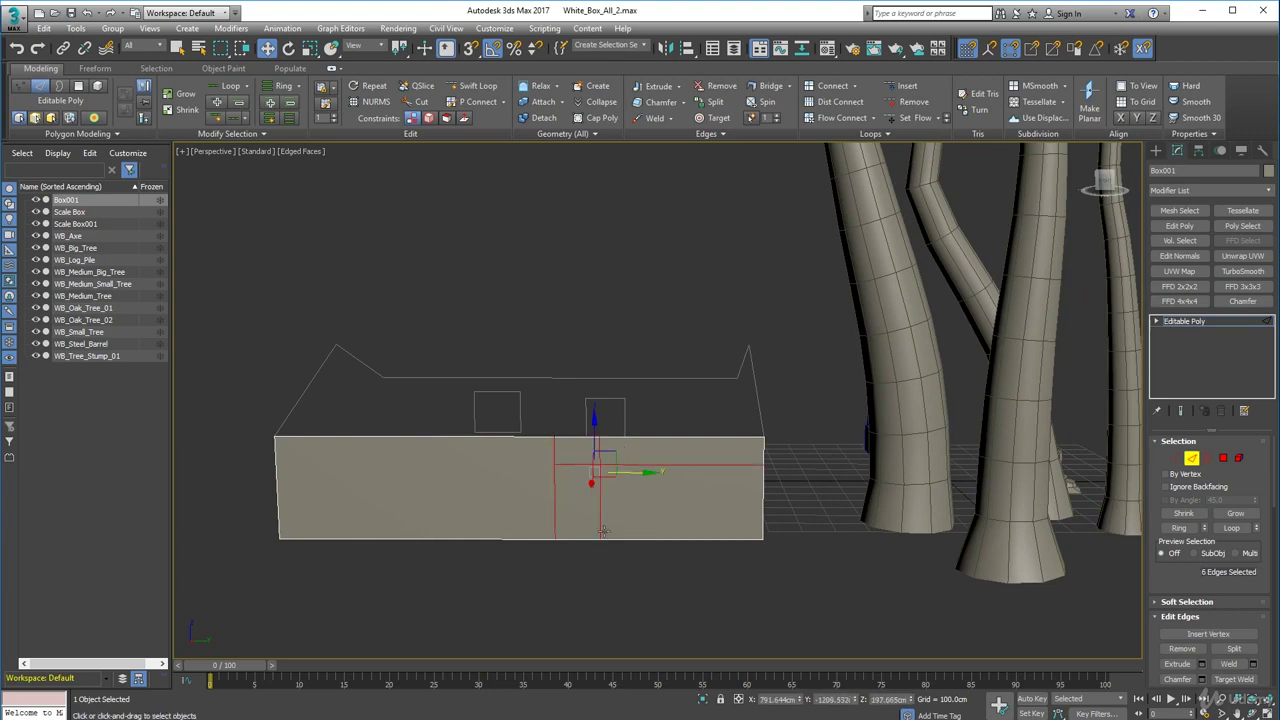
click(591, 566)
Remove the horizontal edges below the eaves line from the gable wall at the doorway end.
alt+middle_drag(591, 568, 657, 522)
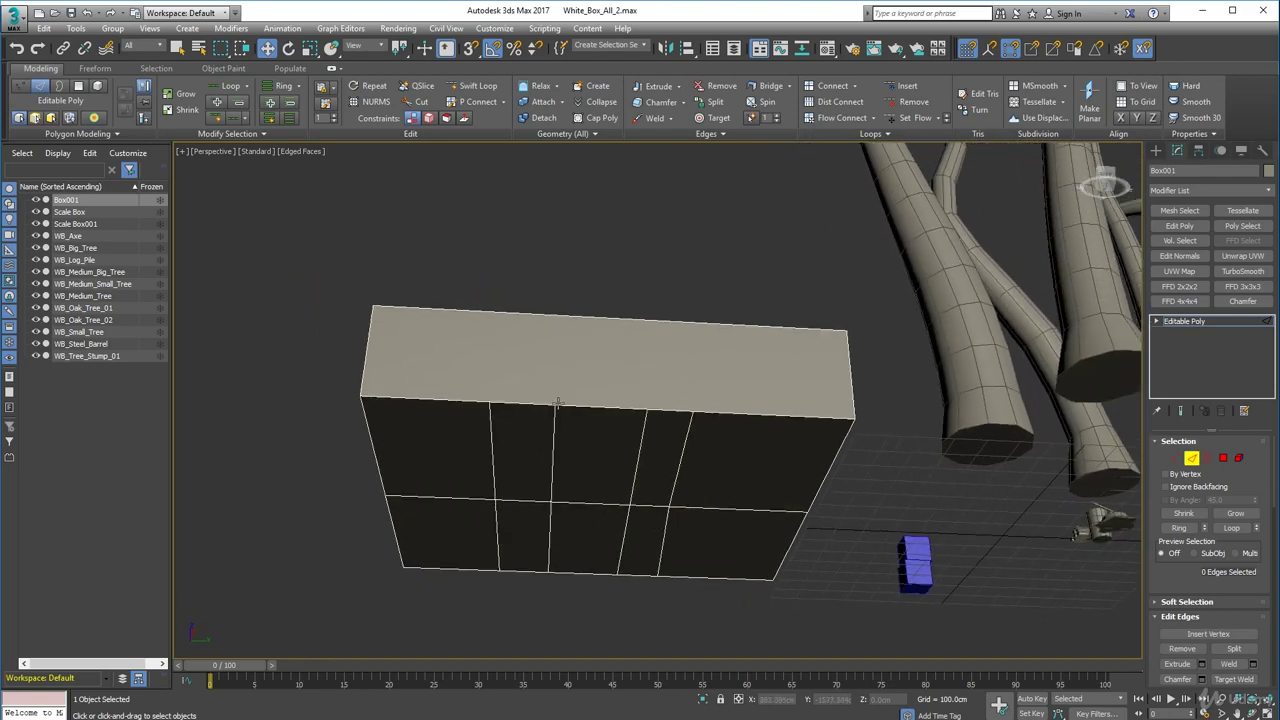
alt+middle_drag(555, 402, 548, 408)
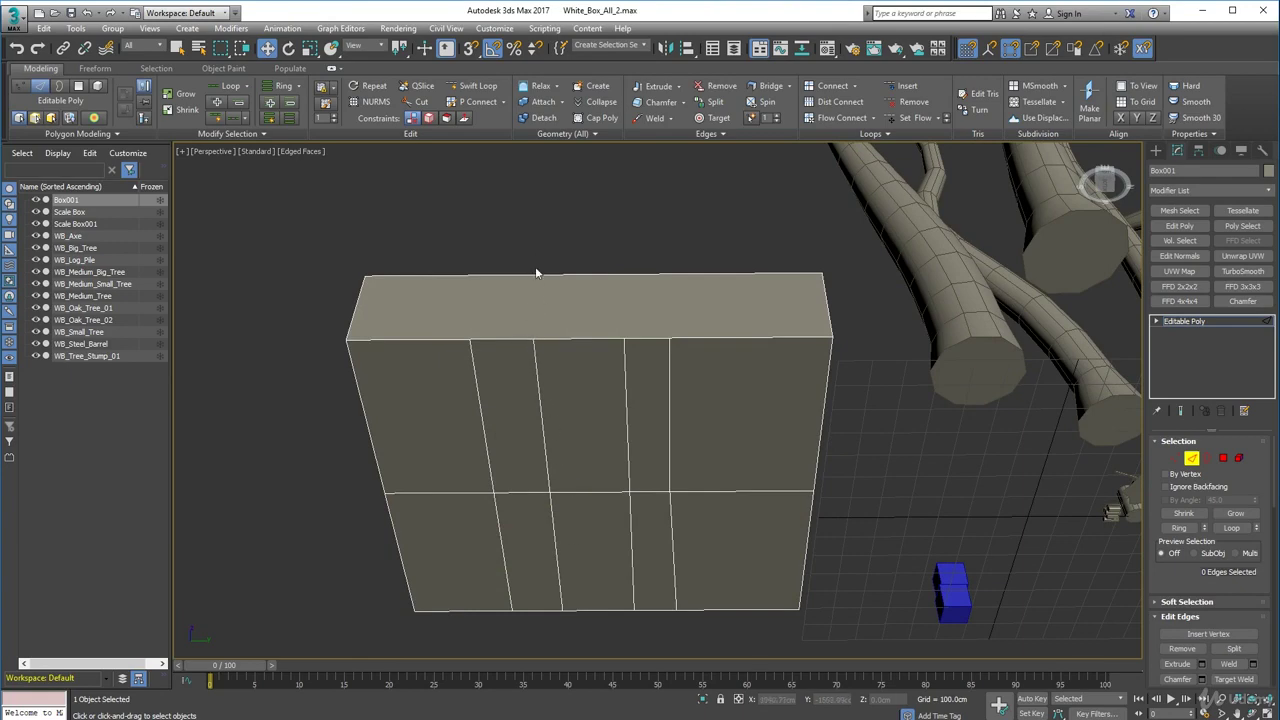
alt+middle_drag(527, 356, 530, 370)
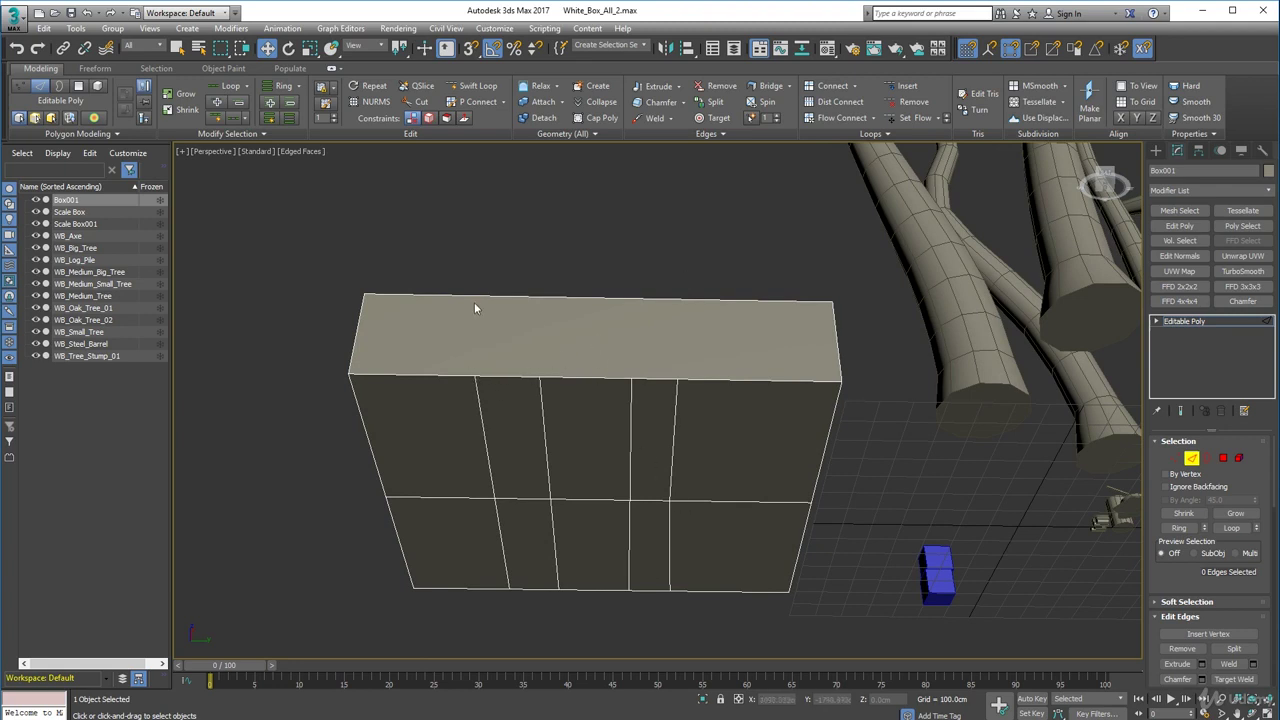
alt+middle_drag(540, 349, 524, 410)
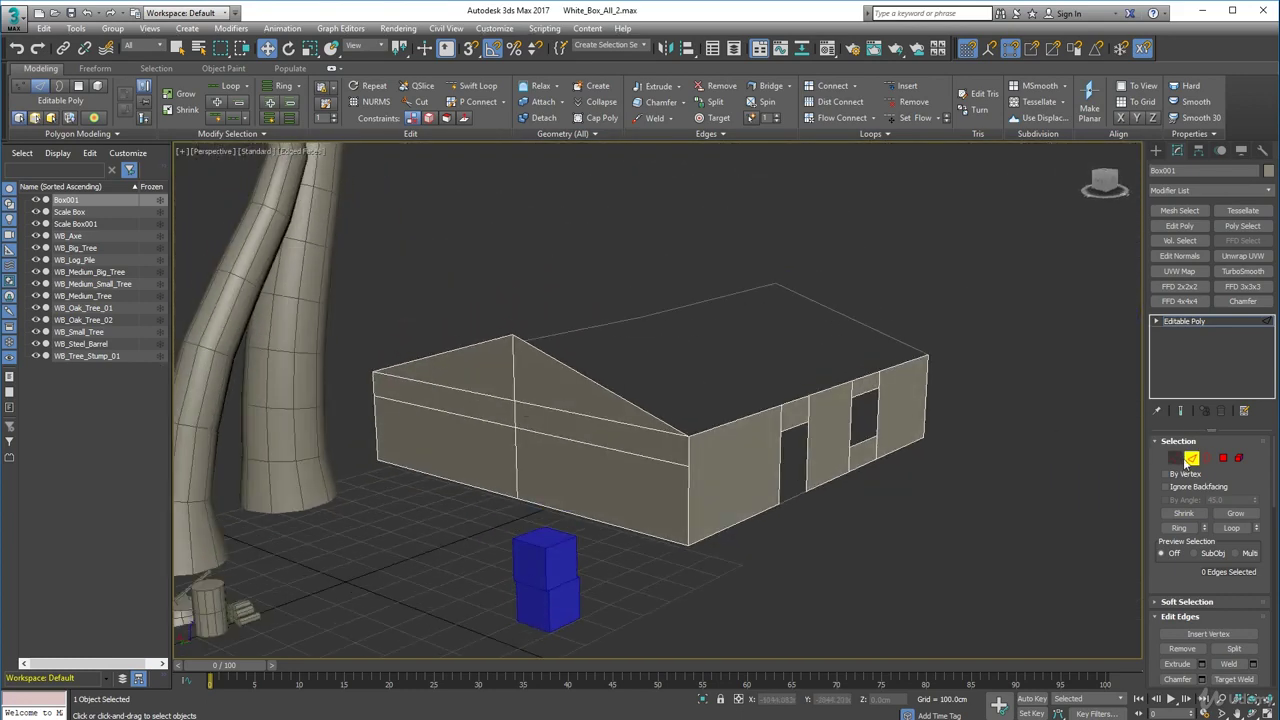
click(482, 421)
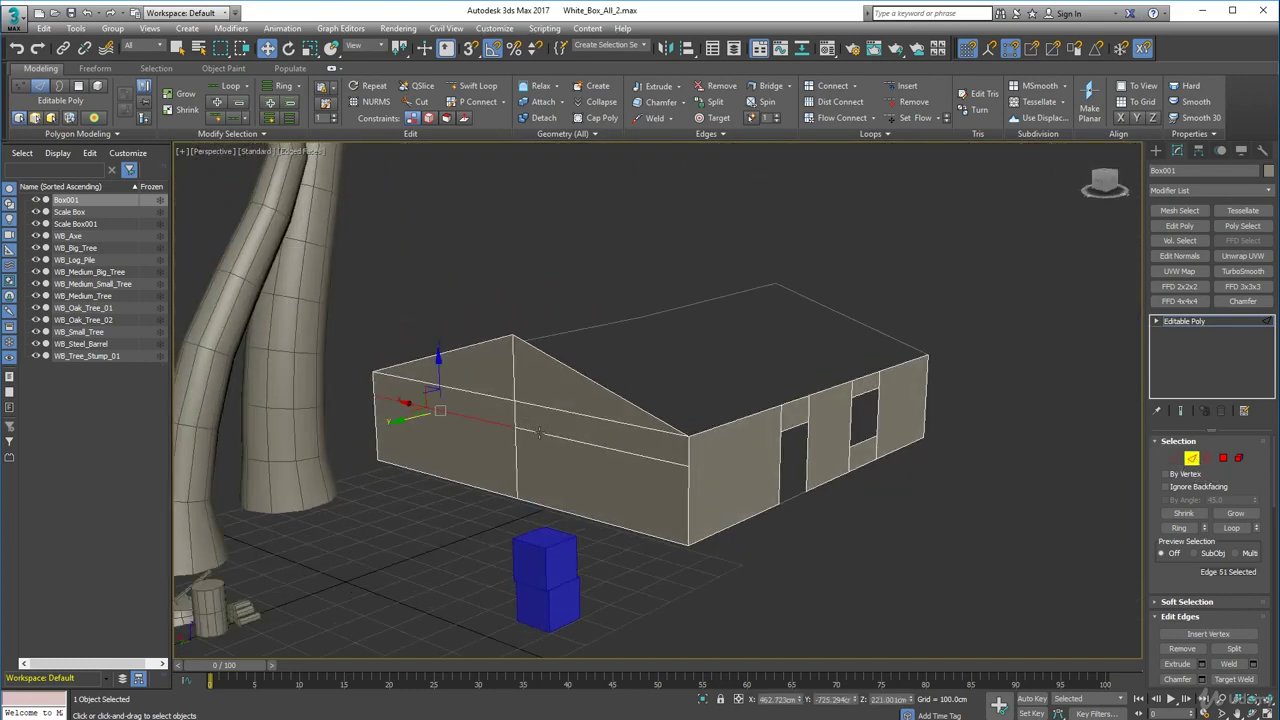
key(BackSpace)
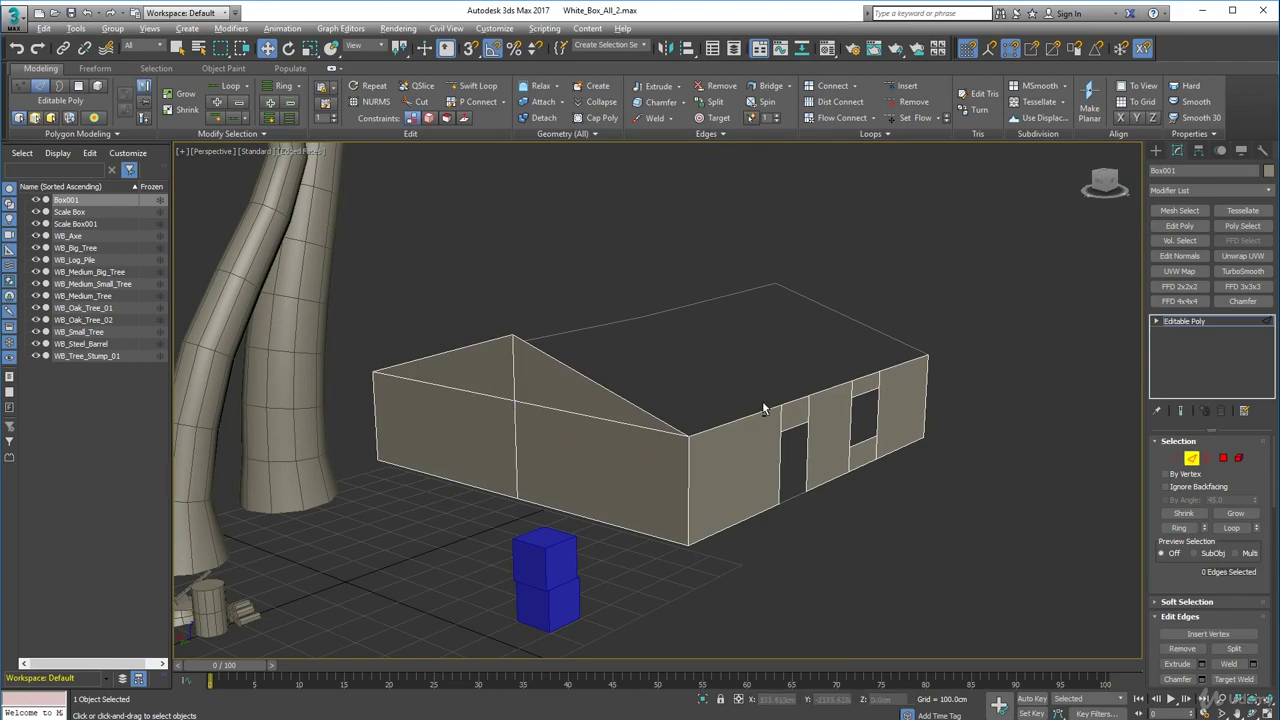
Move both blue scale boxes together in front of the cabin's front wall beside the doorway to compare their size.
key(2)
scroll(686, 422, up, 3)
alt+middle_drag(763, 403, 670, 363)
click(397, 293)
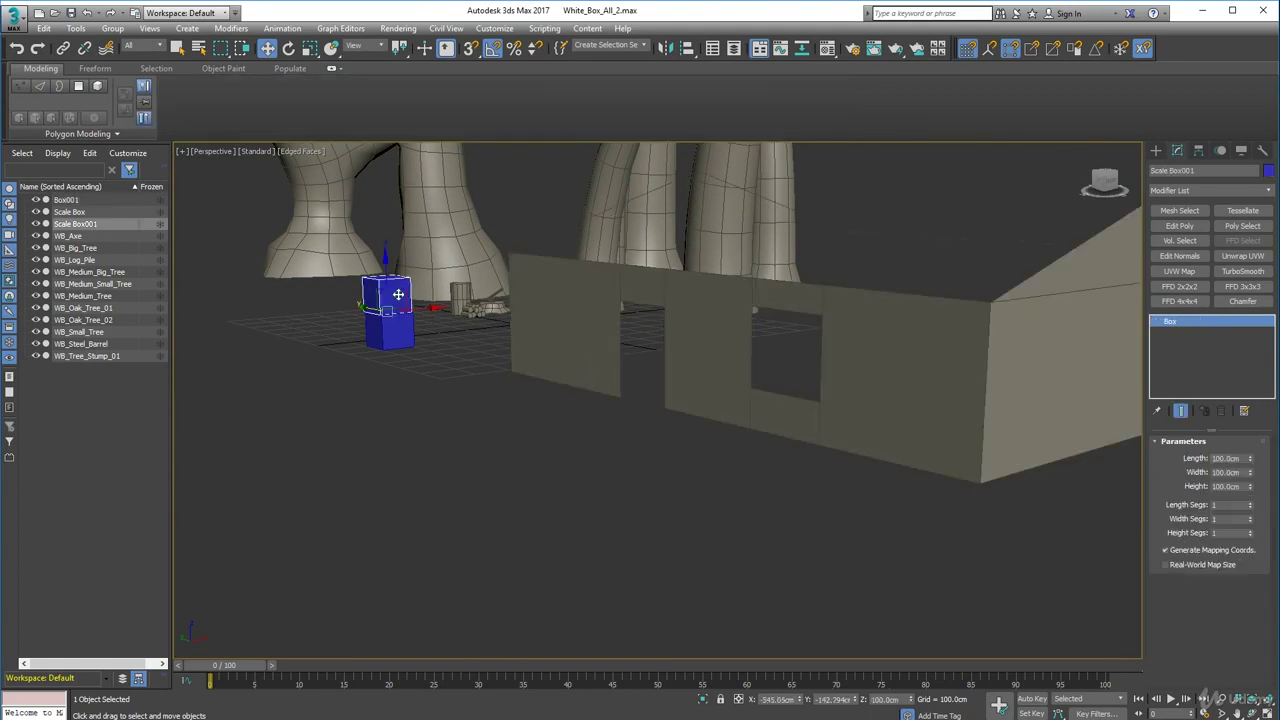
ctrl+click(398, 330)
drag(362, 308, 577, 347)
alt+middle_drag(563, 345, 611, 352)
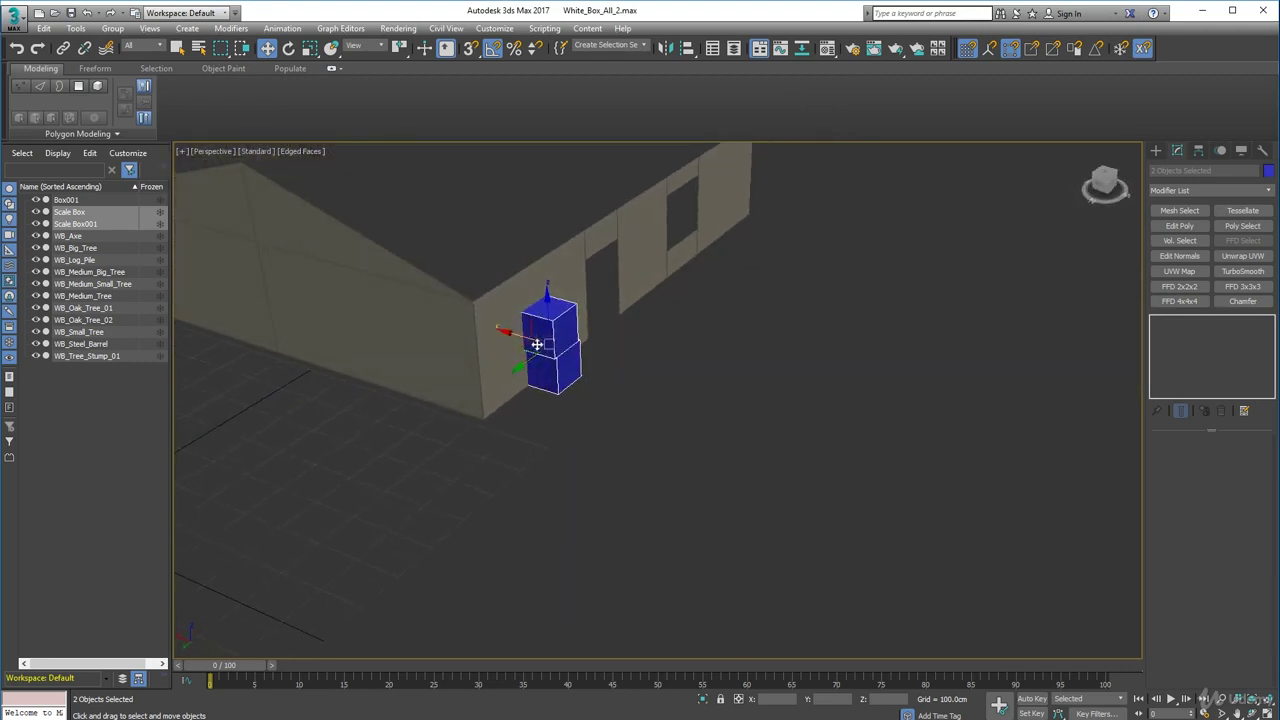
drag(535, 343, 613, 309)
alt+middle_drag(715, 369, 563, 369)
scroll(566, 368, up, 5)
middle_drag(814, 356, 437, 446)
scroll(437, 446, down, 2)
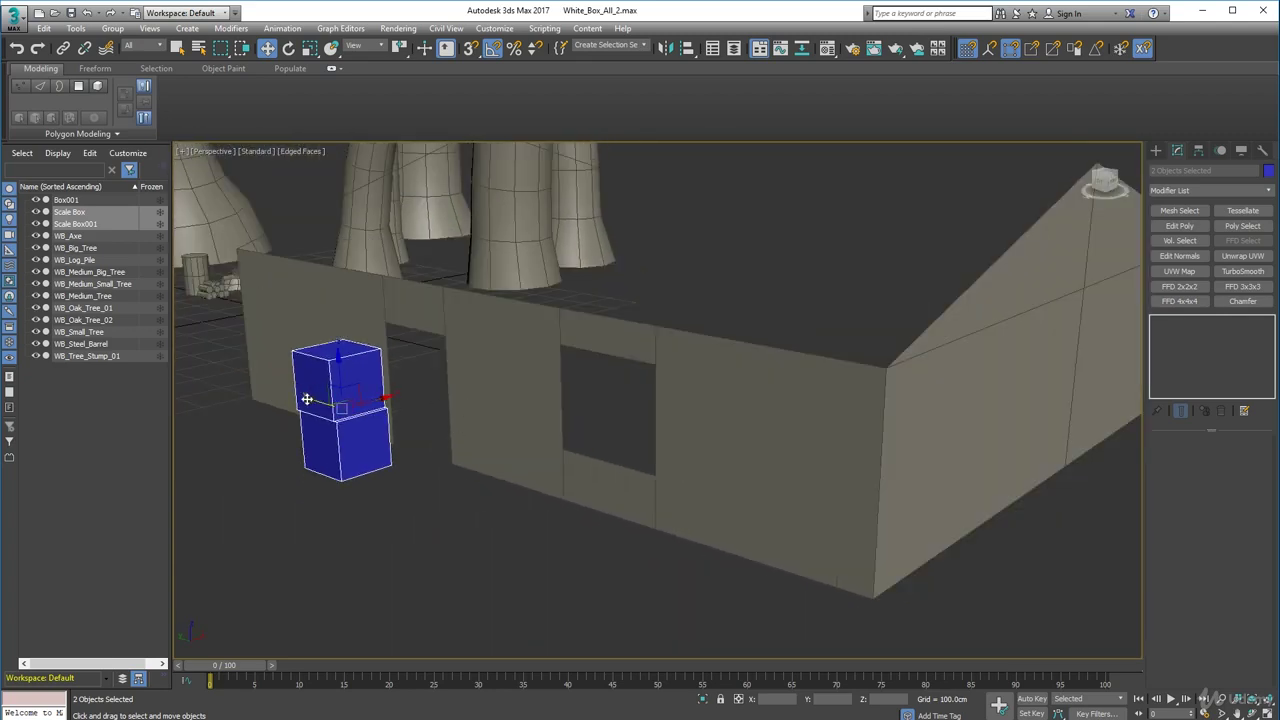
Move both scale boxes along the front wall and clear of the cabin, past its doorway-end corner.
drag(307, 399, 337, 420)
drag(417, 409, 358, 445)
drag(280, 423, 177, 381)
alt+middle_drag(354, 408, 717, 455)
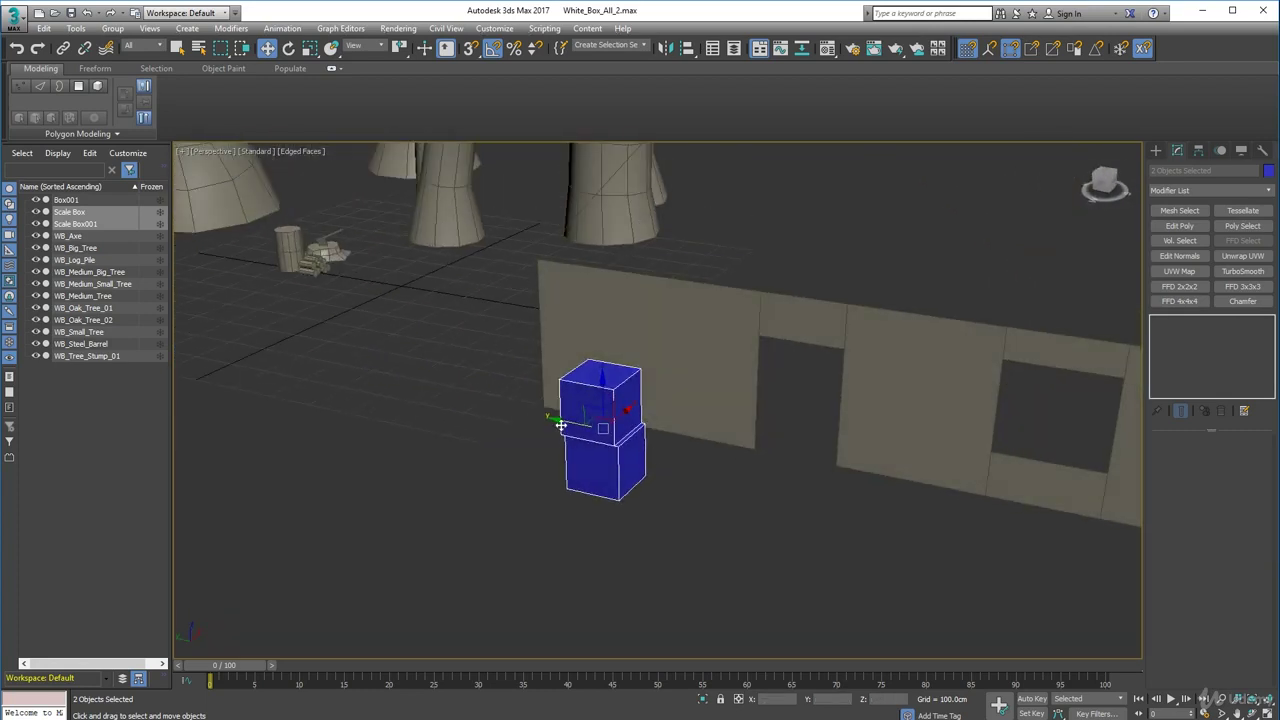
drag(561, 422, 380, 397)
alt+middle_drag(380, 397, 334, 446)
Clone the cabin mesh along Y as a single independent copy.
click(626, 385)
scroll(340, 448, down, 6)
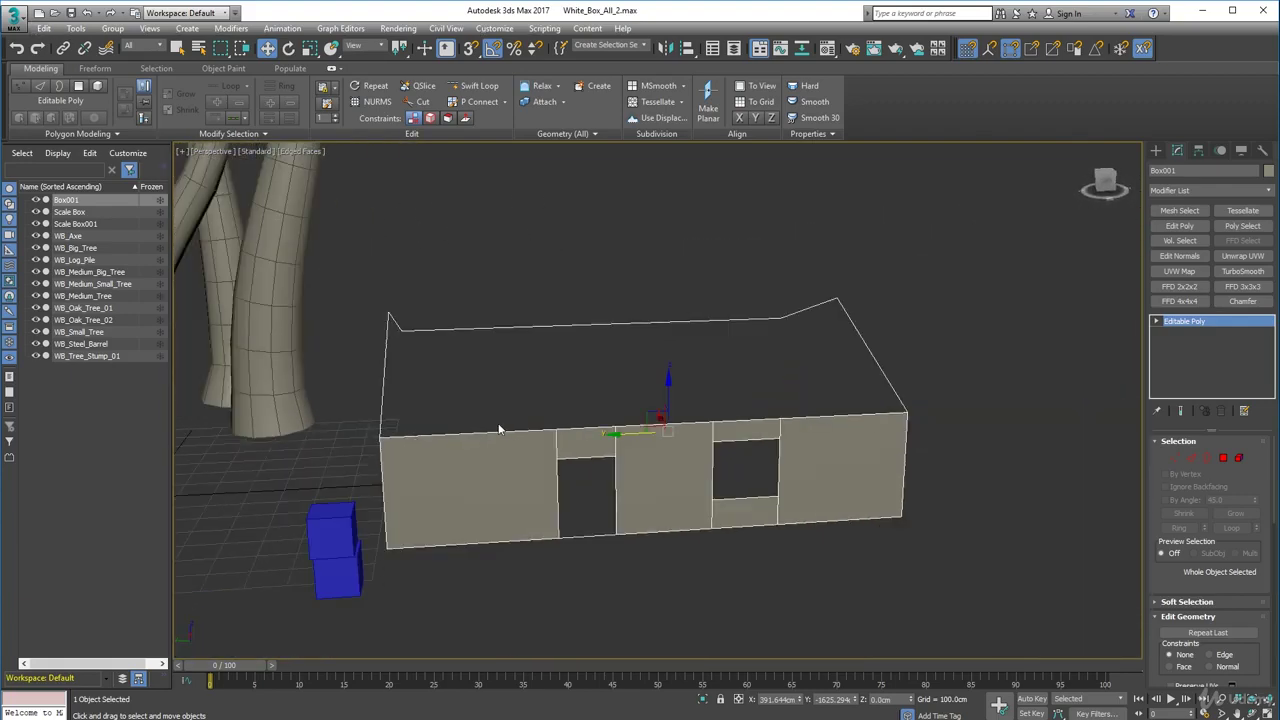
shift+drag(613, 434, 636, 434)
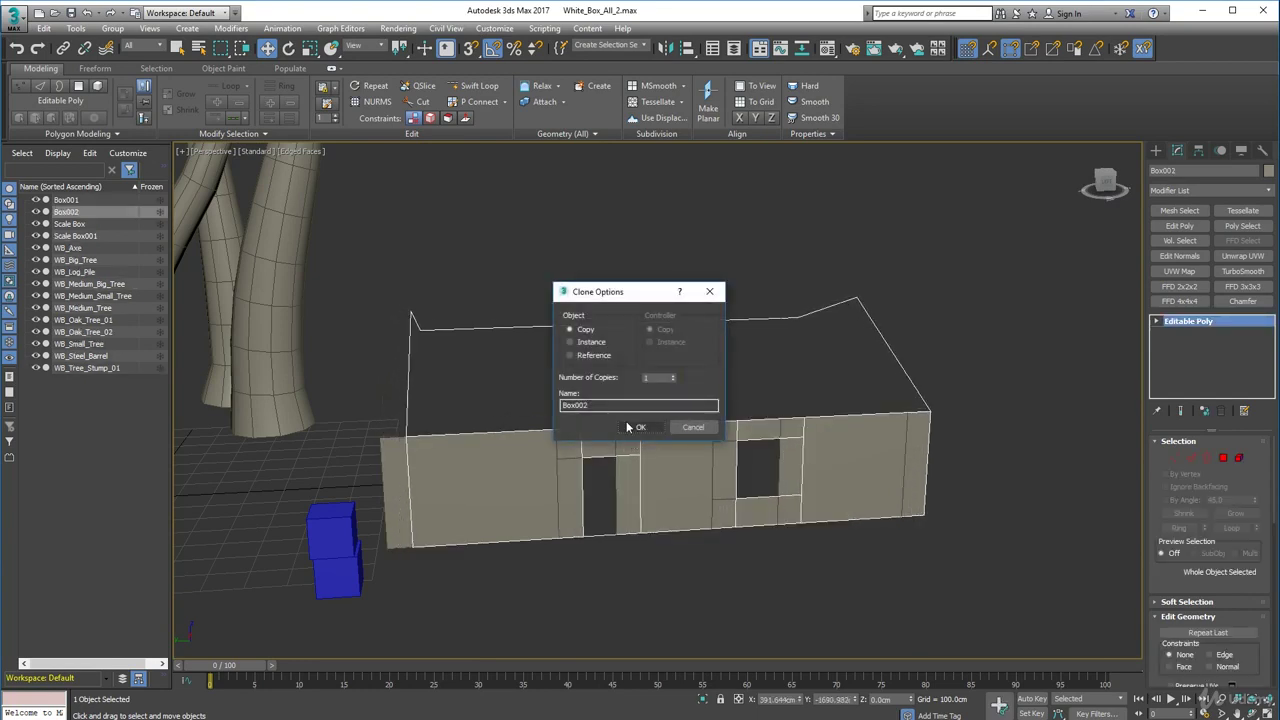
click(638, 427)
Scale the cabin copy uniformly to about 97.18% and align it to the original's pivot point on X, Y and Z.
click(309, 48)
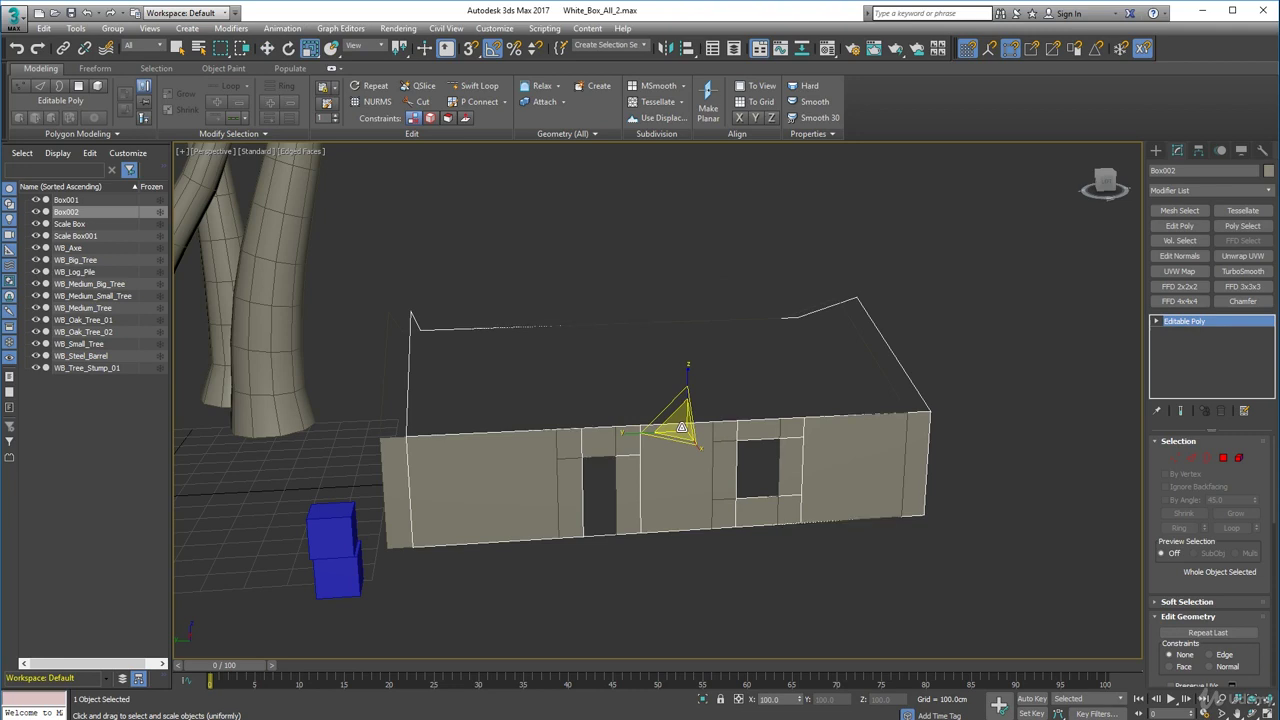
drag(681, 429, 681, 429)
alt+middle_drag(614, 371, 596, 387)
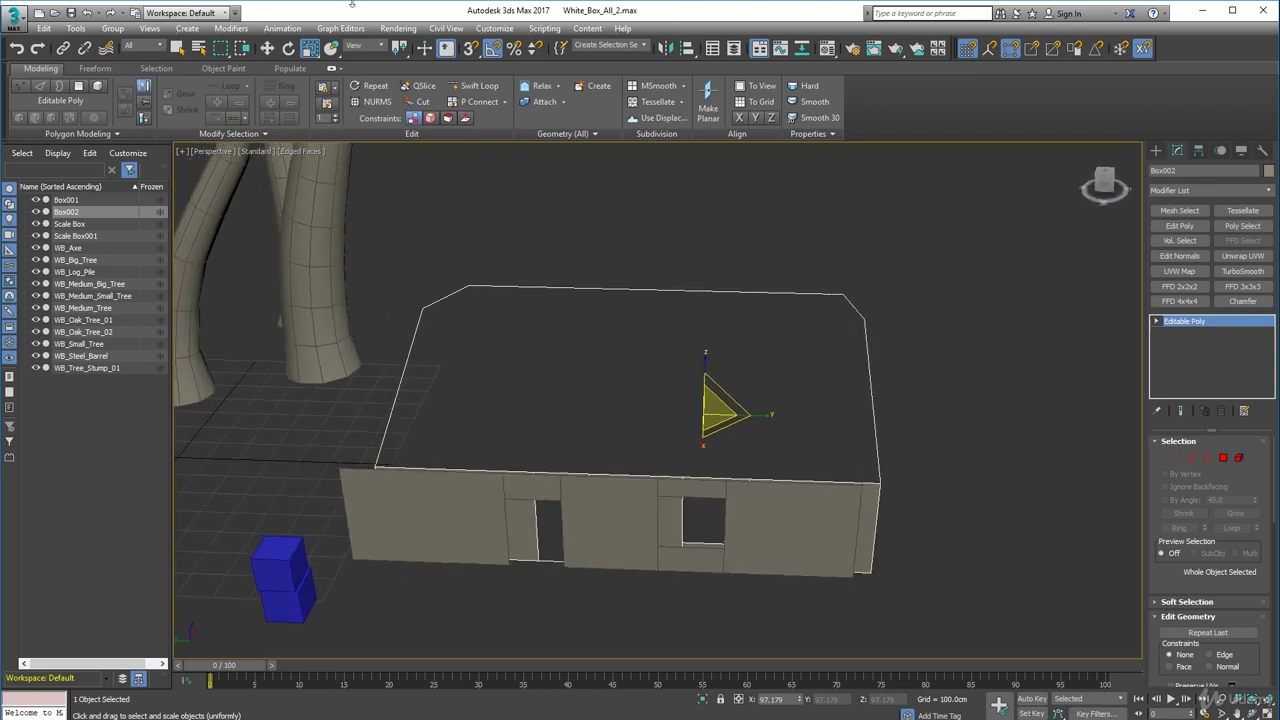
click(687, 48)
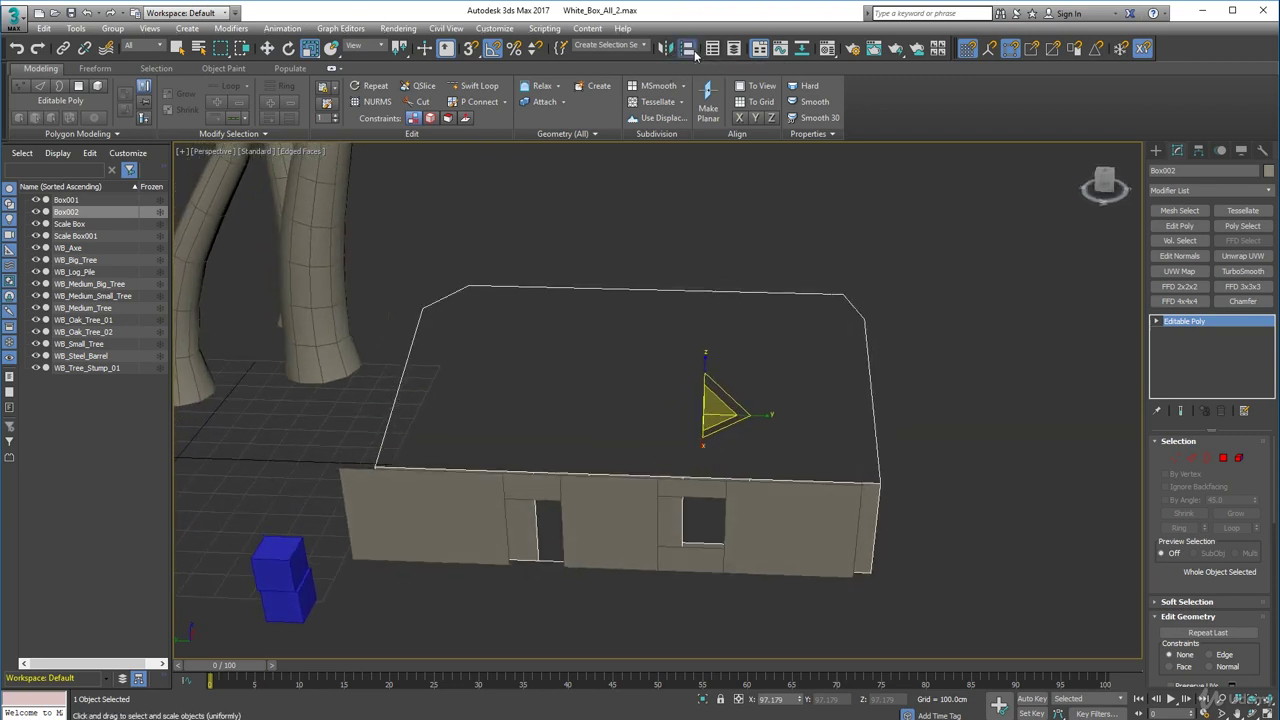
click(350, 475)
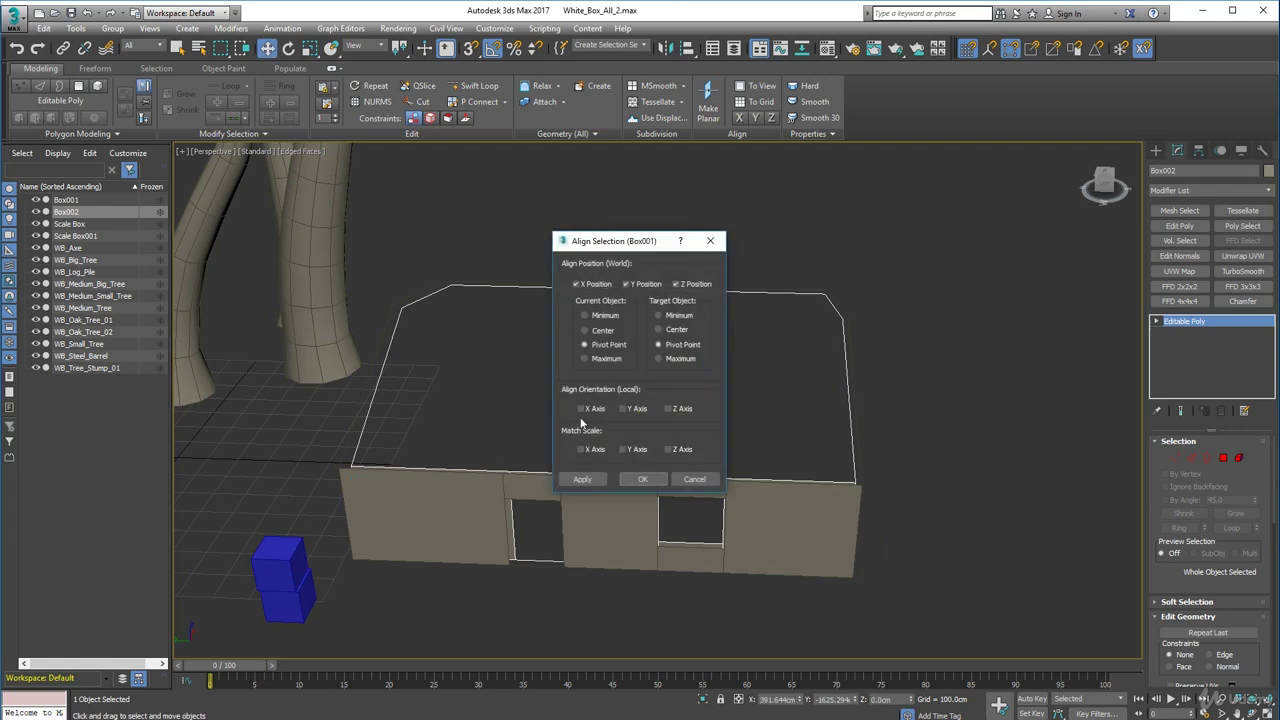
click(643, 479)
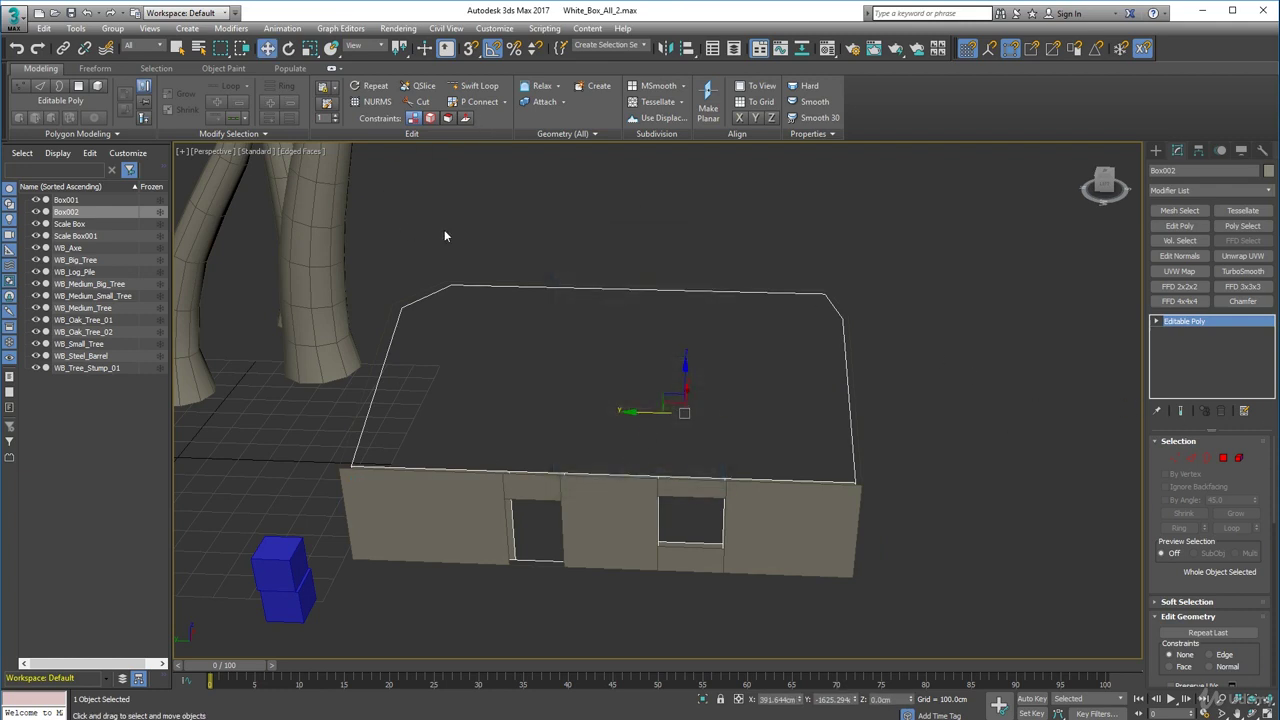
Flip all polygons of the smaller cabin copy to make its walls and floor face inward.
click(1223, 458)
drag(1066, 716, 1064, 714)
mouse_move(512, 508)
alt+middle_down()
mouse_move(666, 486)
mouse_move(811, 489)
mouse_move(506, 491)
alt+middle_up()
click(705, 119)
alt+middle_drag(690, 175, 751, 186)
click(1036, 278)
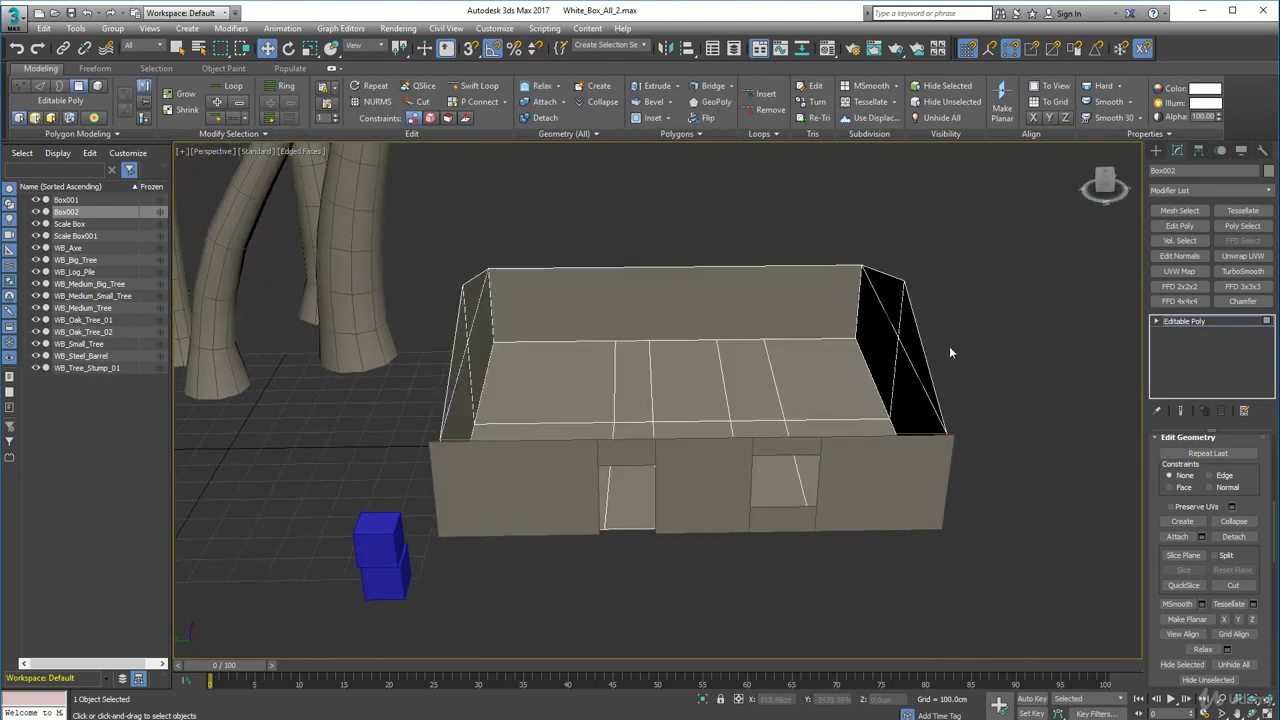
Examine the inner shell's floor and wall polygons through the doorway and window openings.
click(790, 356)
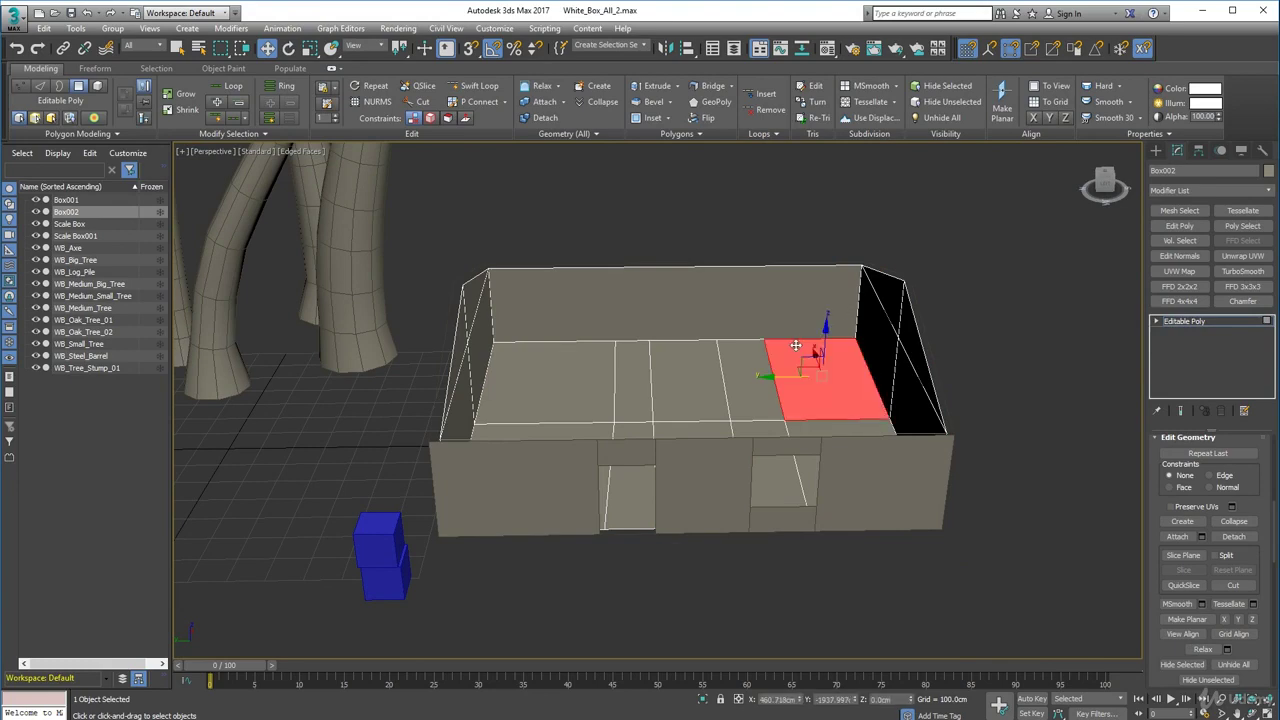
alt+middle_drag(674, 407, 671, 384)
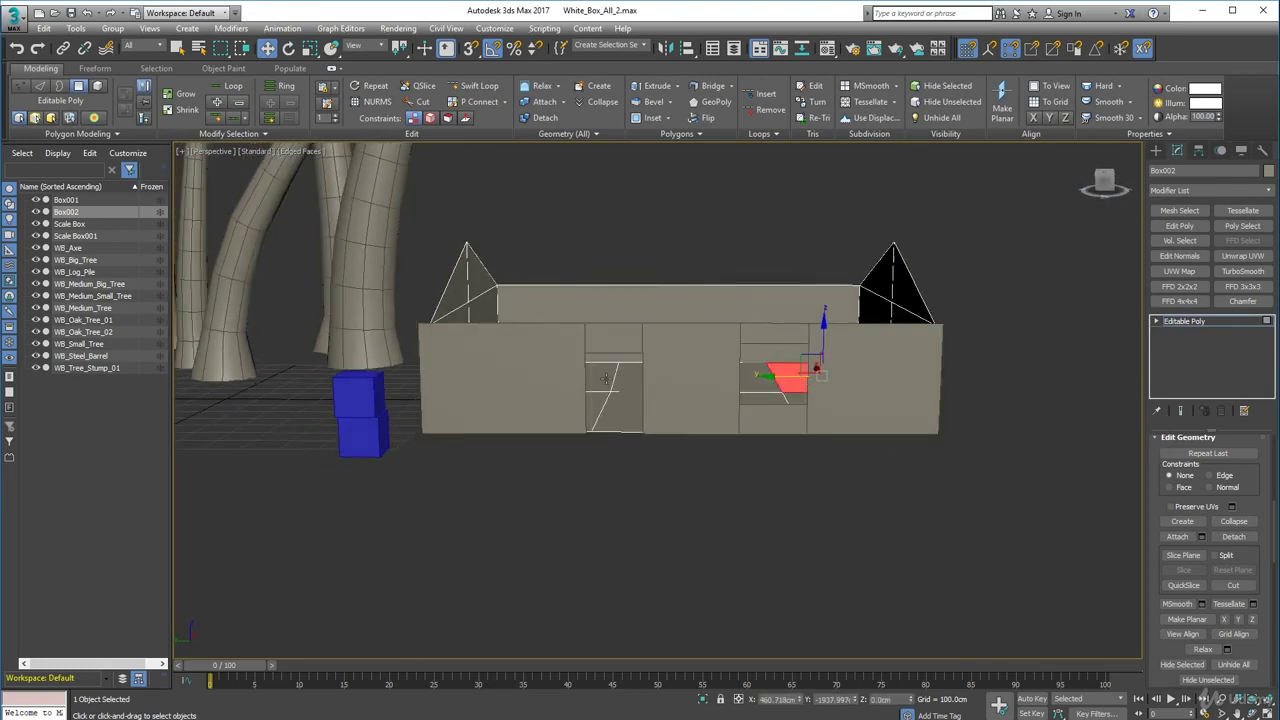
scroll(606, 377, up, 3)
click(595, 420)
alt+middle_drag(632, 429, 715, 387)
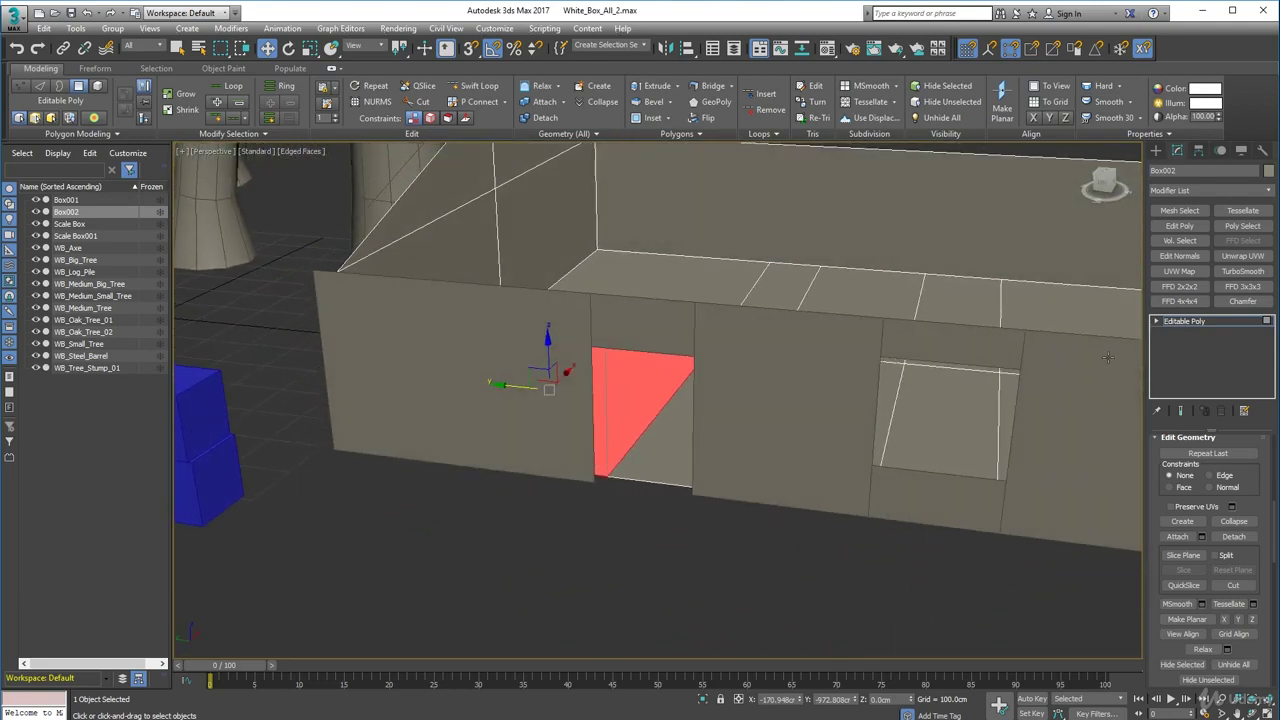
Move the inner shell's vertices on the doorway side farther from the window along Y, snapping them to the outer doorway edge.
click(1157, 151)
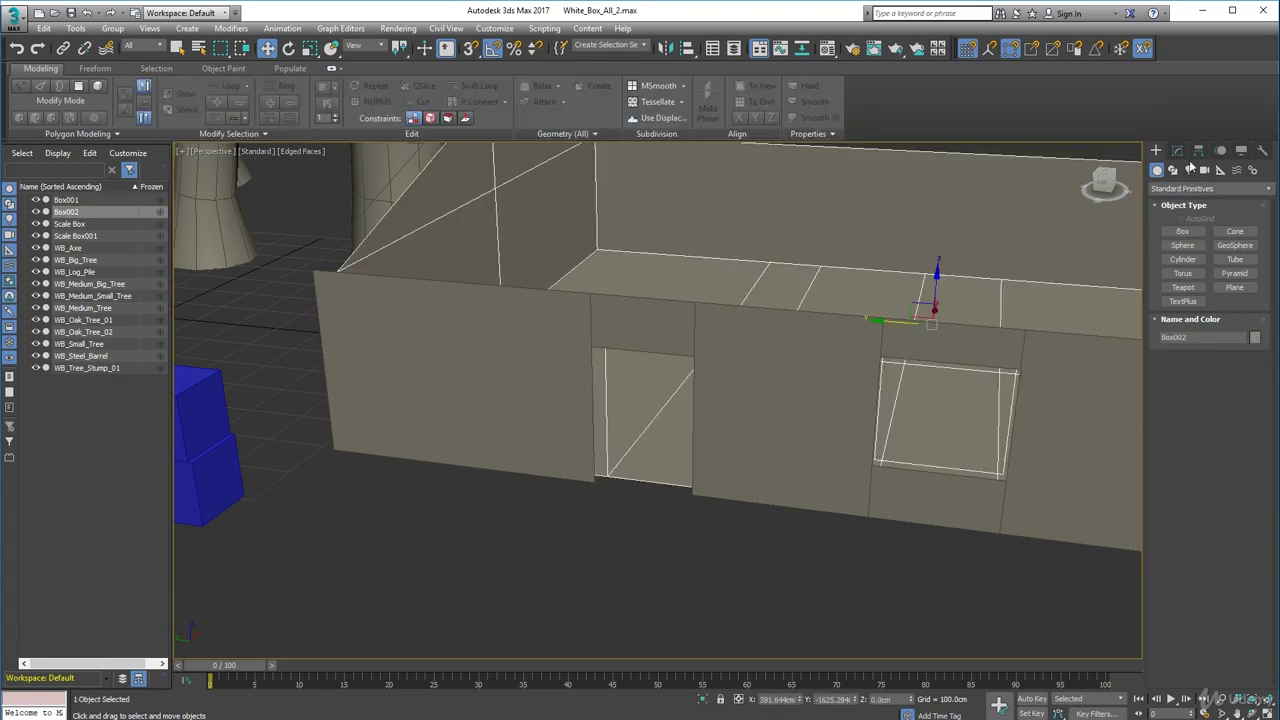
click(1177, 150)
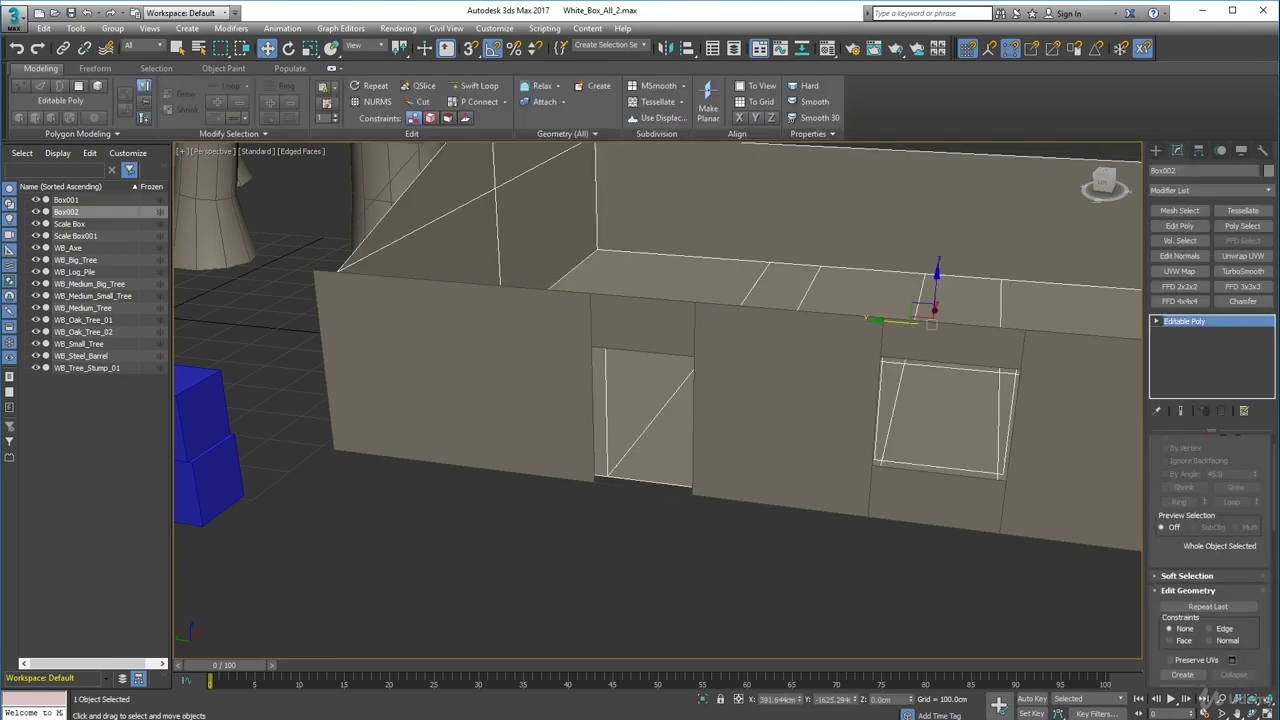
drag(1156, 459, 1212, 576)
click(1175, 456)
alt+middle_drag(760, 590, 708, 525)
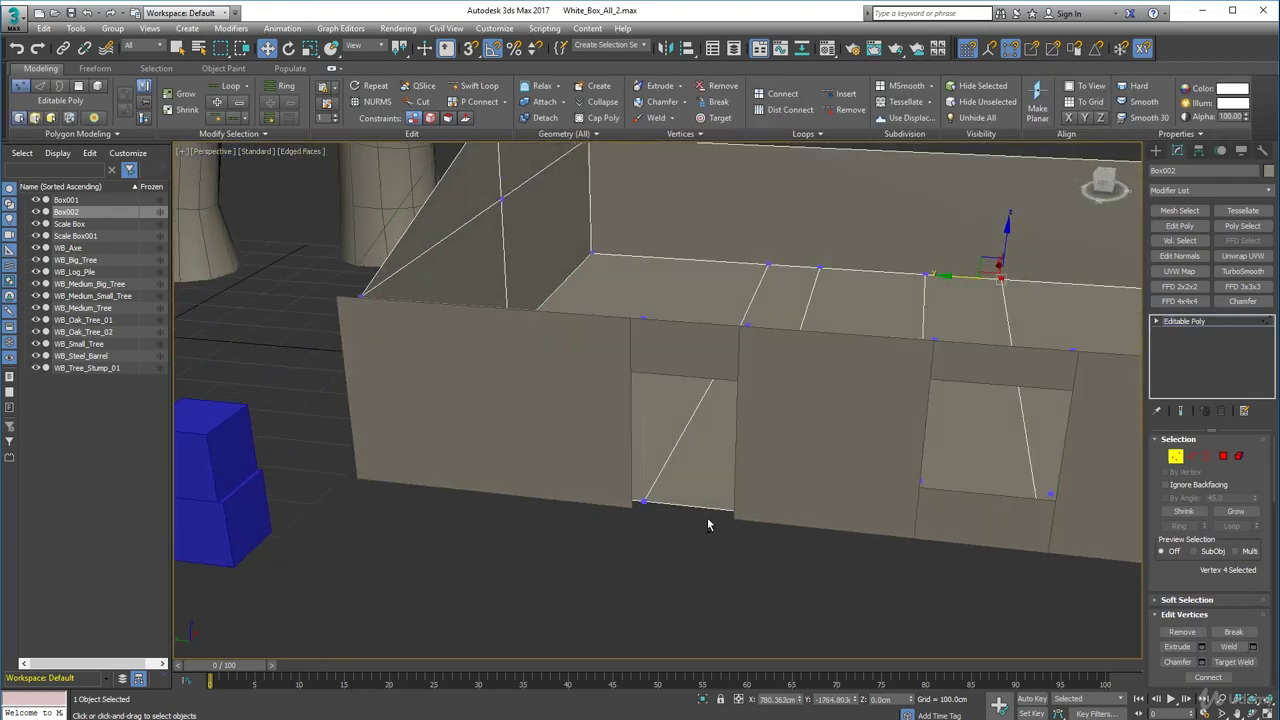
click(644, 501)
mouse_move(644, 501)
alt+middle_down()
mouse_move(629, 514)
mouse_move(640, 505)
alt+middle_up()
alt+middle_drag(632, 420, 538, 363)
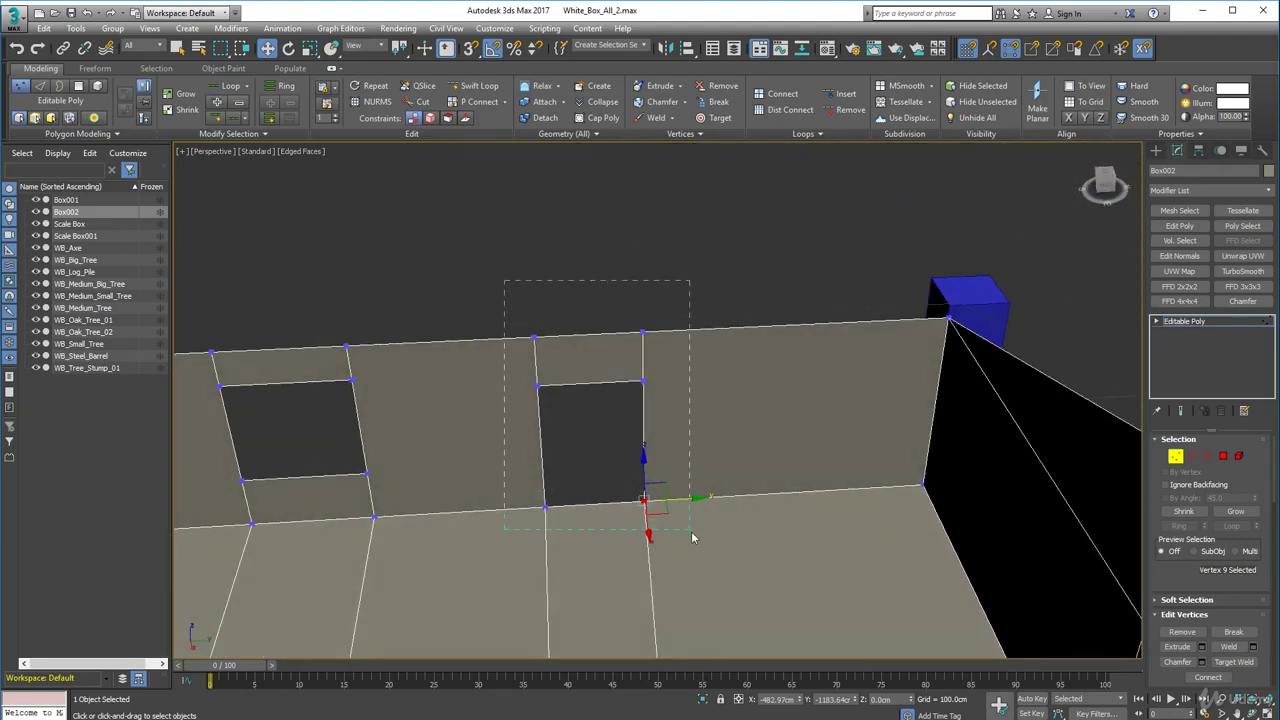
drag(692, 537, 690, 532)
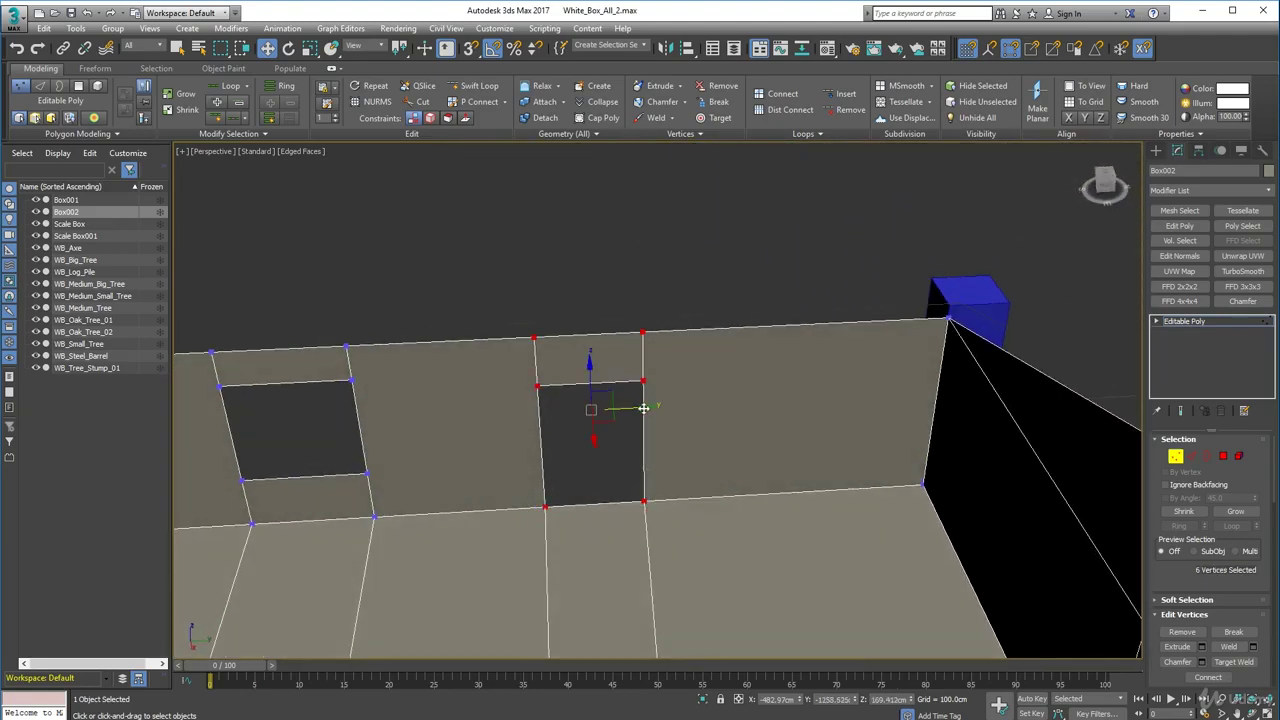
drag(676, 459, 678, 462)
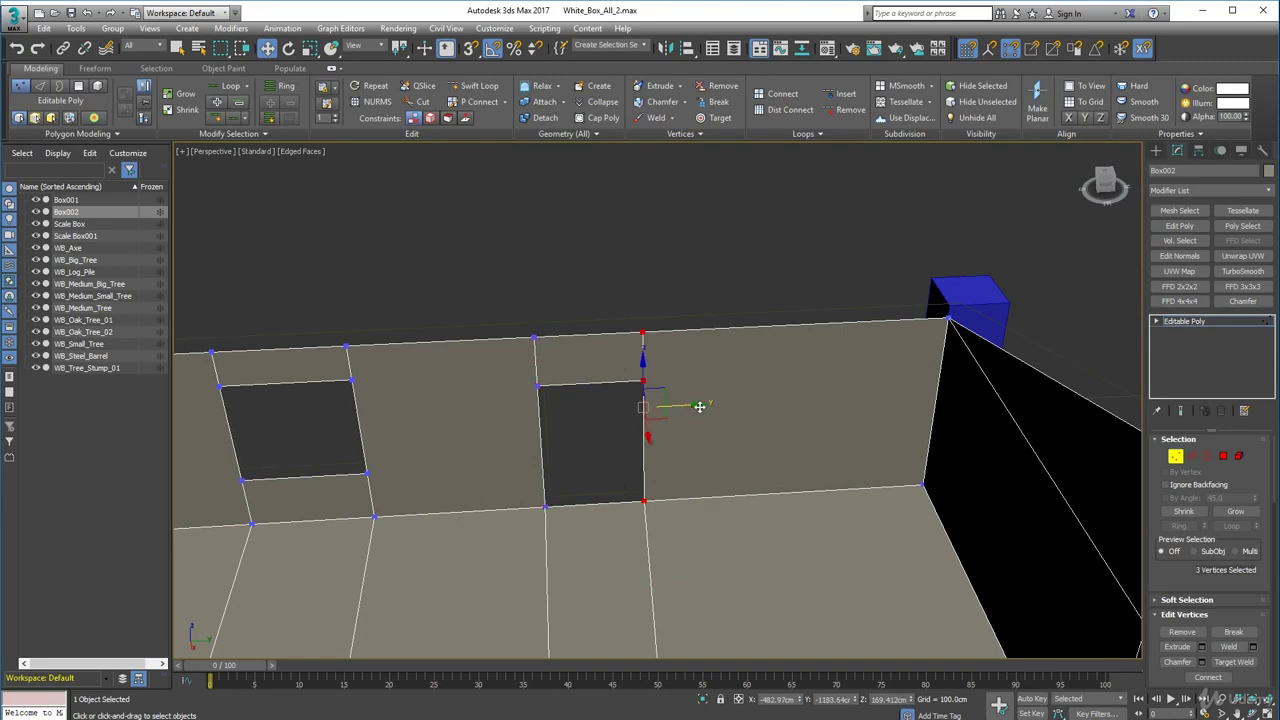
drag(699, 406, 712, 418)
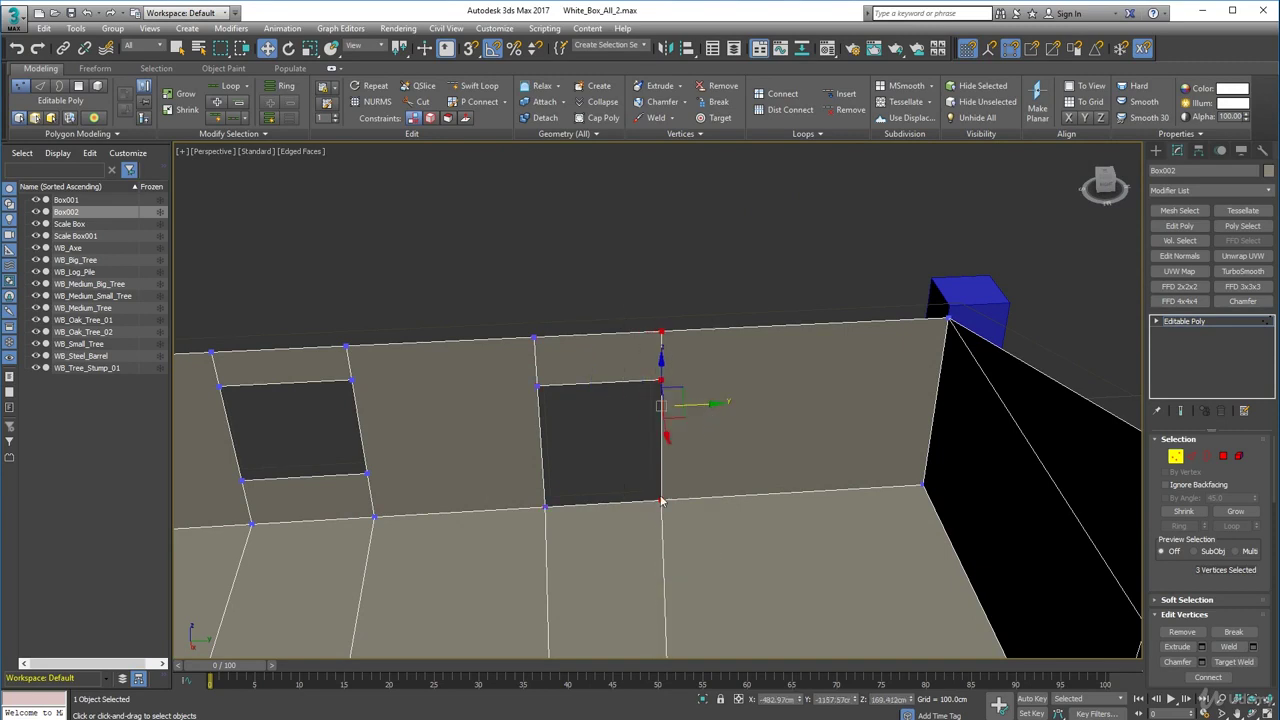
key(s)
drag(661, 500, 652, 500)
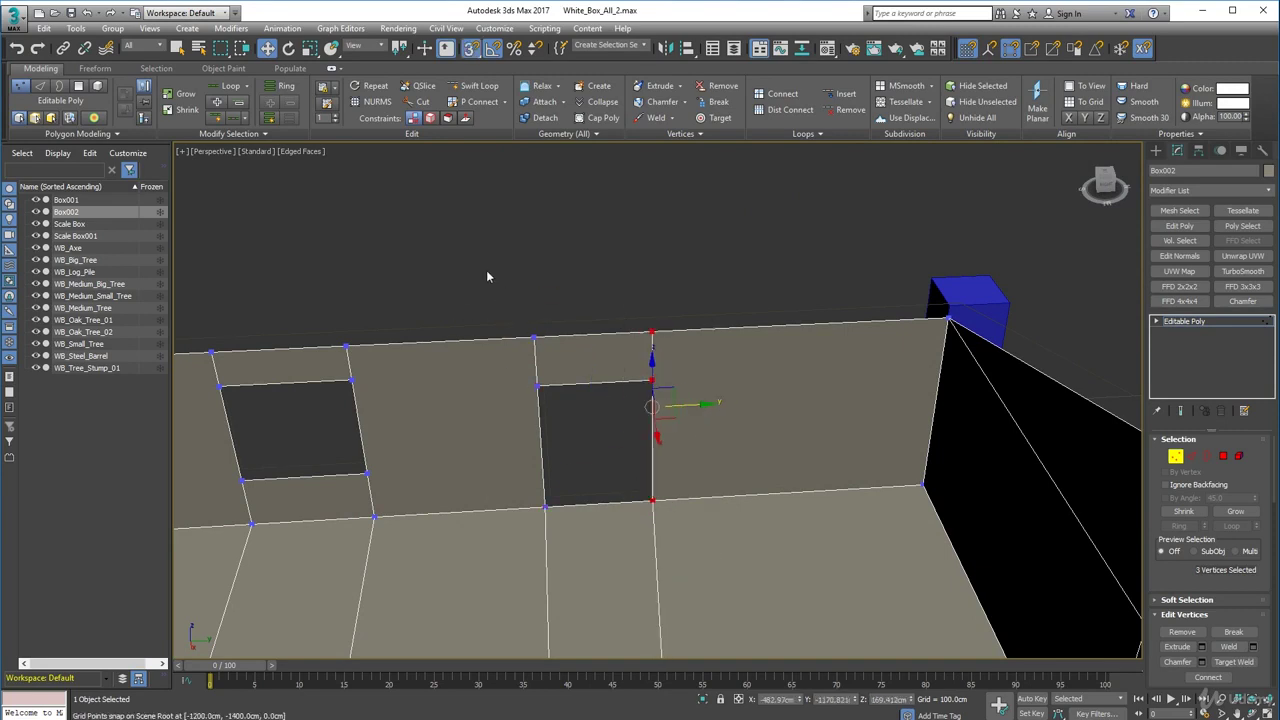
Snap the vertices on the inner doorway's window-facing side and along the window's vertical sides to the outer openings along Y.
drag(564, 560, 565, 561)
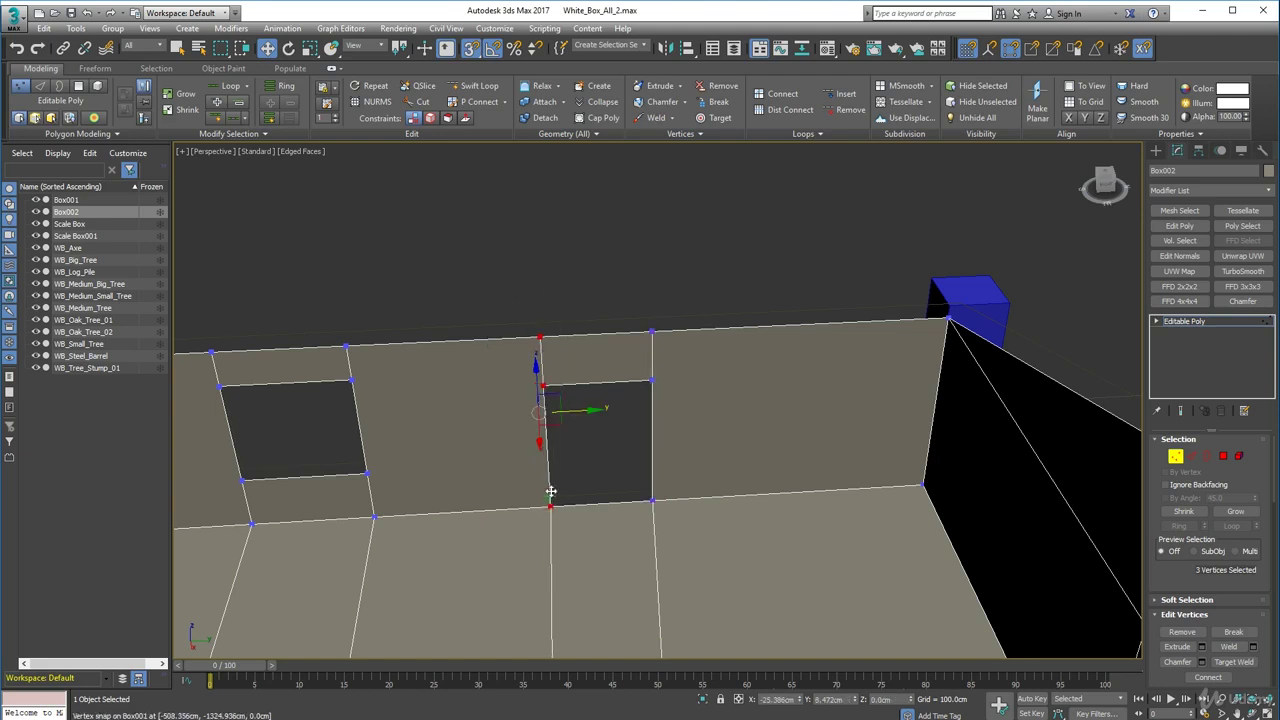
middle_drag(459, 515, 714, 517)
drag(650, 408, 694, 557)
drag(636, 472, 654, 472)
key(ctrl+z)
drag(449, 280, 553, 577)
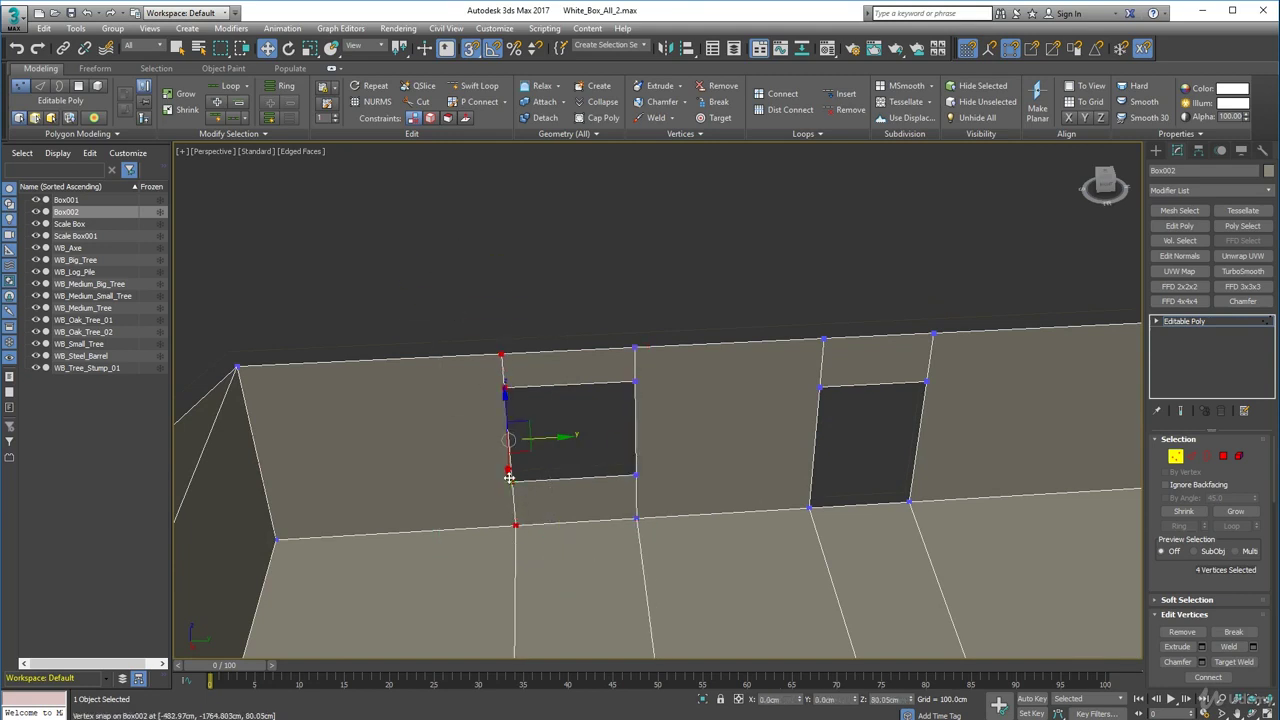
Compare the inner and outer doorway edges from outside and below, selecting each shell in turn.
middle_drag(516, 524, 771, 413)
alt+middle_drag(634, 332, 629, 286)
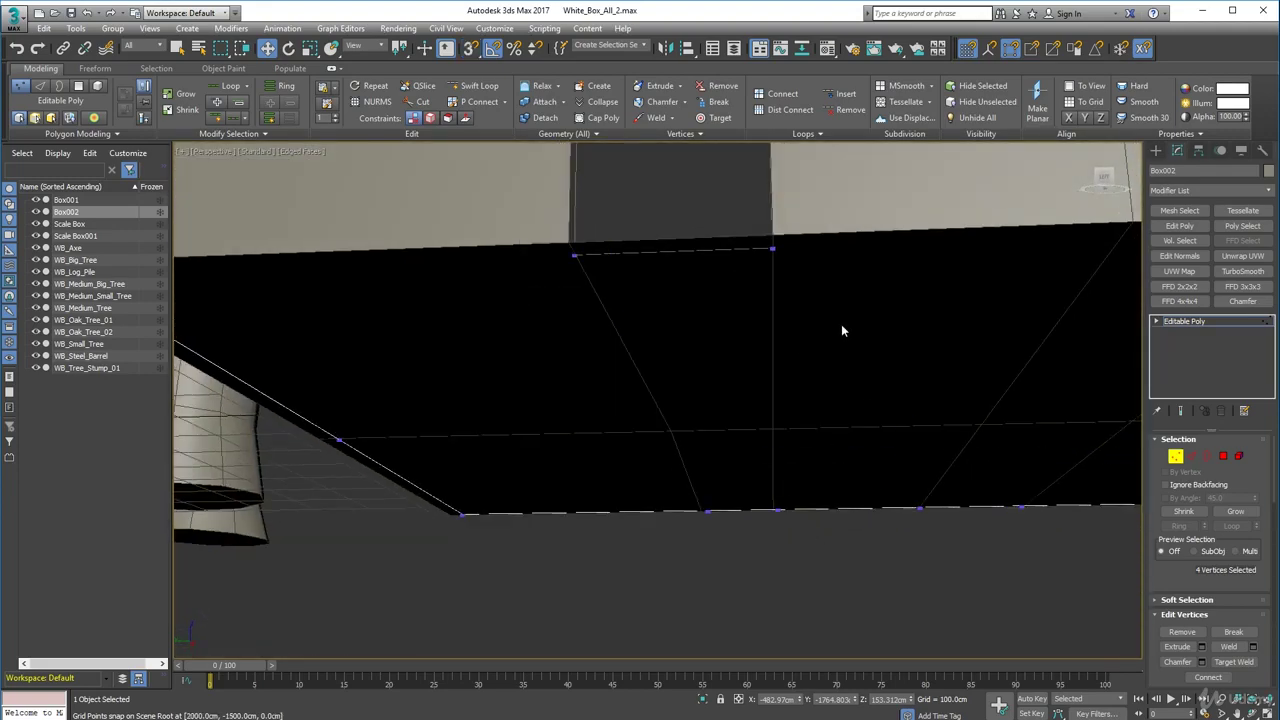
middle_drag(813, 310, 817, 443)
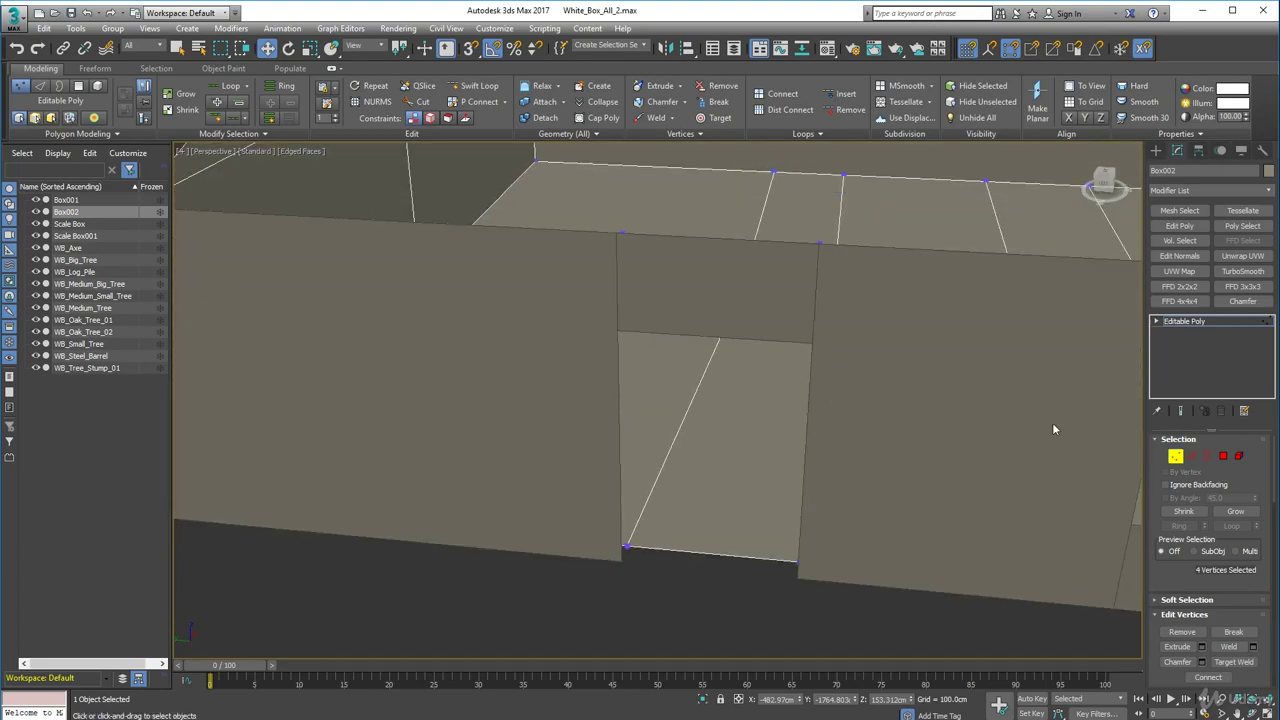
click(1176, 456)
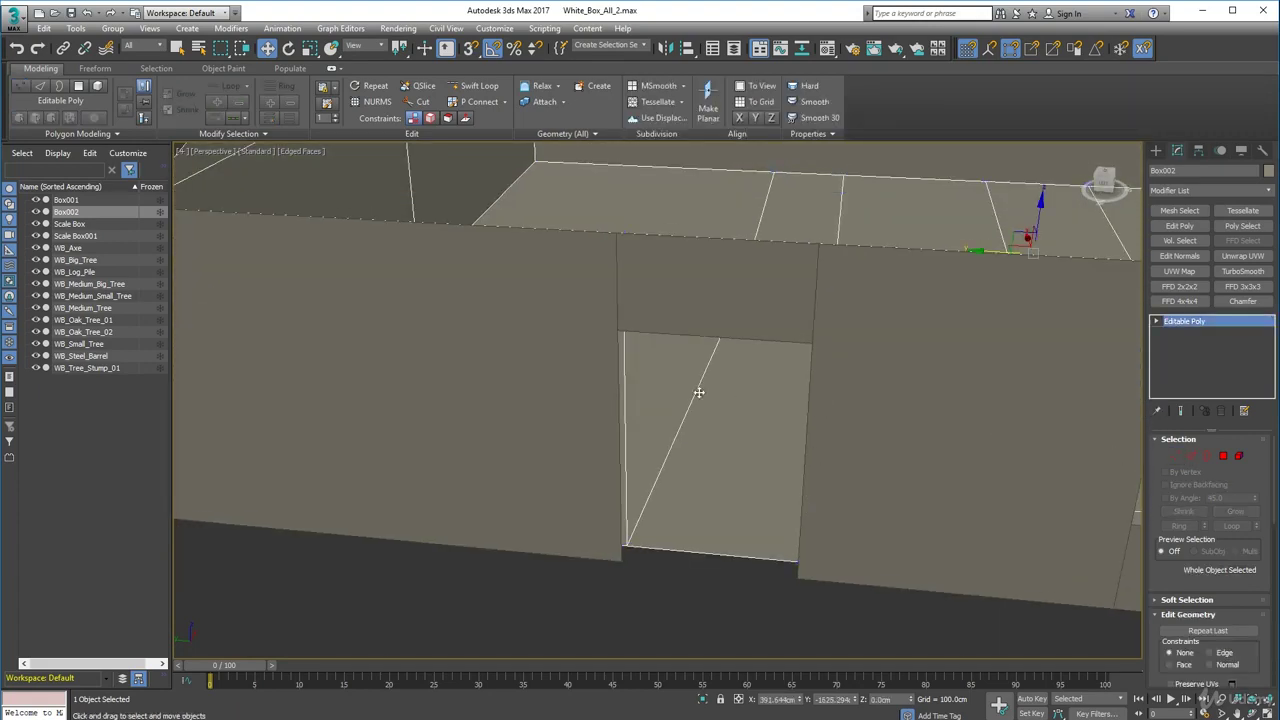
click(537, 362)
mouse_move(634, 506)
middle_down()
mouse_move(643, 457)
mouse_move(643, 514)
middle_up()
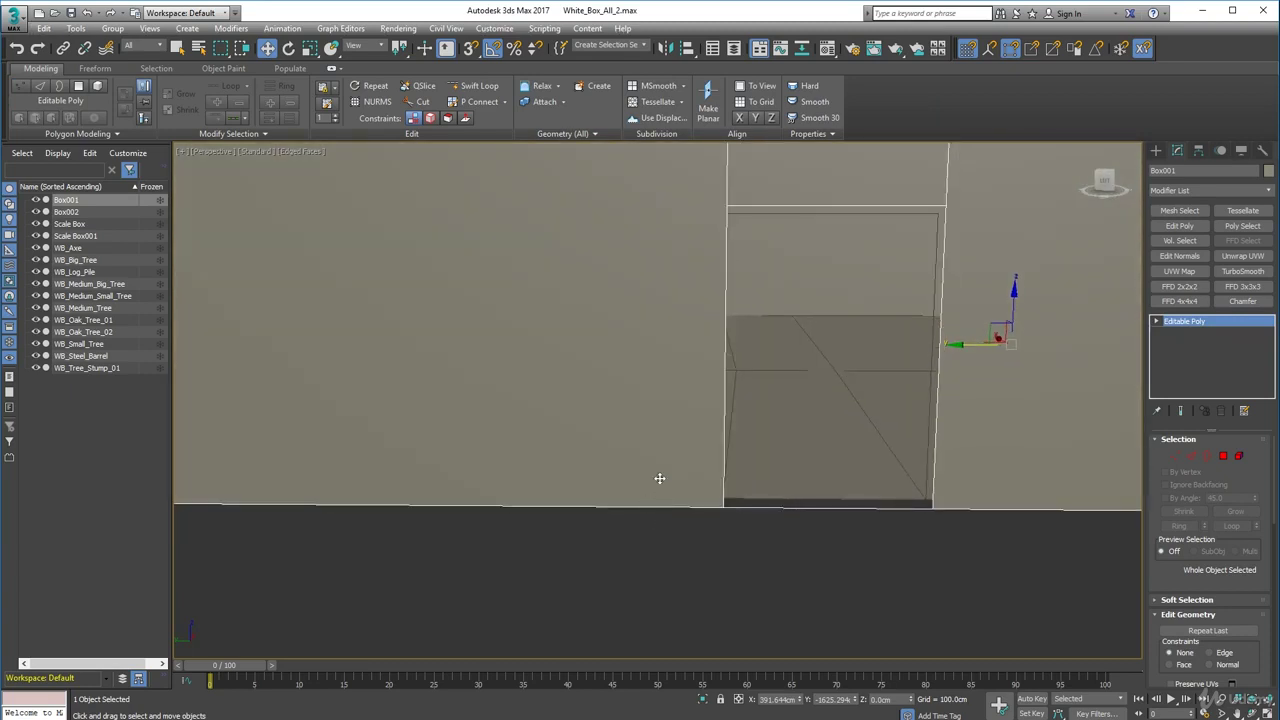
alt+middle_drag(850, 425, 709, 519)
click(709, 519)
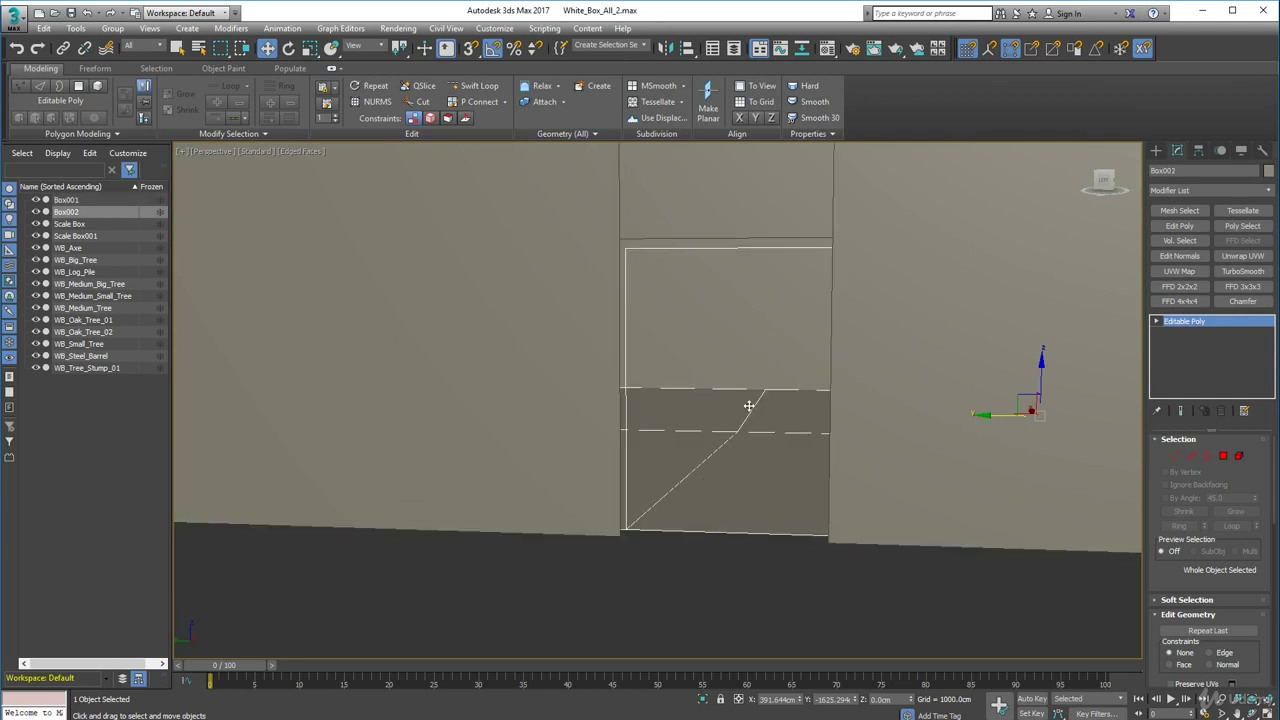
middle_drag(749, 403, 761, 446)
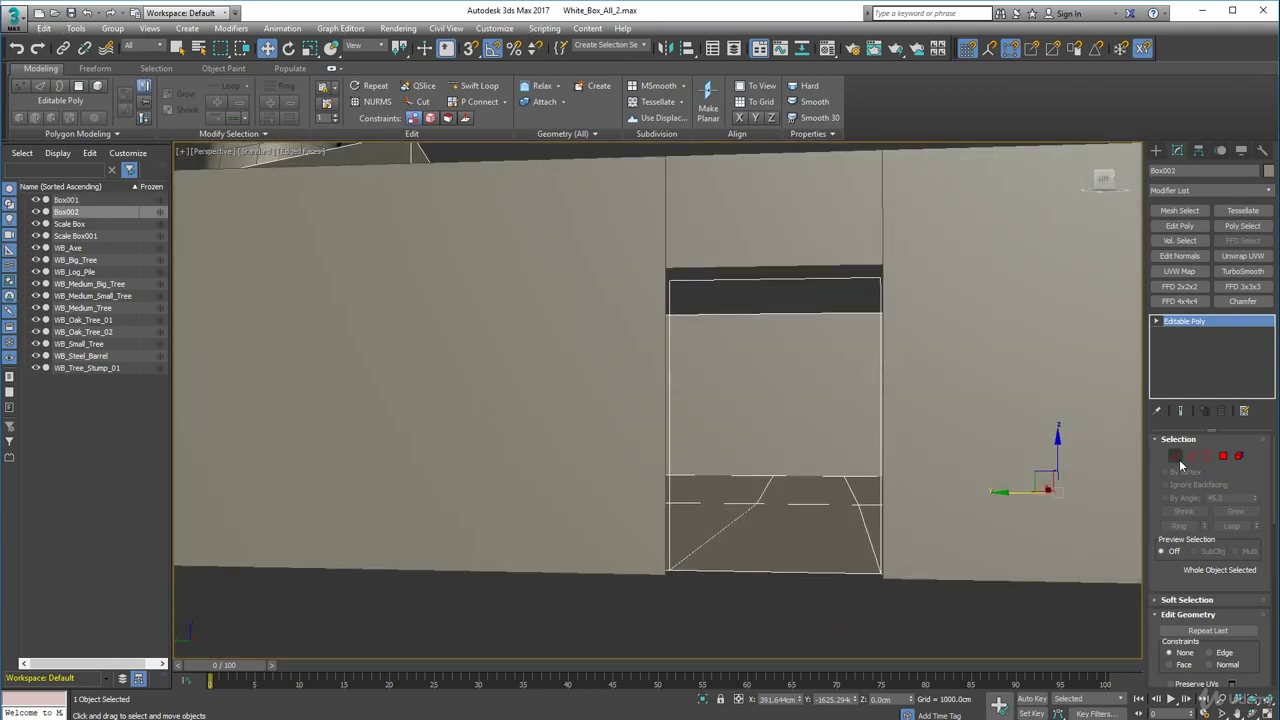
Raise the inner doorway's two top vertices along Z and snap them to the outer doorway's top edge at 221.001 cm.
click(1175, 456)
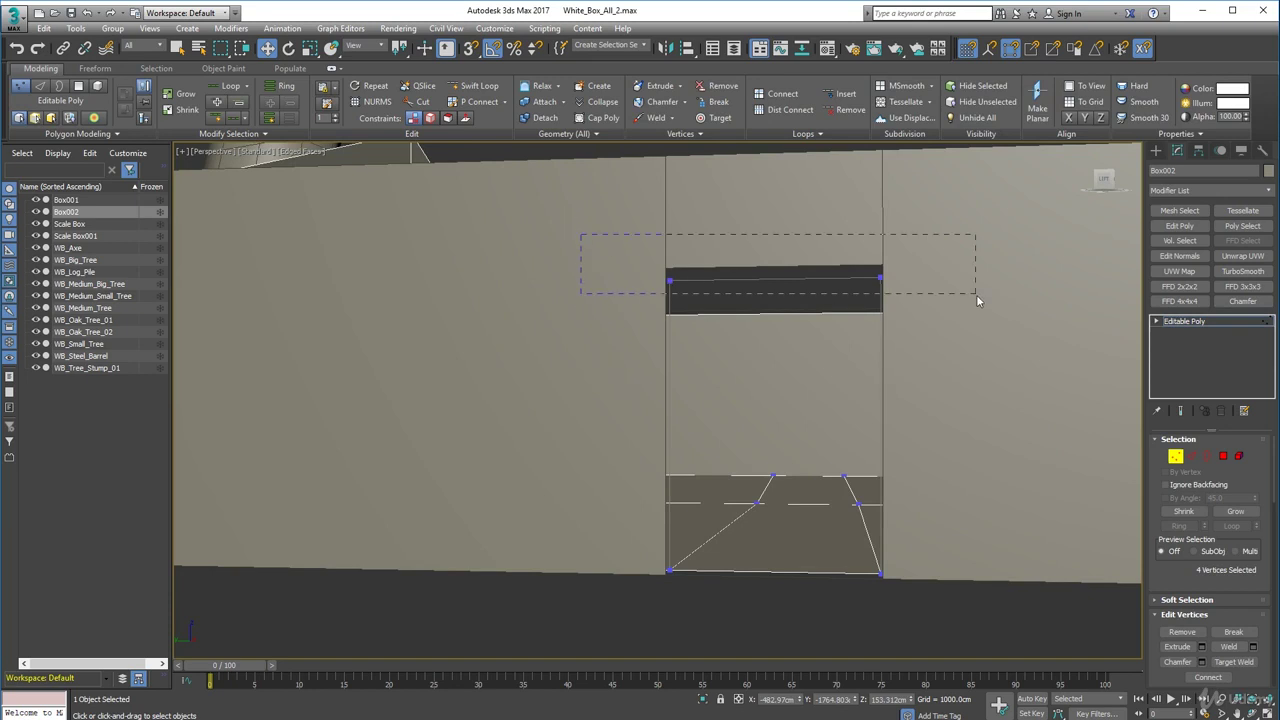
drag(978, 304, 978, 304)
drag(775, 234, 783, 243)
key(s)
drag(880, 287, 875, 271)
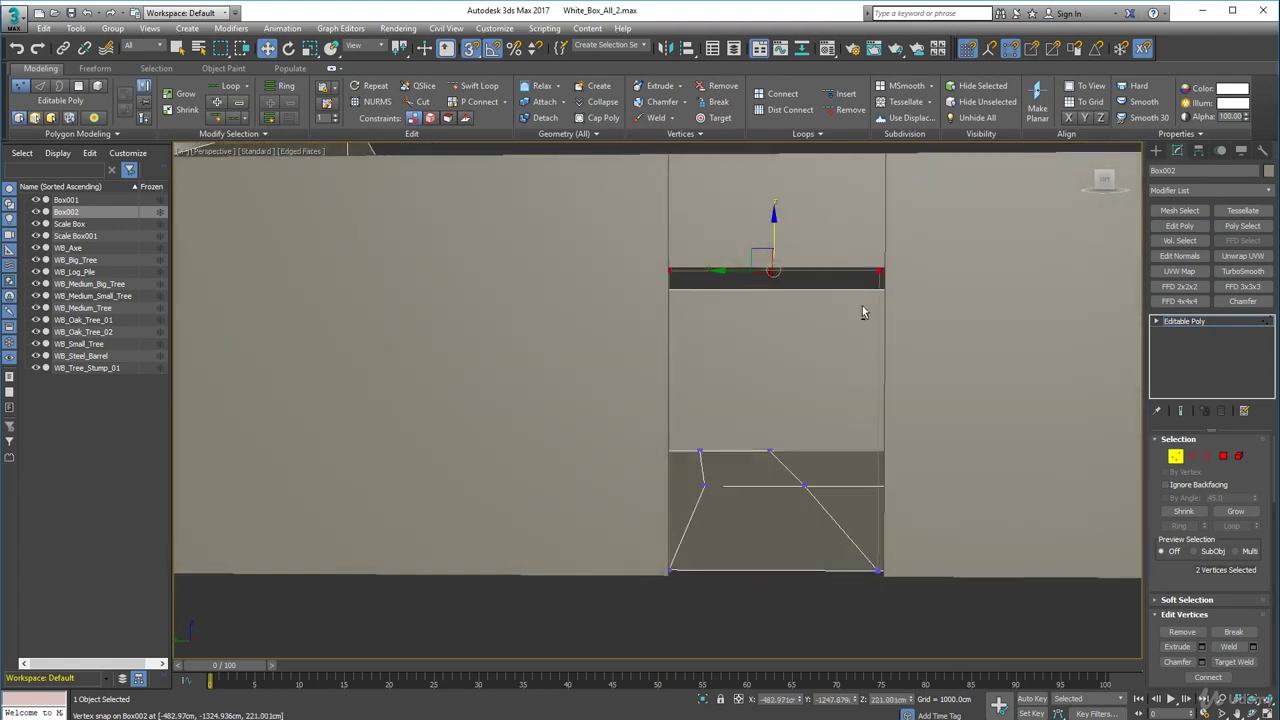
Snap the inner window's top vertices to the outer window's top at Z 246.691 cm and its bottom vertices to 82.373 cm.
alt+middle_drag(866, 312, 849, 344)
scroll(842, 345, down, 5)
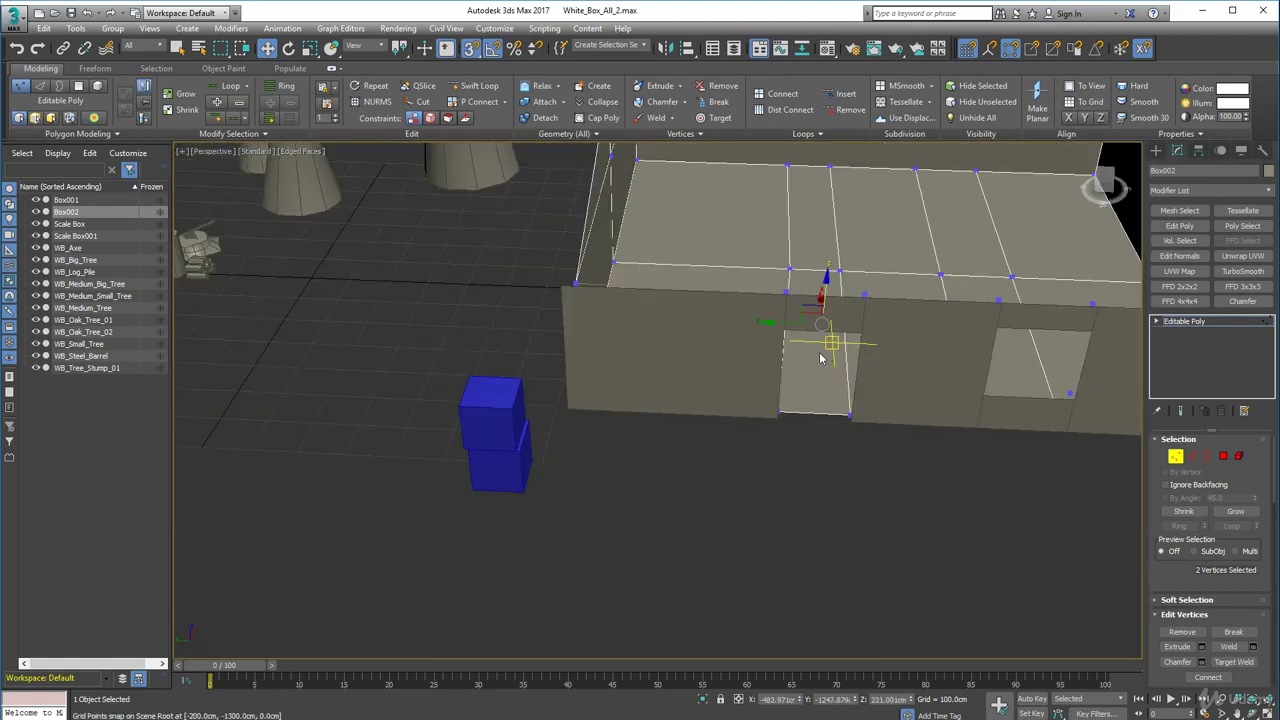
middle_drag(1028, 298, 749, 237)
scroll(728, 268, up, 6)
scroll(654, 266, down, 3)
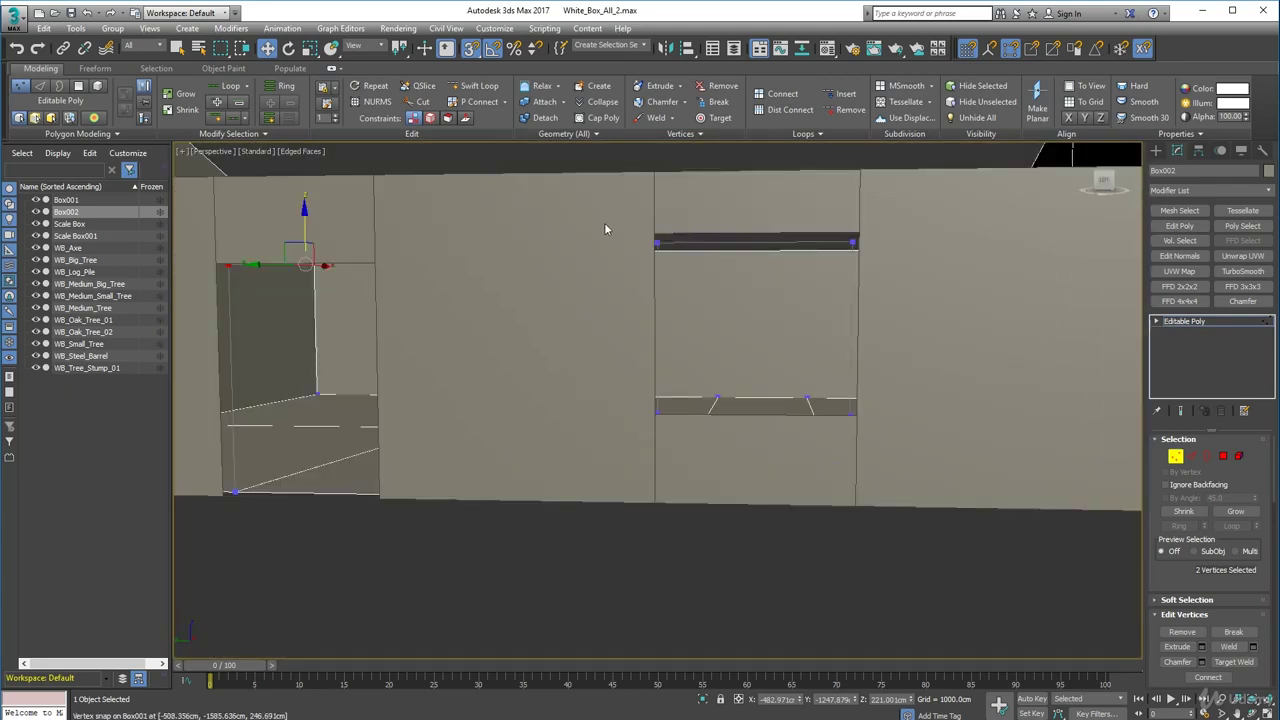
drag(880, 257, 860, 240)
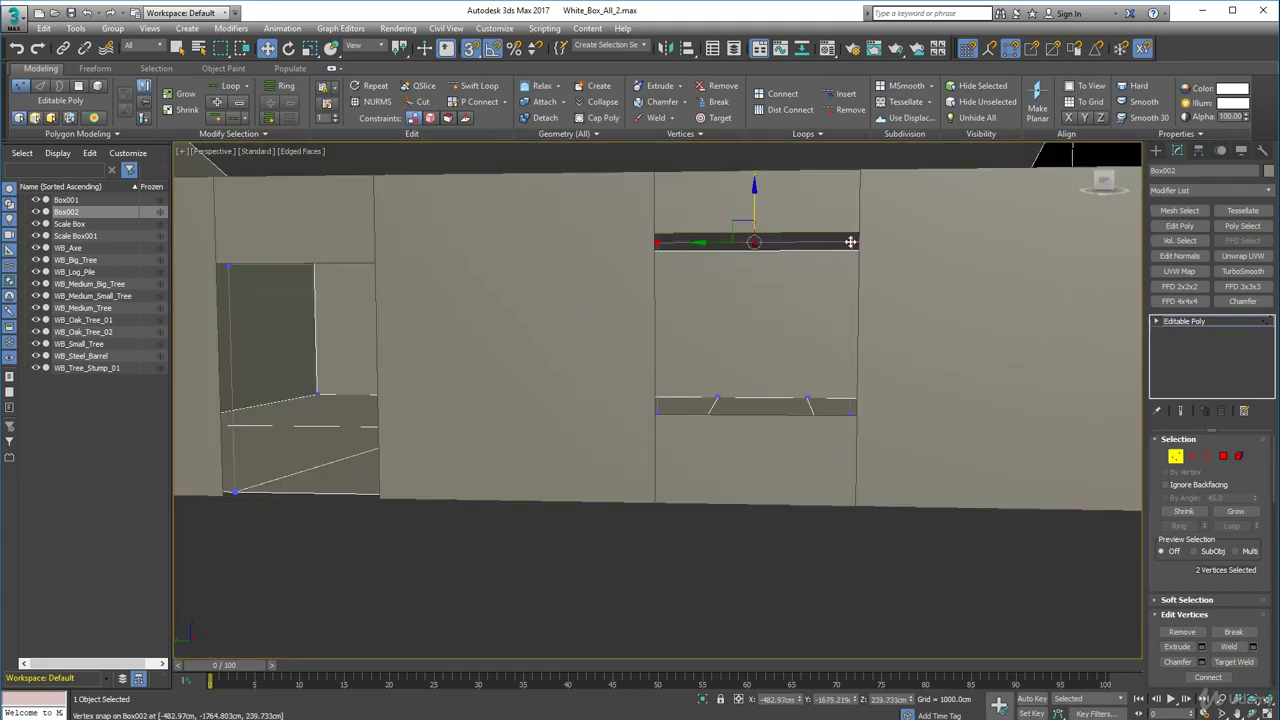
click(632, 409)
alt+middle_drag(635, 410, 626, 450)
drag(579, 533, 726, 596)
drag(845, 611, 807, 584)
alt+middle_drag(807, 584, 812, 530)
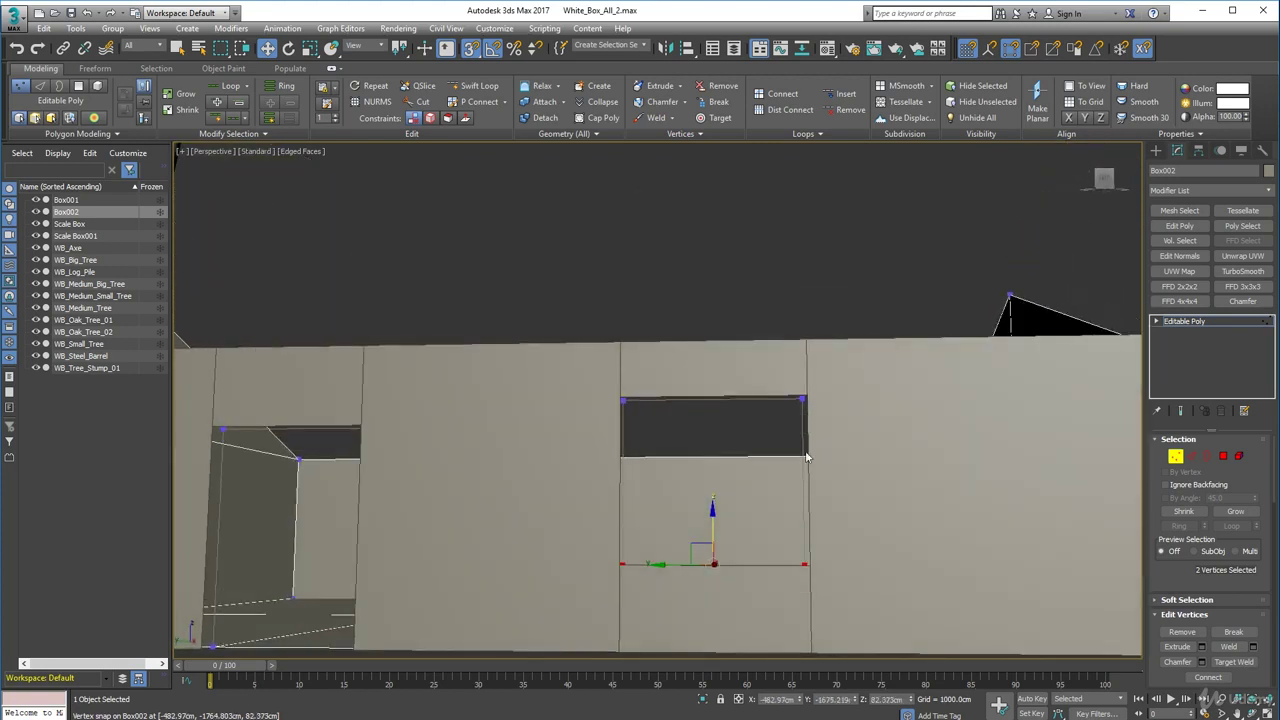
Snap the inner window's two corner vertices farthest from the doorway to the outer window edge along Y, and select the opposite two.
click(802, 399)
ctrl+click(802, 564)
drag(748, 483, 810, 392)
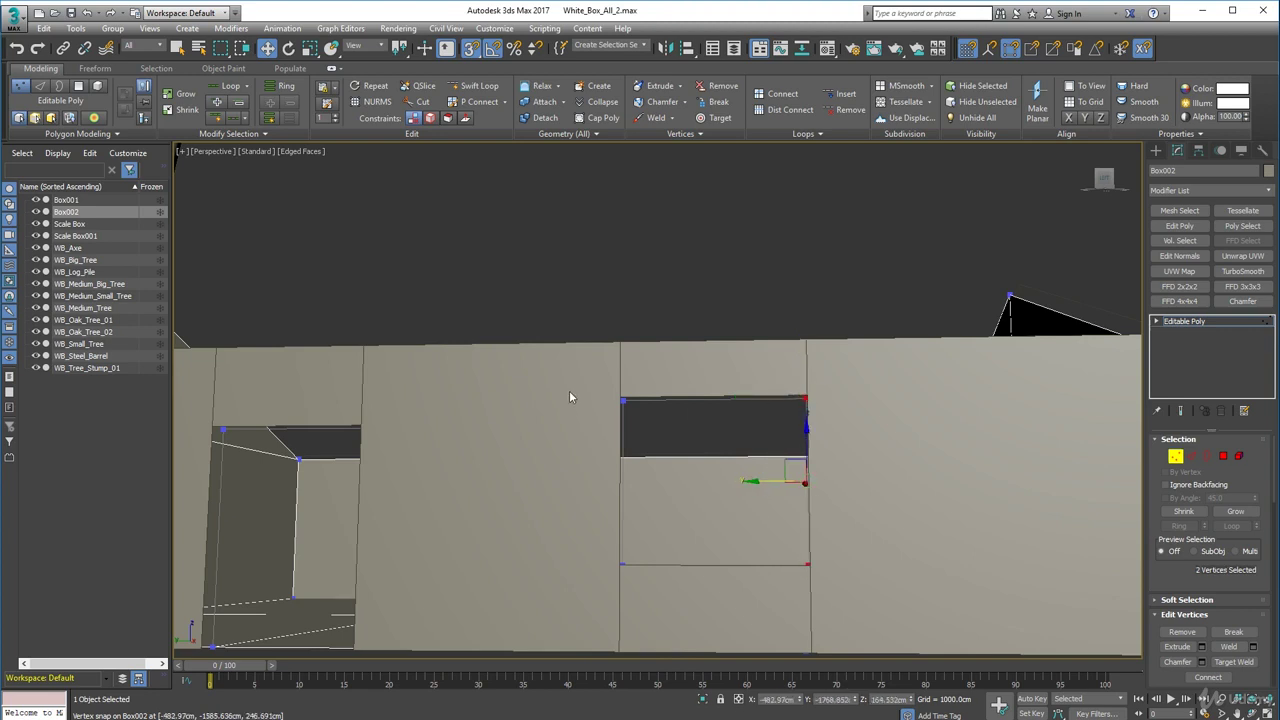
click(621, 401)
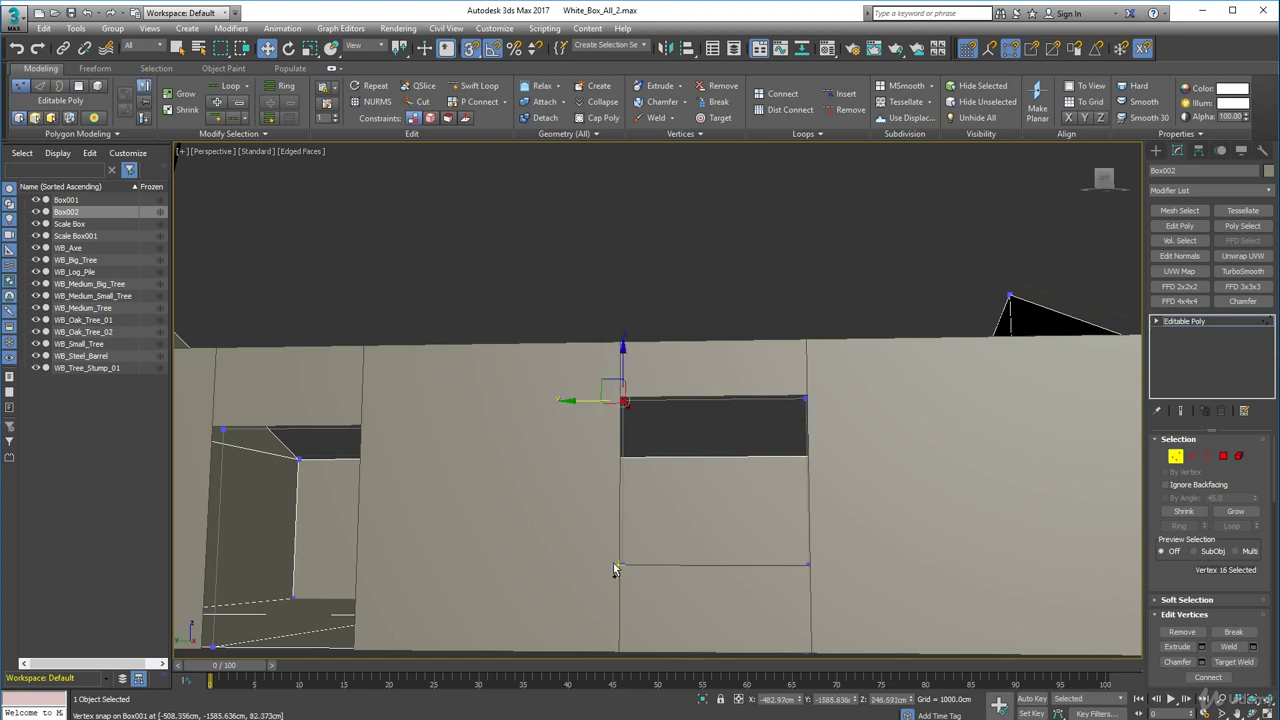
ctrl+click(622, 565)
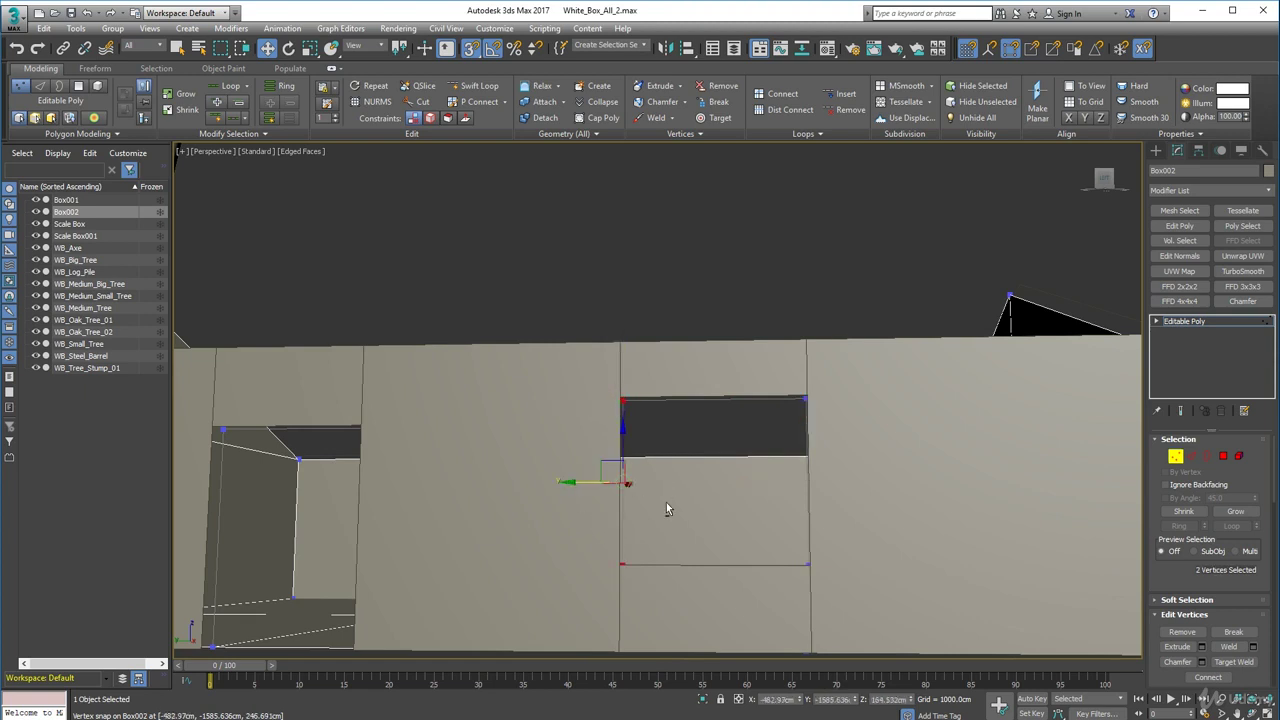
Leave vertex editing and examine from several angles how the inner shell's openings line up with the outer walls.
scroll(664, 507, down, 3)
alt+middle_drag(664, 507, 674, 517)
alt+middle_drag(593, 491, 690, 499)
middle_drag(690, 499, 946, 331)
middle_drag(324, 394, 343, 483)
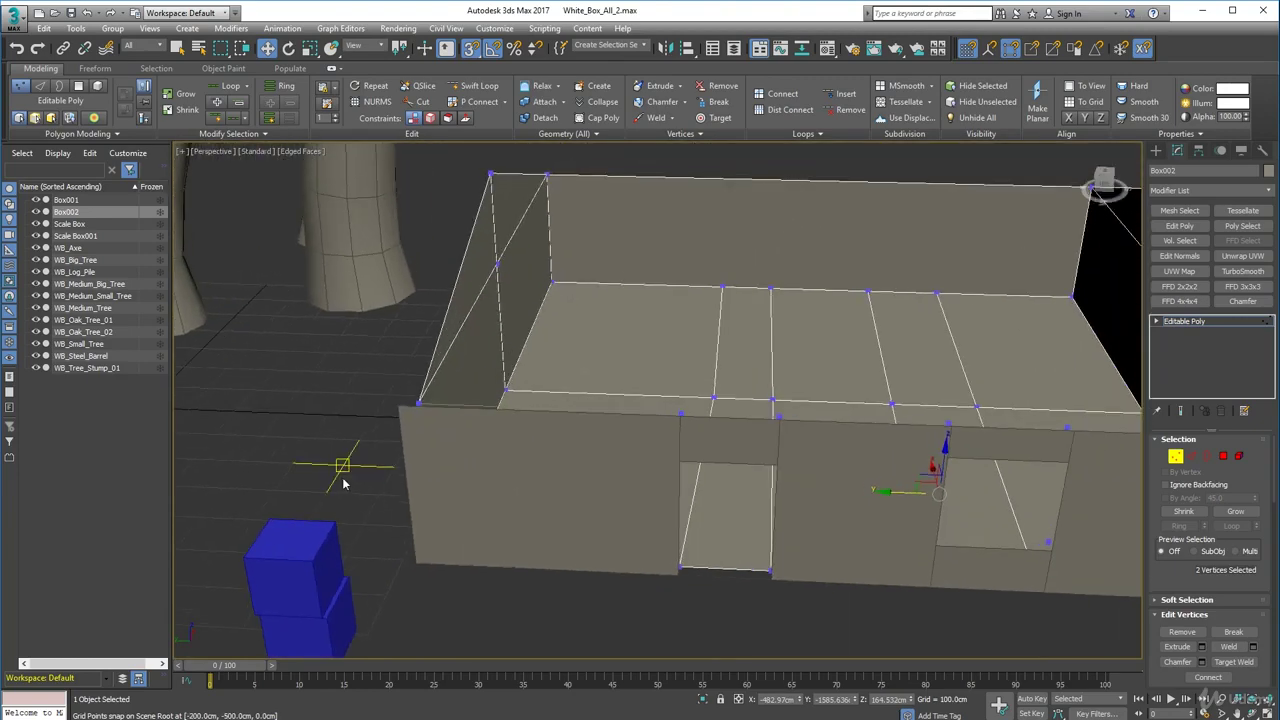
click(1175, 457)
alt+middle_drag(627, 500, 628, 467)
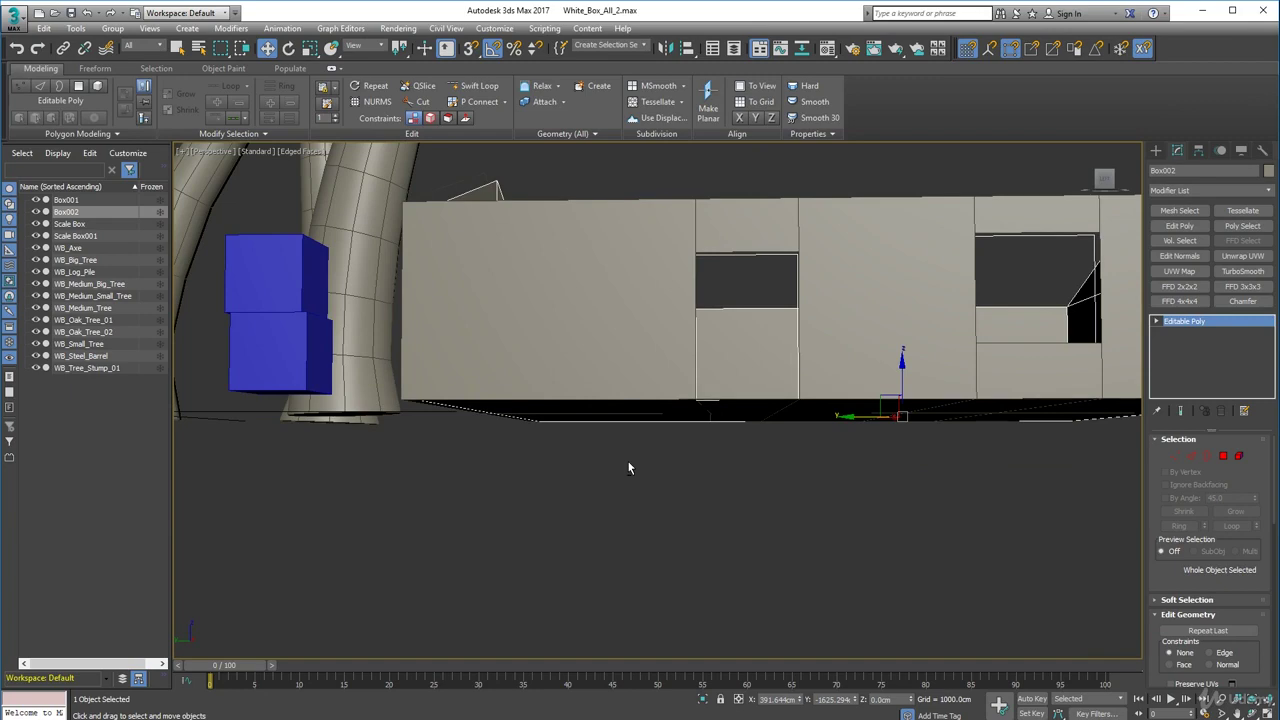
alt+middle_drag(468, 278, 573, 378)
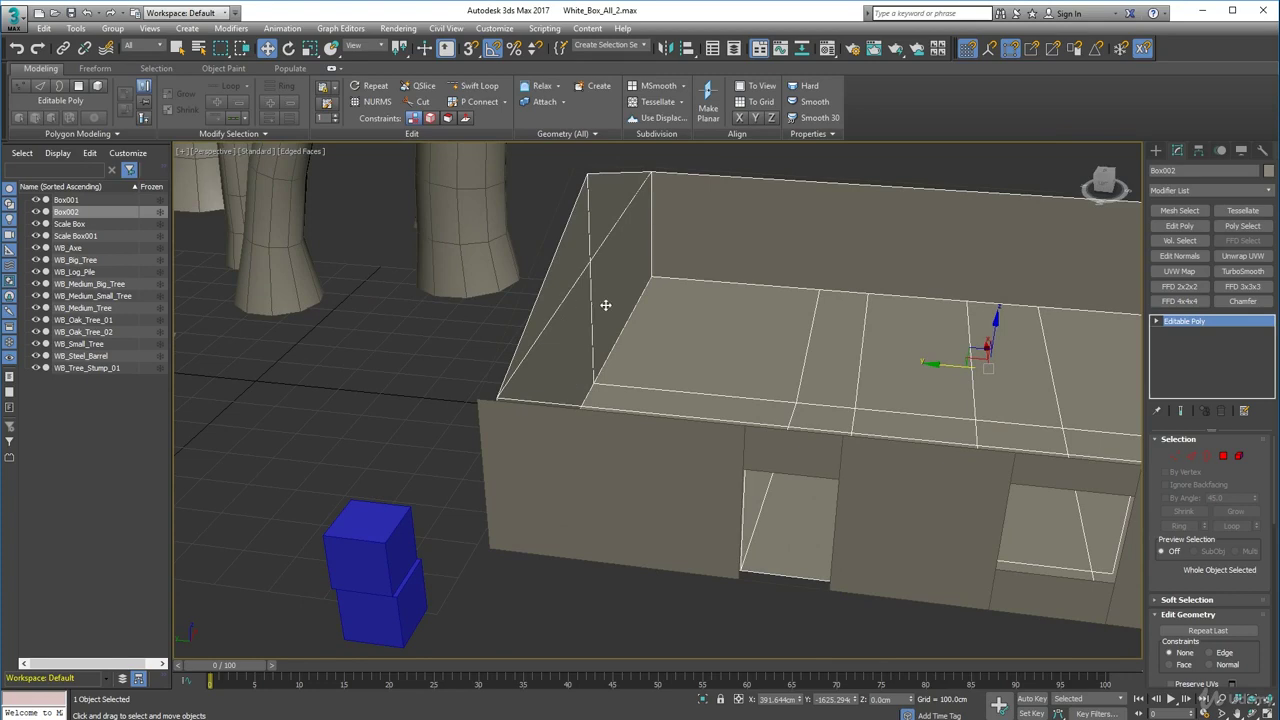
Select the open border around the inner shell's doorway and clear the selection.
key(2)
alt+middle_drag(647, 270, 503, 287)
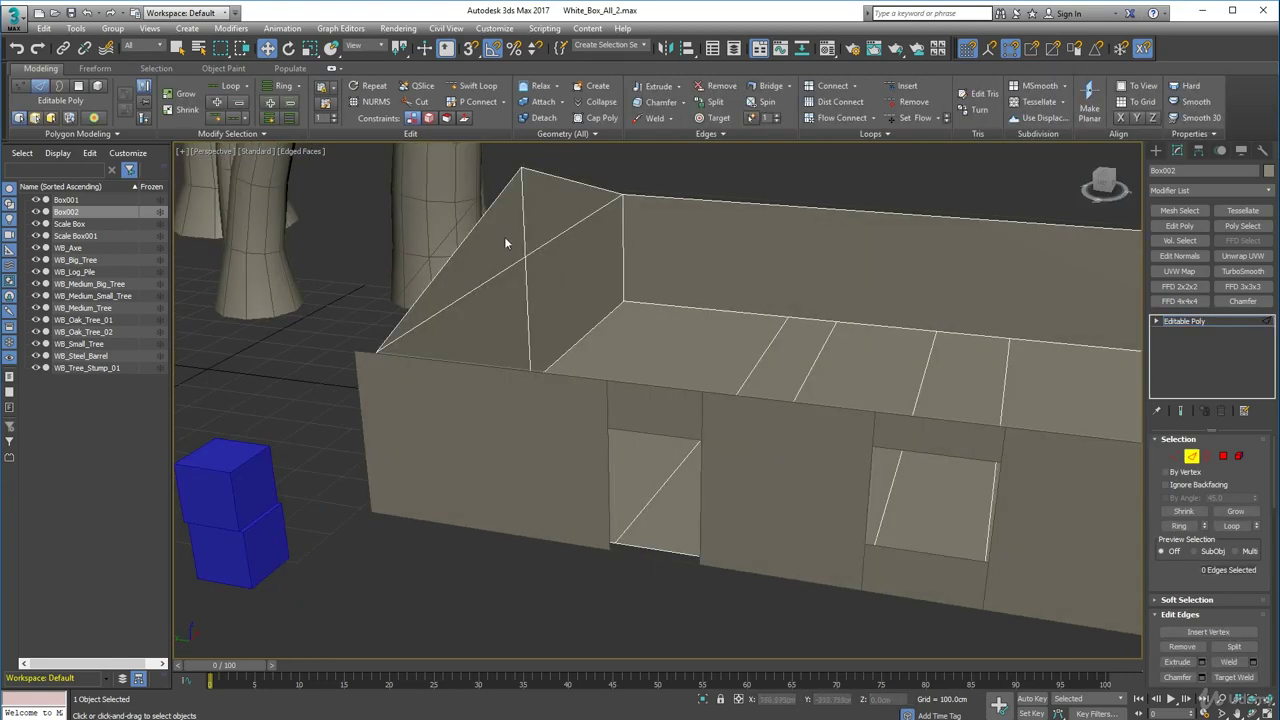
alt+middle_drag(703, 388, 700, 289)
scroll(652, 302, up, 3)
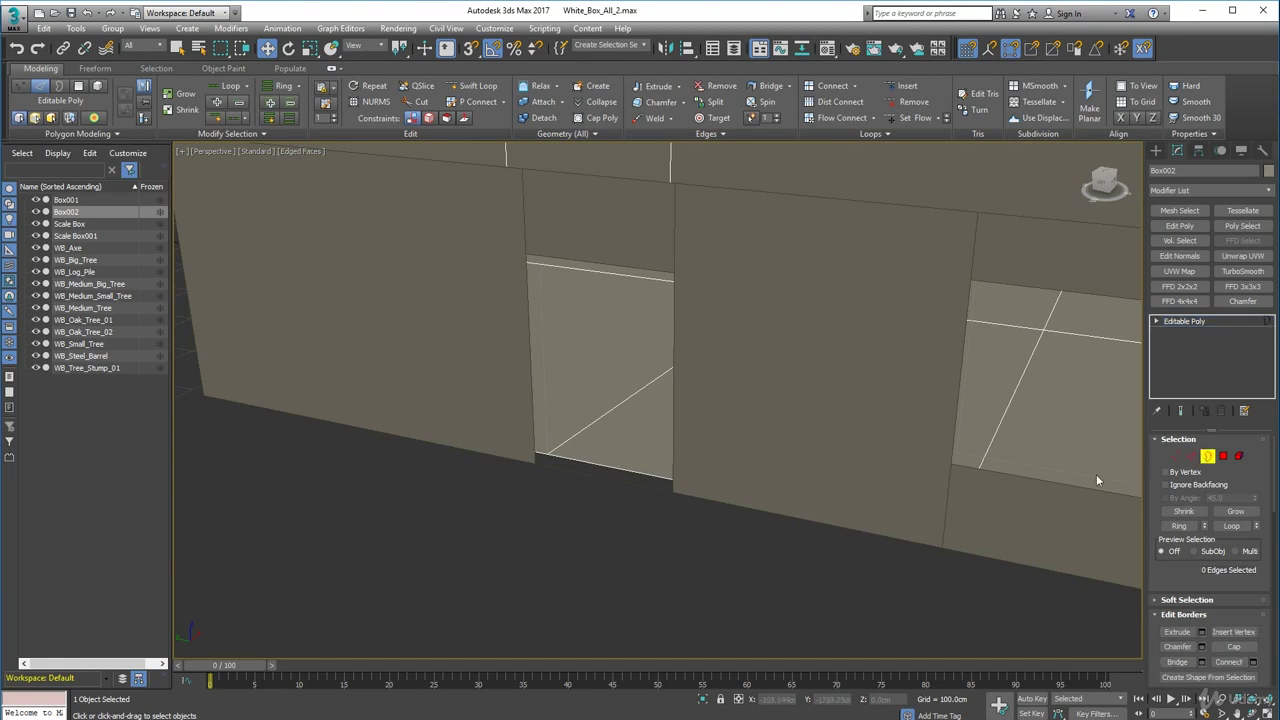
click(1207, 456)
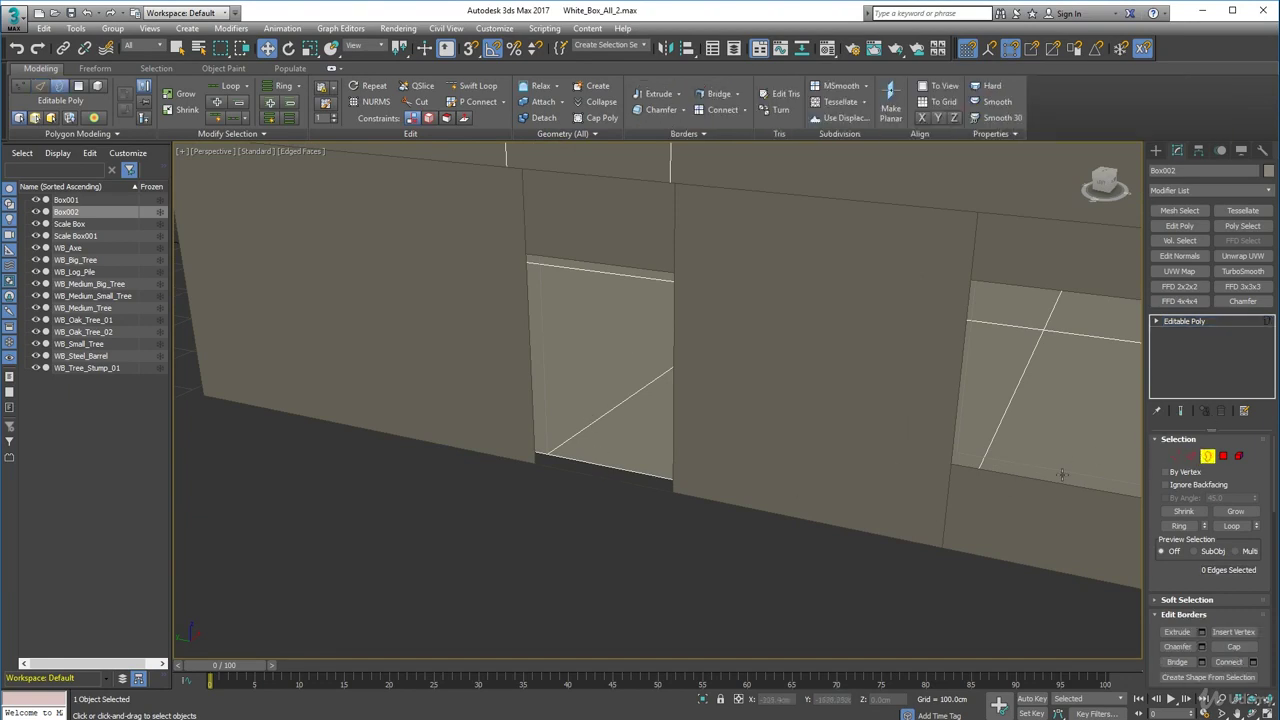
click(547, 418)
alt+middle_drag(670, 463, 524, 356)
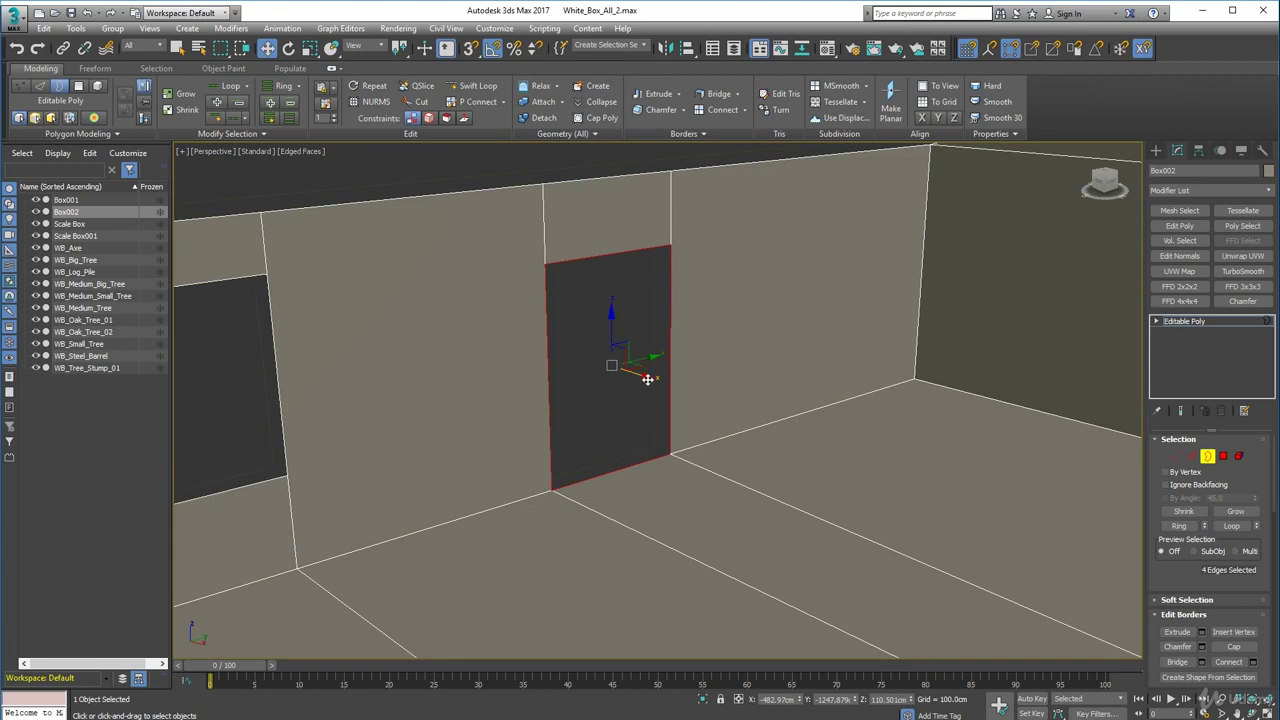
click(604, 355)
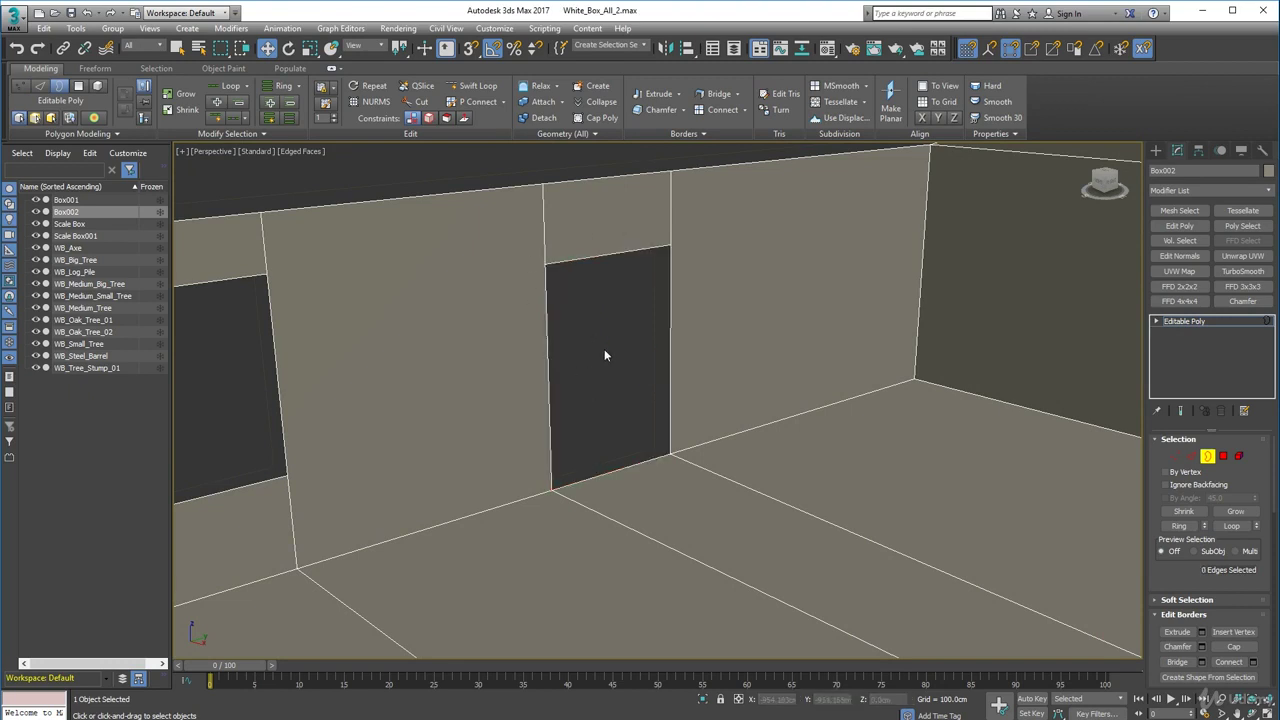
click(673, 313)
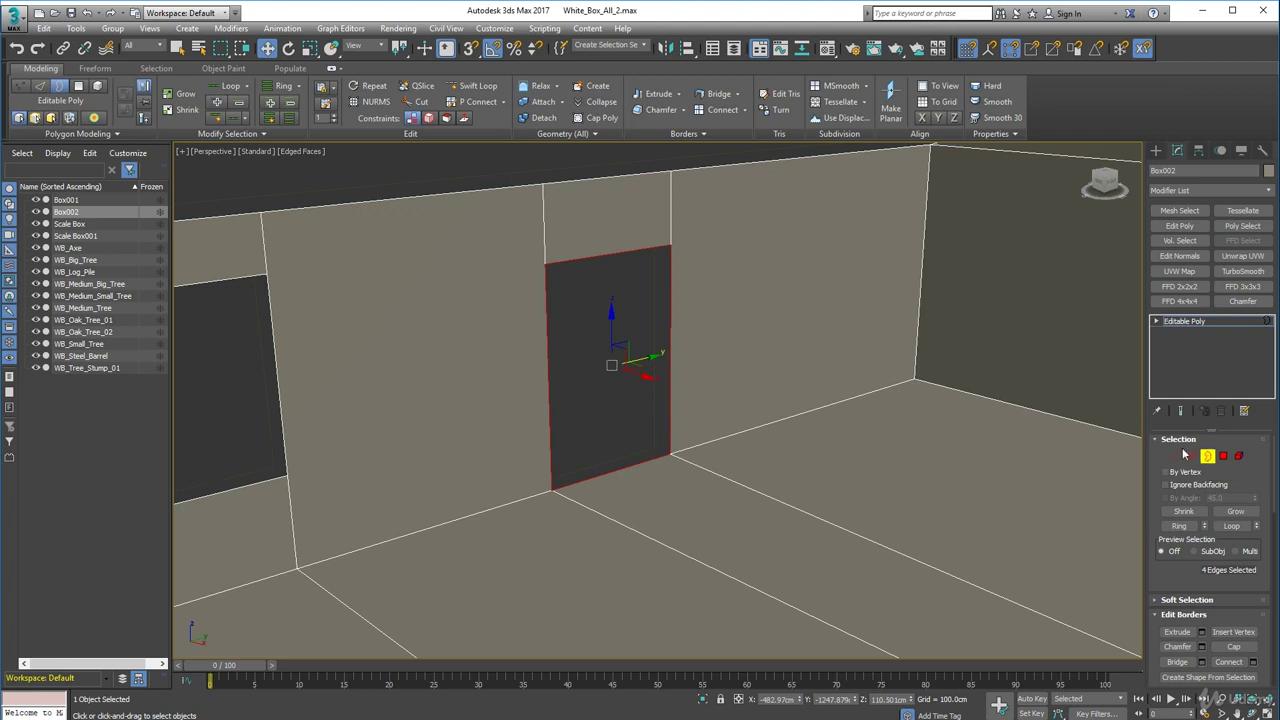
click(576, 180)
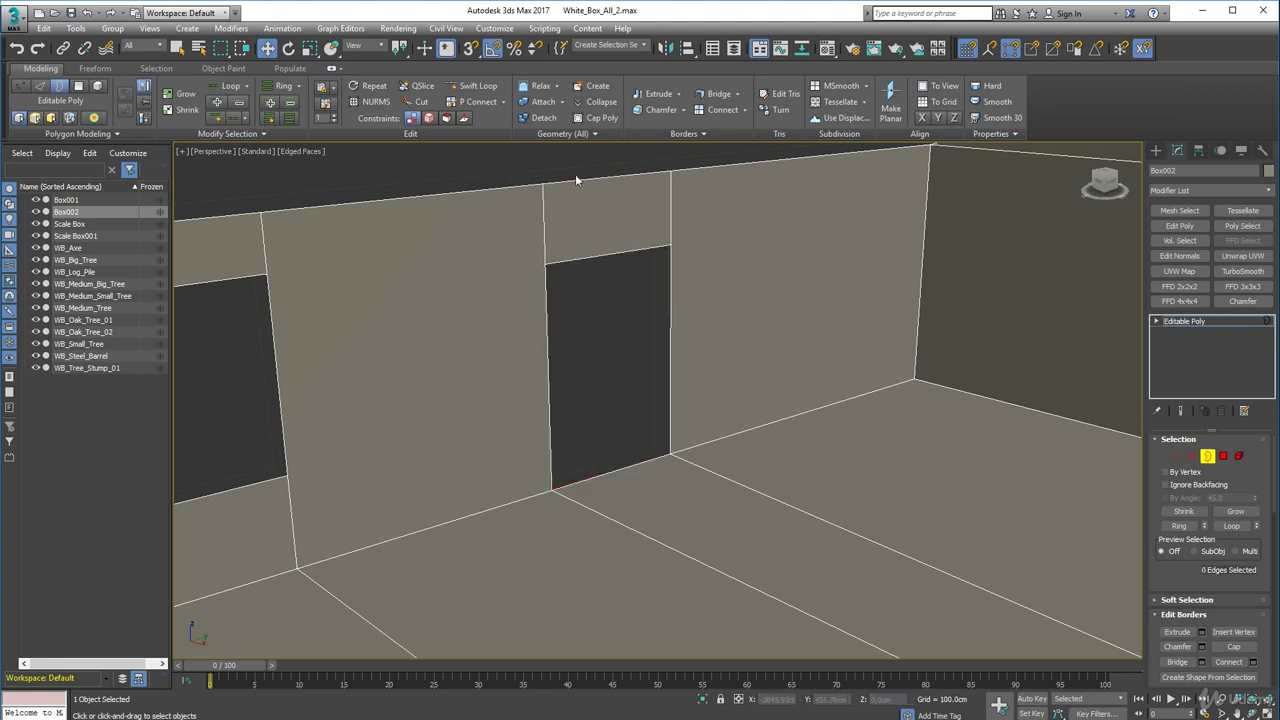
Extrude the inner shell's doorway border outward along X, snap it to the outer wall face at X -508.356 cm, and clear the selection.
click(620, 254)
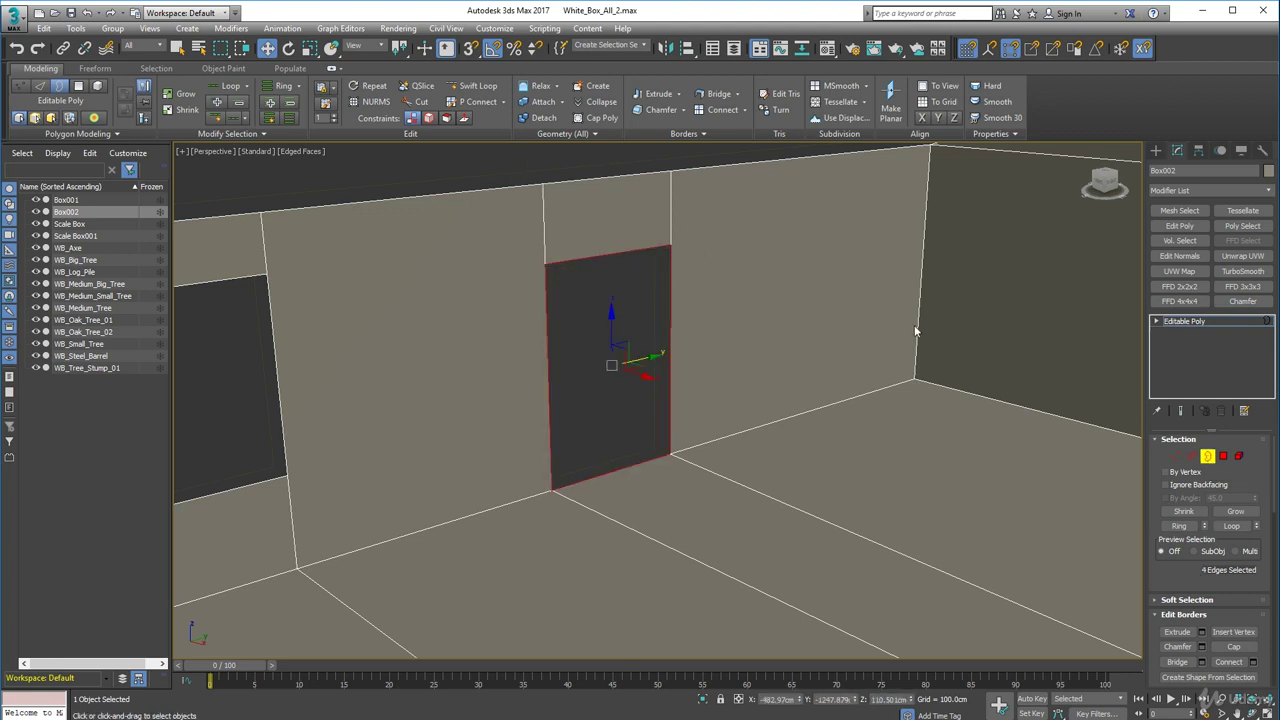
shift+drag(650, 379, 625, 373)
alt+middle_drag(570, 435, 772, 455)
scroll(627, 344, up, 3)
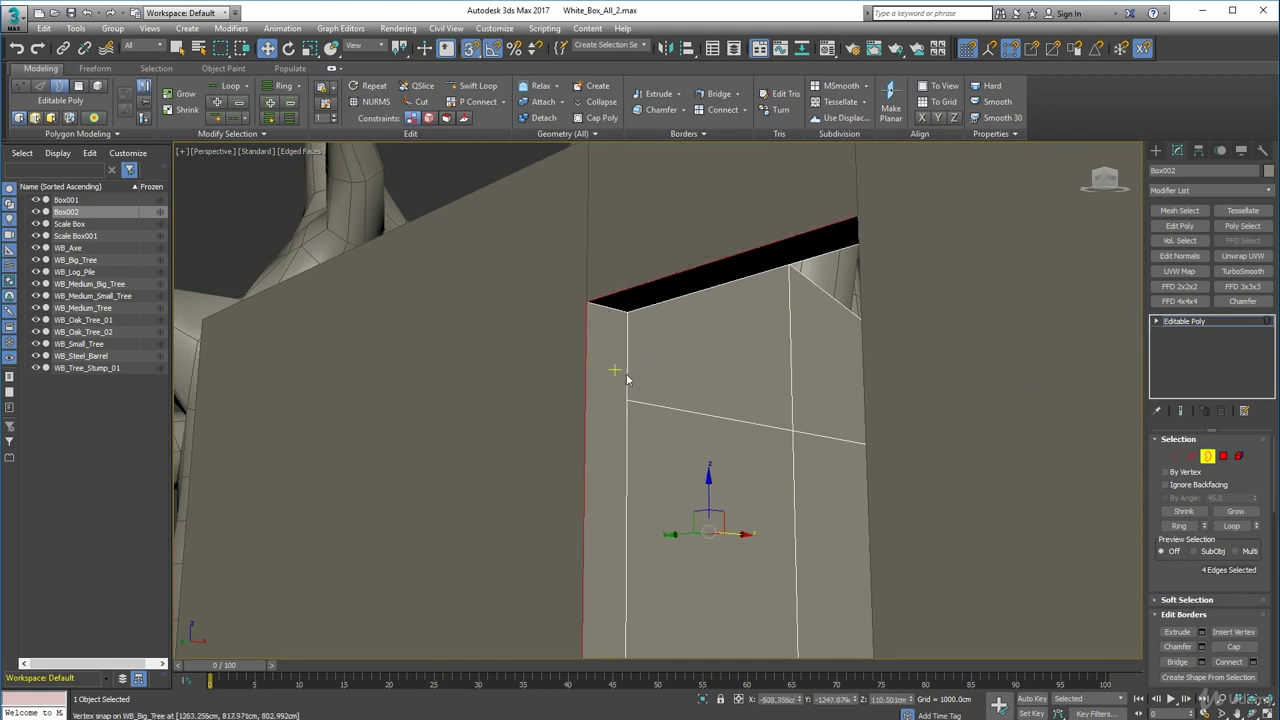
scroll(670, 420, up, 3)
alt+middle_drag(669, 419, 656, 391)
scroll(656, 391, down, 5)
alt+middle_drag(614, 338, 726, 370)
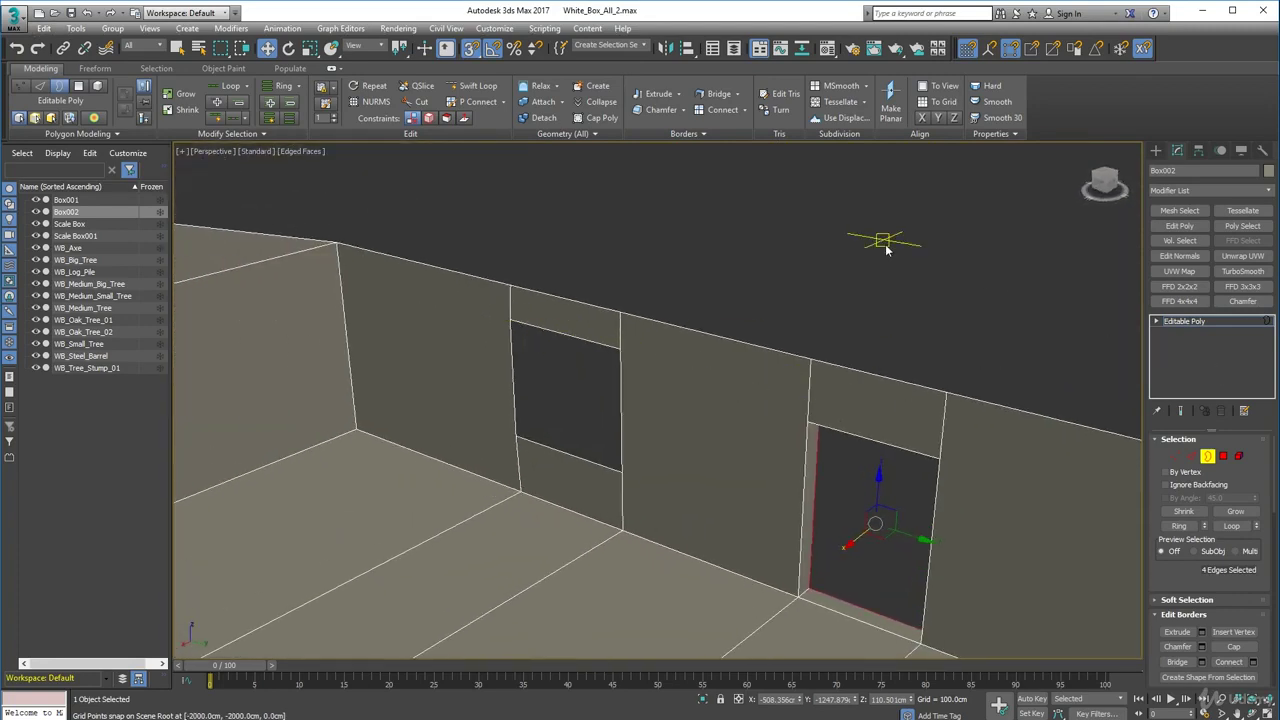
click(1000, 336)
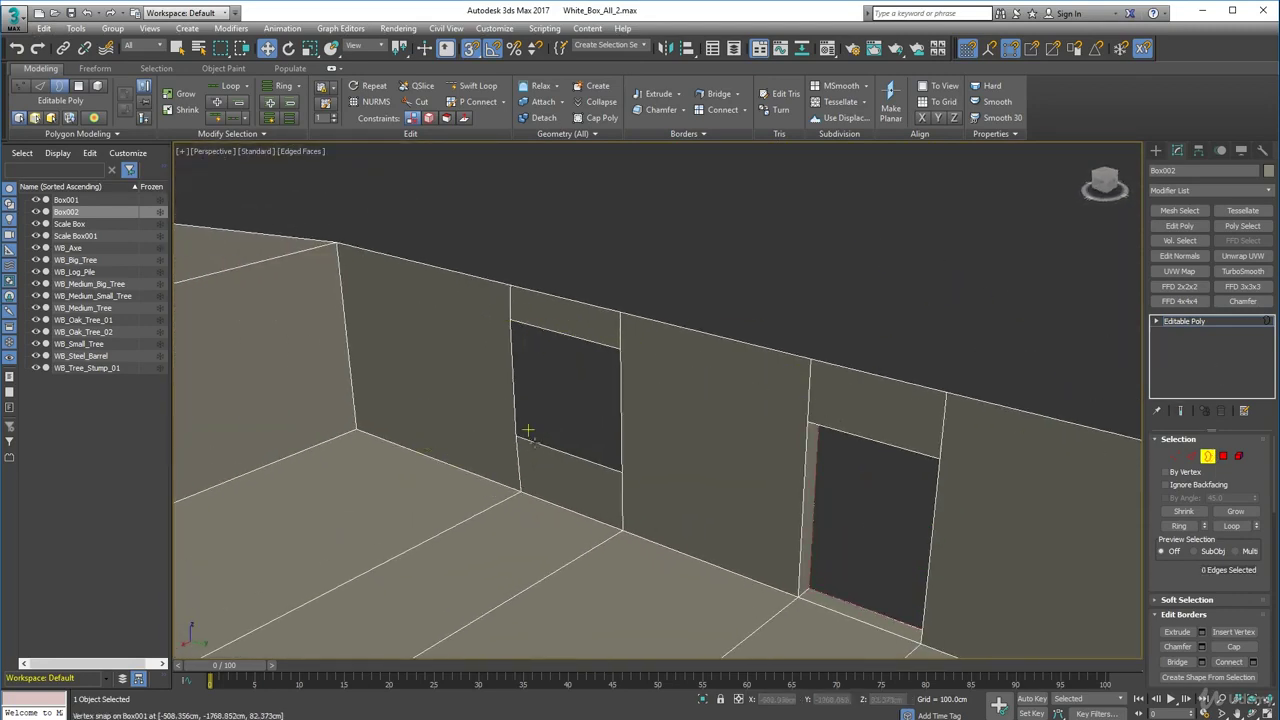
Extrude the inner window's border outward along X, snap it to the outer wall face at X -508.356 cm, and leave border editing.
key(s)
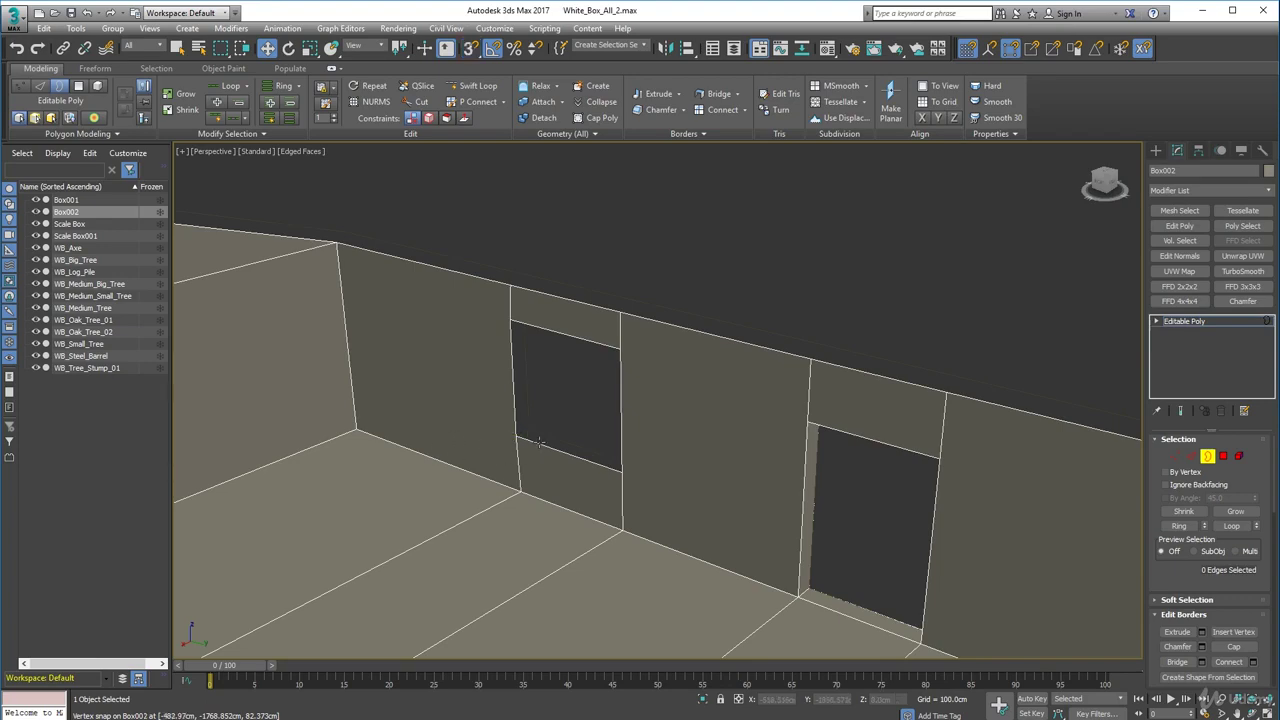
click(539, 442)
alt+middle_drag(532, 458, 650, 388)
scroll(490, 358, up, 5)
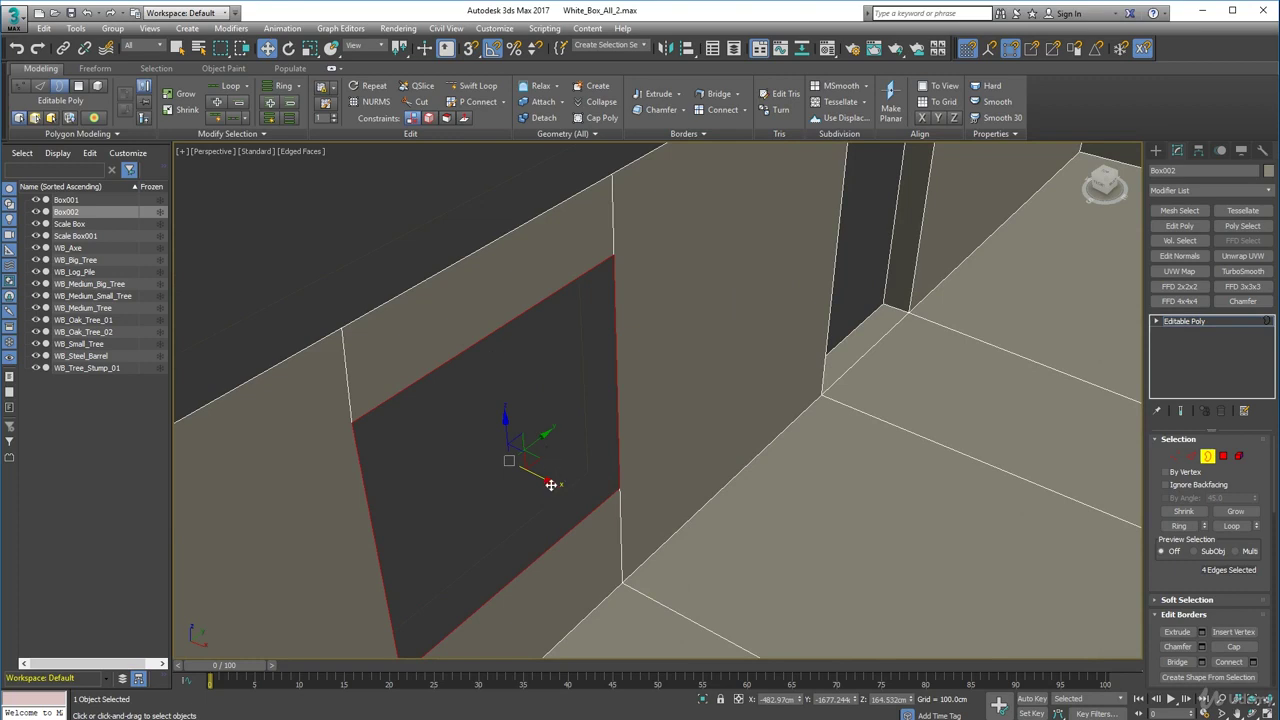
shift+drag(551, 484, 522, 466)
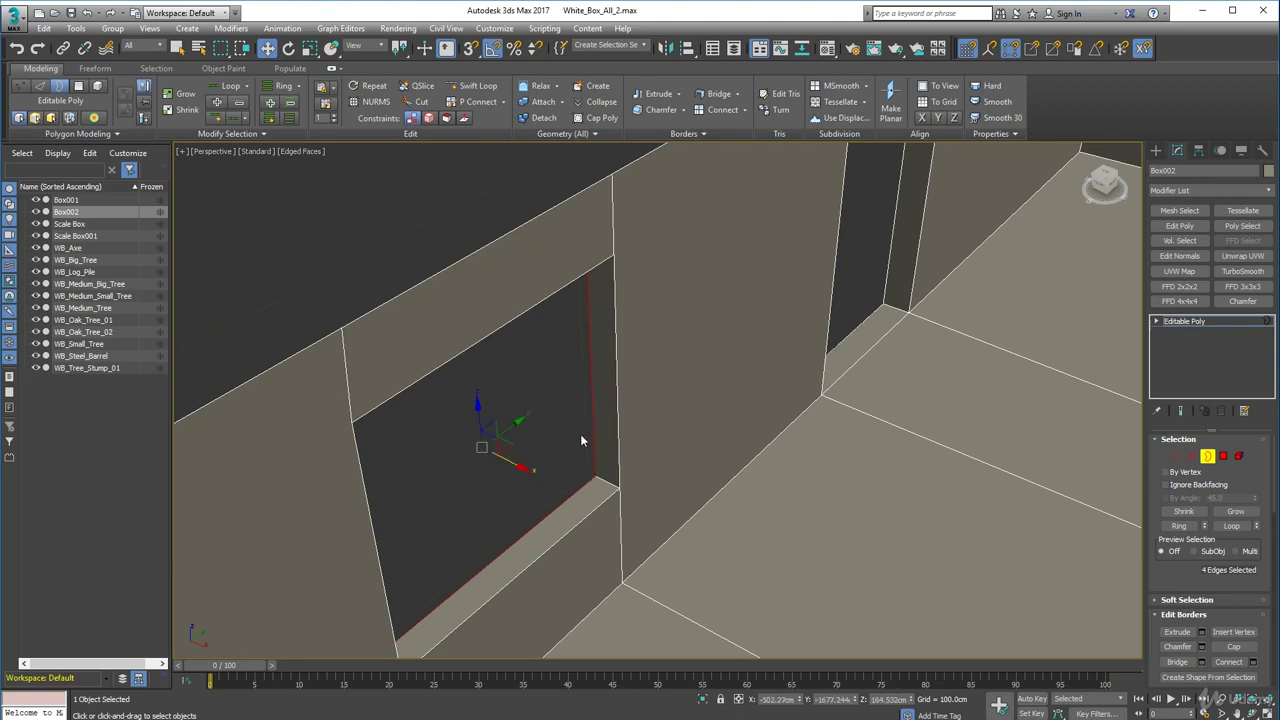
alt+middle_drag(522, 466, 825, 427)
key(s)
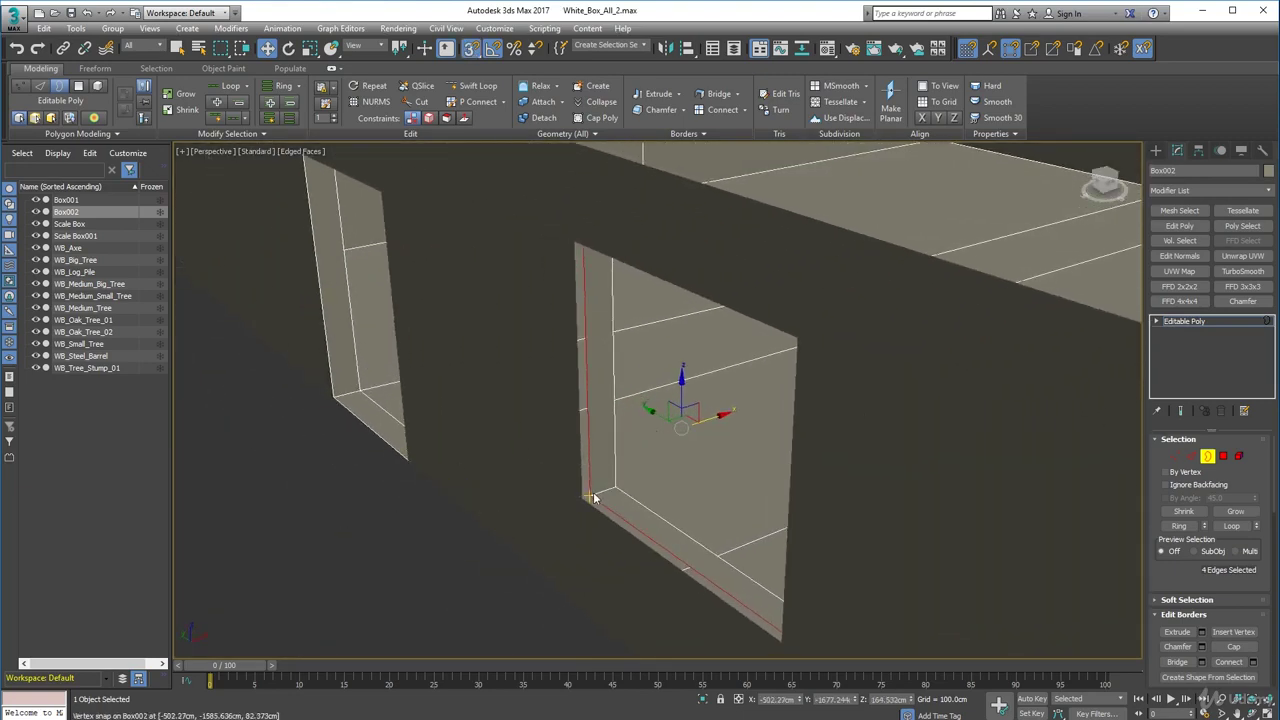
drag(590, 498, 577, 499)
alt+middle_drag(465, 541, 634, 440)
scroll(502, 524, down, 3)
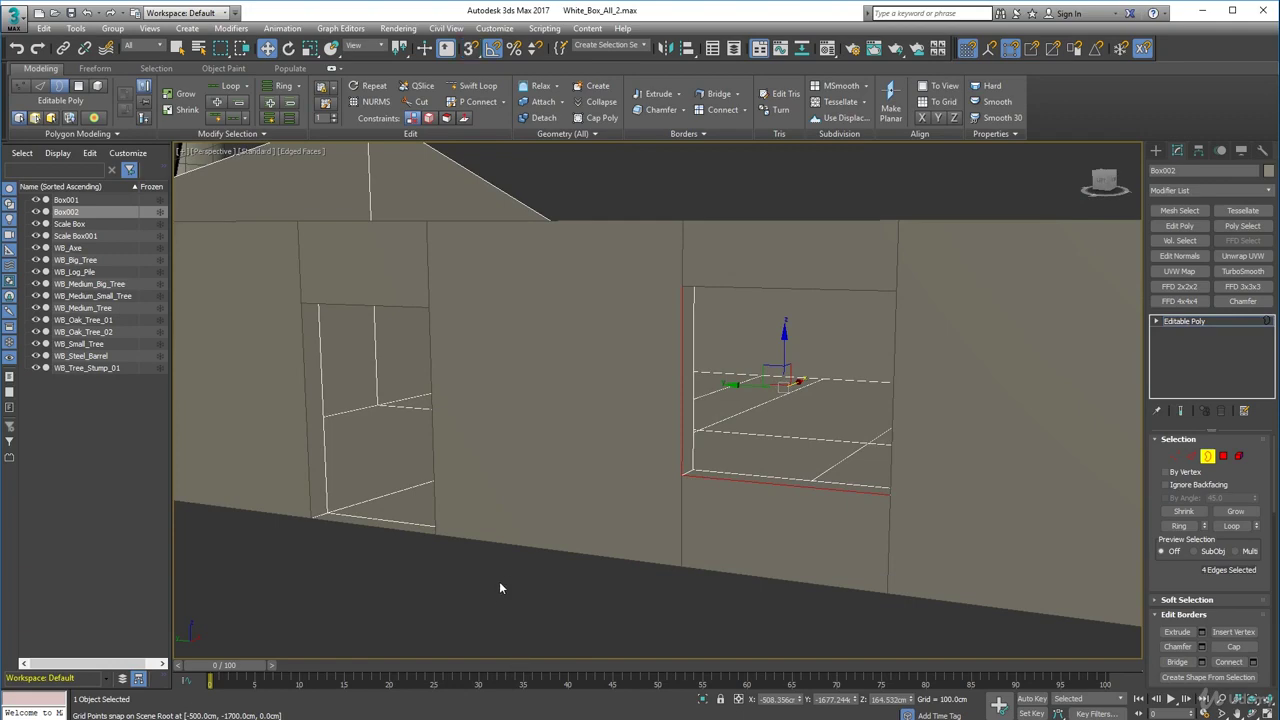
mouse_move(504, 578)
alt+middle_down()
mouse_move(528, 517)
mouse_move(572, 515)
mouse_move(561, 535)
mouse_move(714, 523)
mouse_move(704, 514)
alt+middle_up()
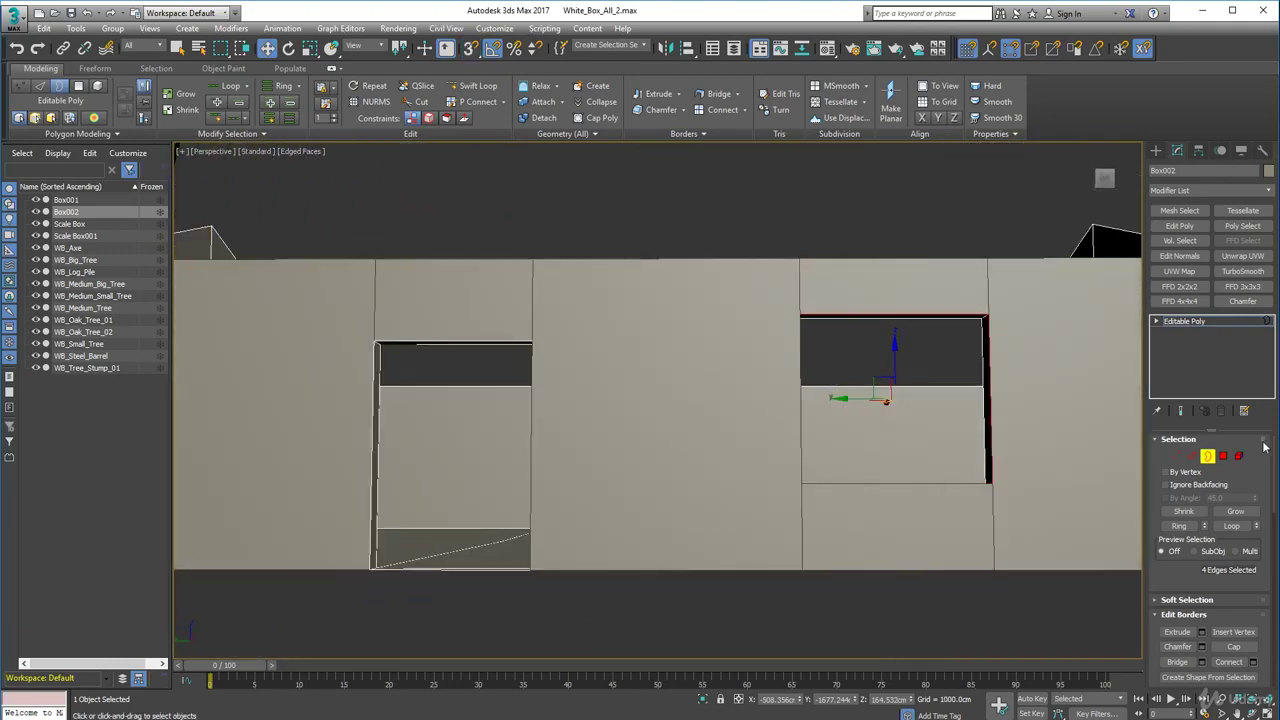
click(1207, 456)
Attach the outer walls, Box001, to the inner shell so both form one editable poly.
alt+middle_drag(454, 544, 383, 475)
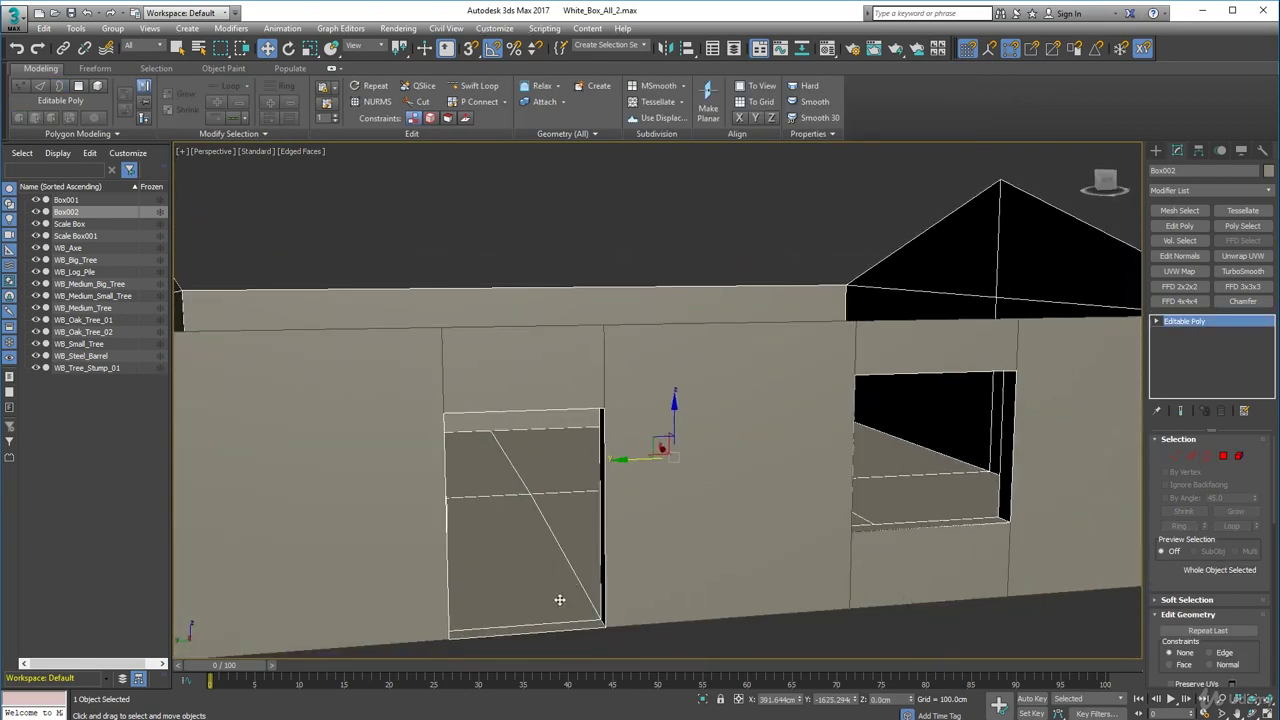
alt+middle_drag(557, 590, 523, 606)
scroll(521, 524, down, 5)
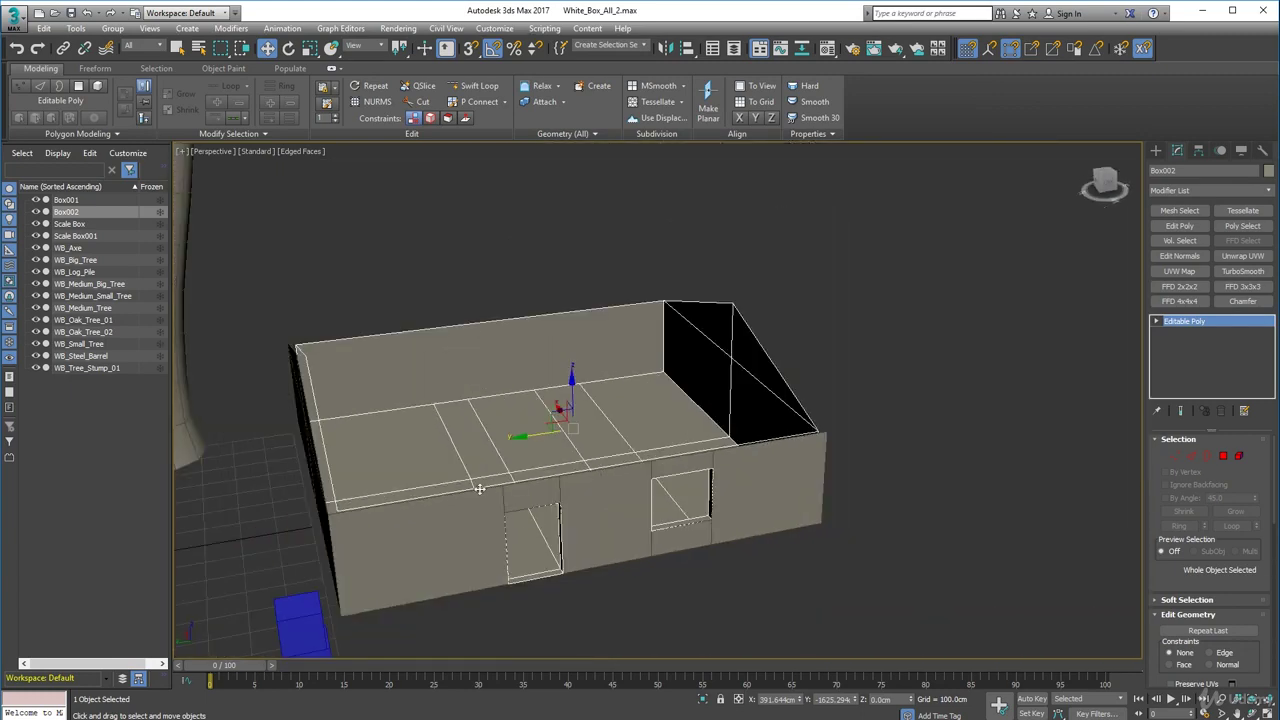
scroll(480, 490, up, 3)
mouse_move(479, 489)
alt+middle_down()
mouse_move(471, 508)
mouse_move(466, 466)
mouse_move(466, 491)
mouse_move(511, 511)
mouse_move(457, 481)
alt+middle_up()
click(839, 577)
click(611, 332)
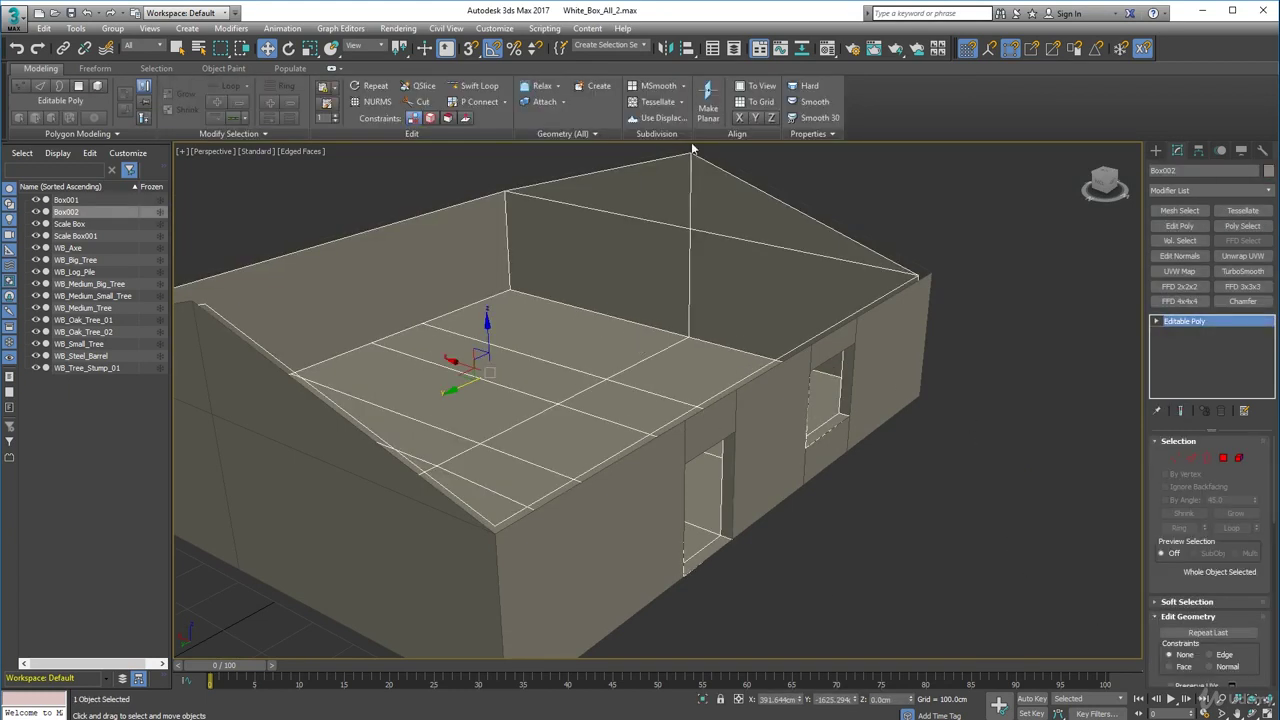
click(541, 103)
click(775, 439)
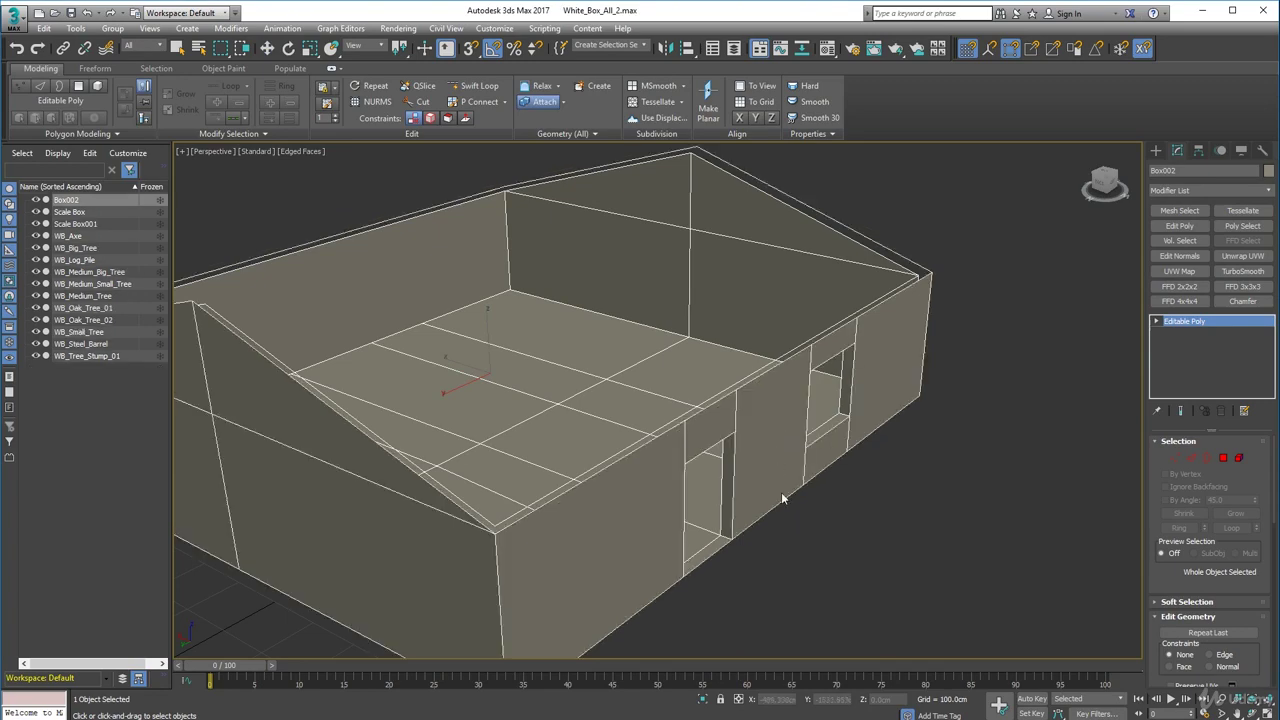
mouse_move(780, 492)
alt+middle_down()
mouse_move(743, 496)
mouse_move(782, 475)
alt+middle_up()
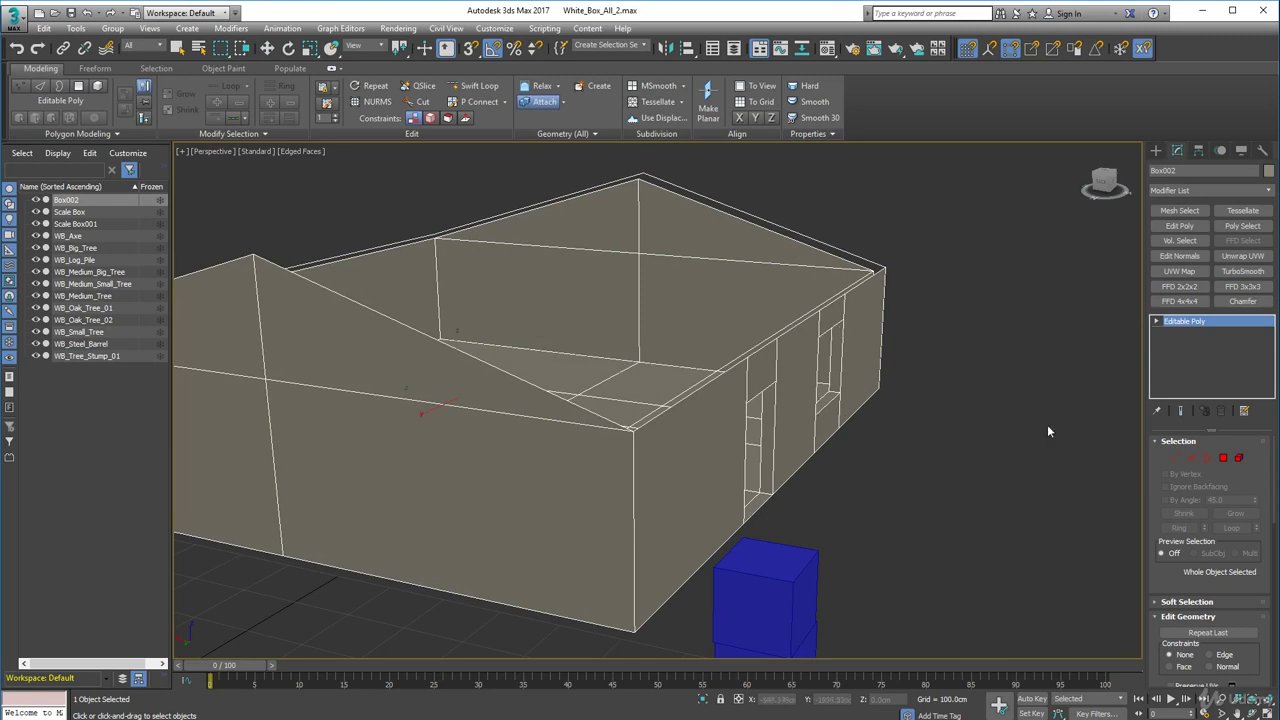
Select only the front wall's vertices around the doorway and window openings and weld the overlapping ones together.
click(1176, 459)
alt+middle_drag(943, 483, 840, 463)
click(879, 457)
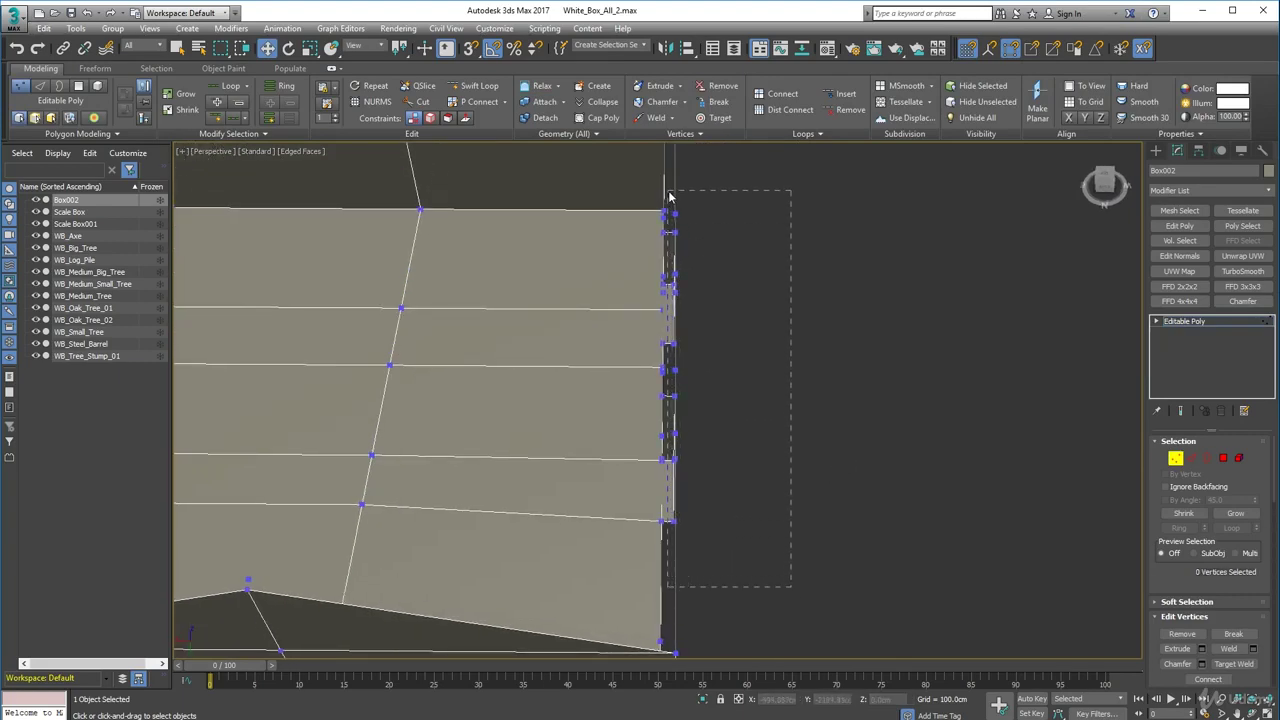
drag(669, 193, 654, 195)
alt+middle_drag(818, 362, 677, 304)
alt+middle_drag(504, 270, 480, 237)
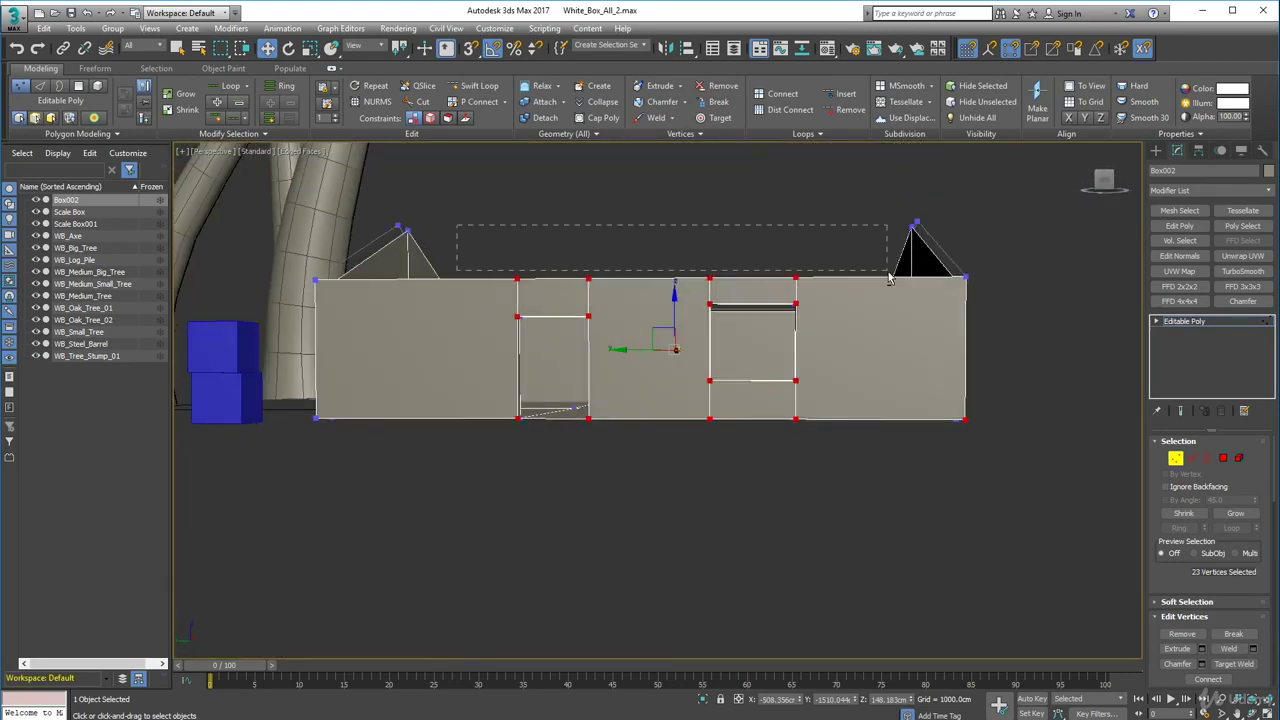
alt+drag(889, 279, 887, 292)
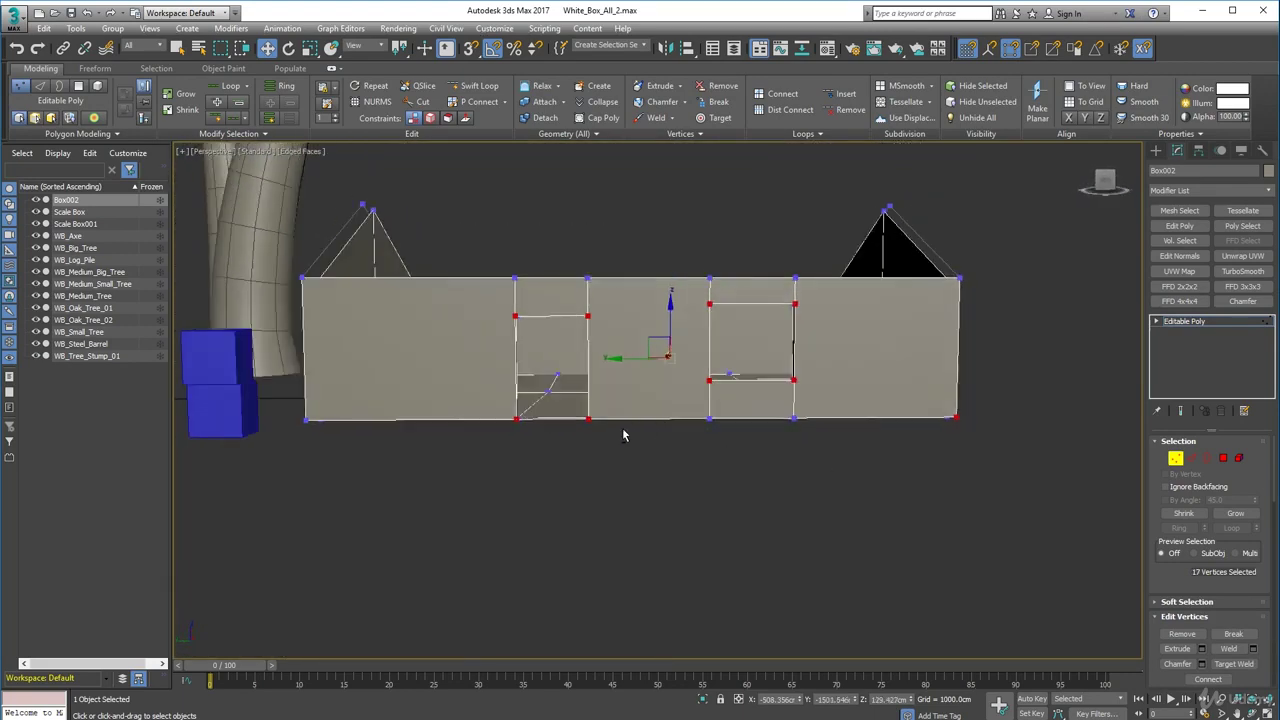
alt+middle_drag(629, 438, 683, 460)
alt+click(835, 324)
alt+middle_drag(738, 421, 701, 419)
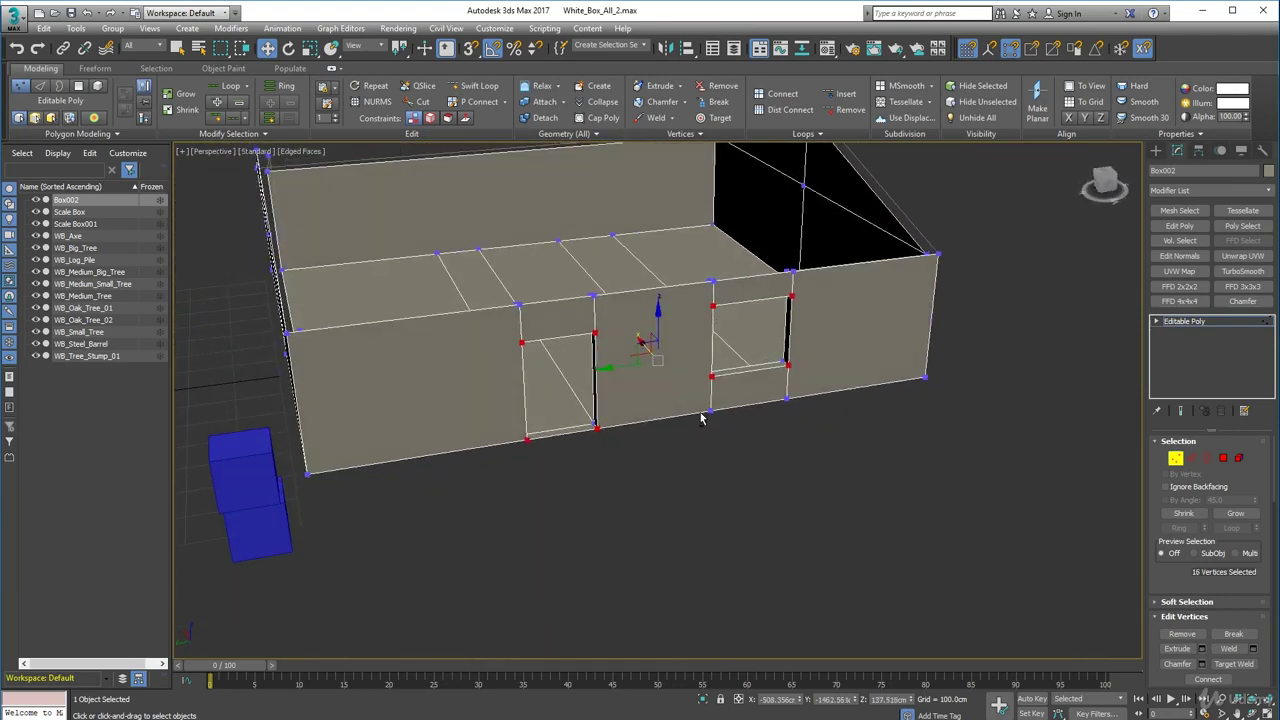
click(661, 116)
Test the weld by moving one lower corner vertex of the window opening, and undo the move.
alt+middle_drag(666, 280, 685, 308)
click(818, 354)
scroll(740, 332, up, 3)
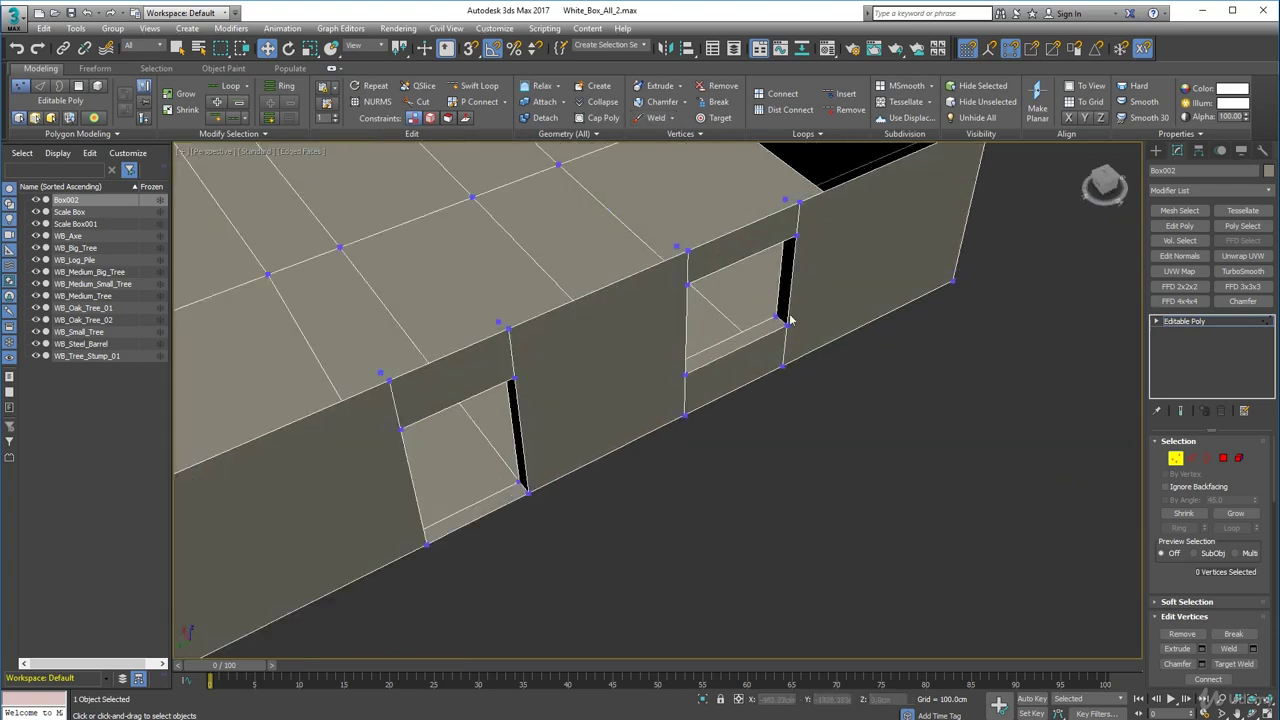
click(787, 323)
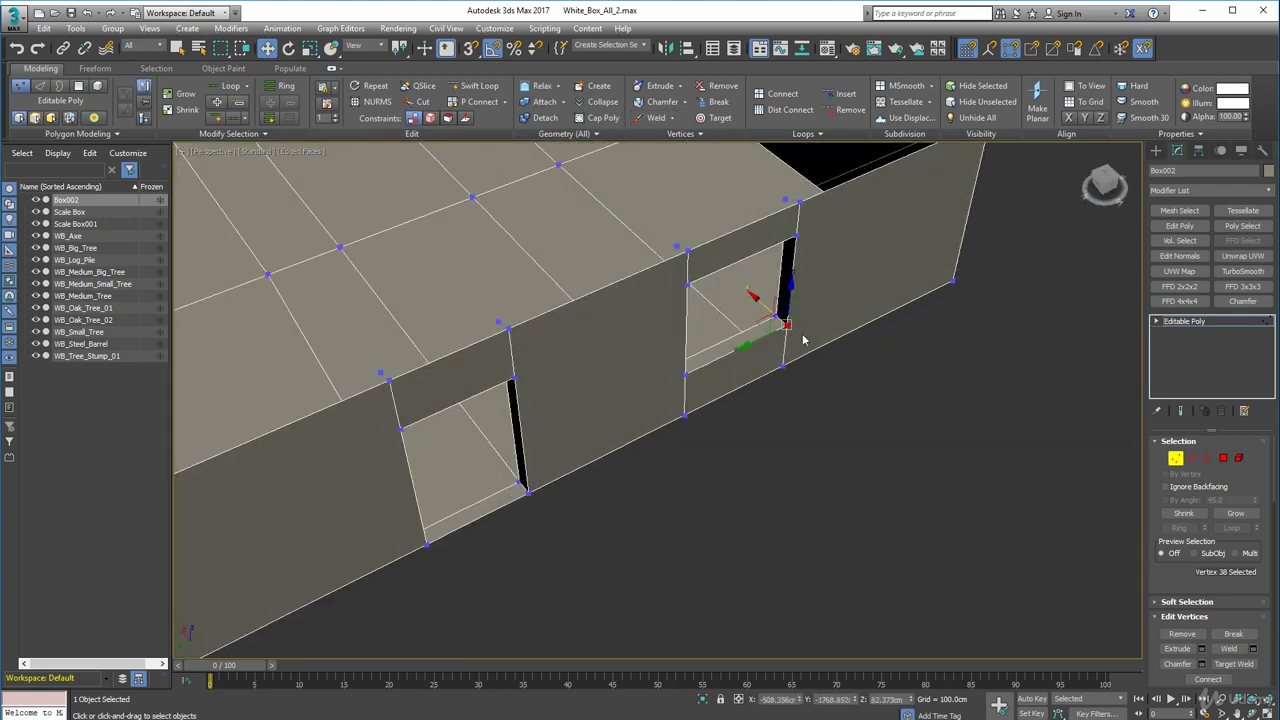
drag(762, 304, 800, 342)
key(ctrl+z)
Leave vertex editing and rename the combined hut object WB_Hut_Main.
alt+middle_drag(800, 393, 849, 392)
click(1170, 458)
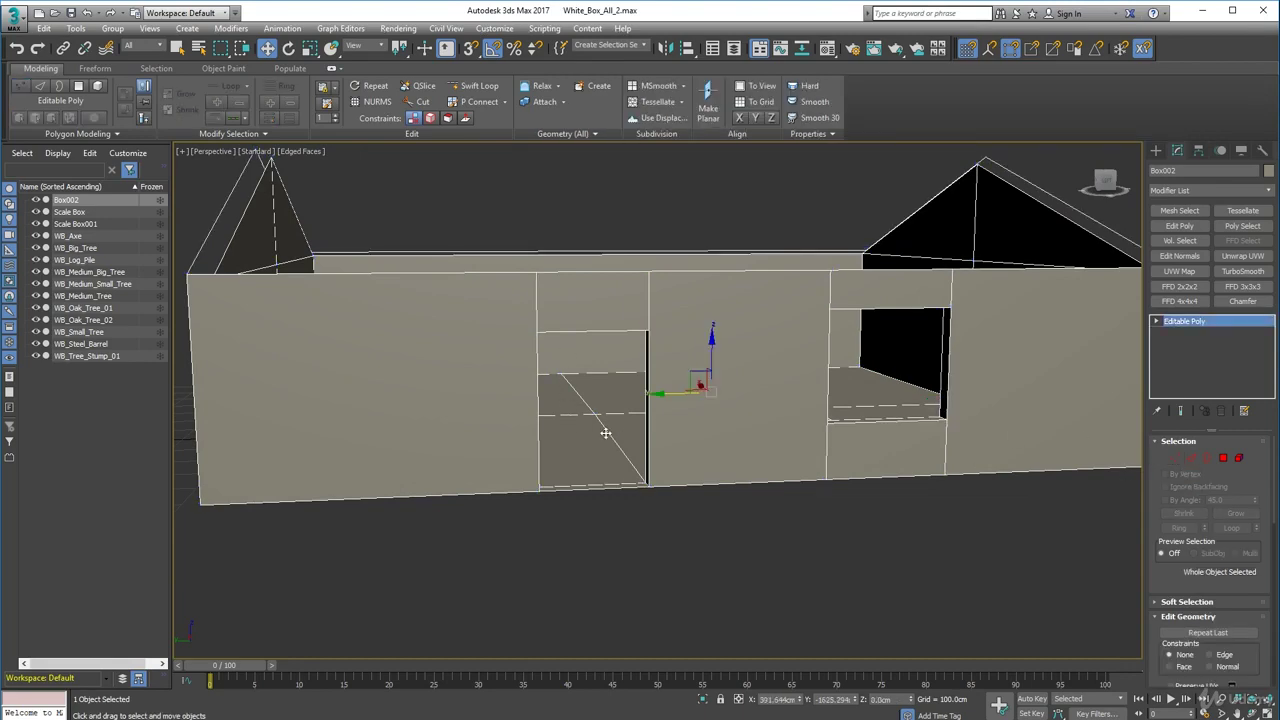
alt+middle_drag(857, 403, 891, 430)
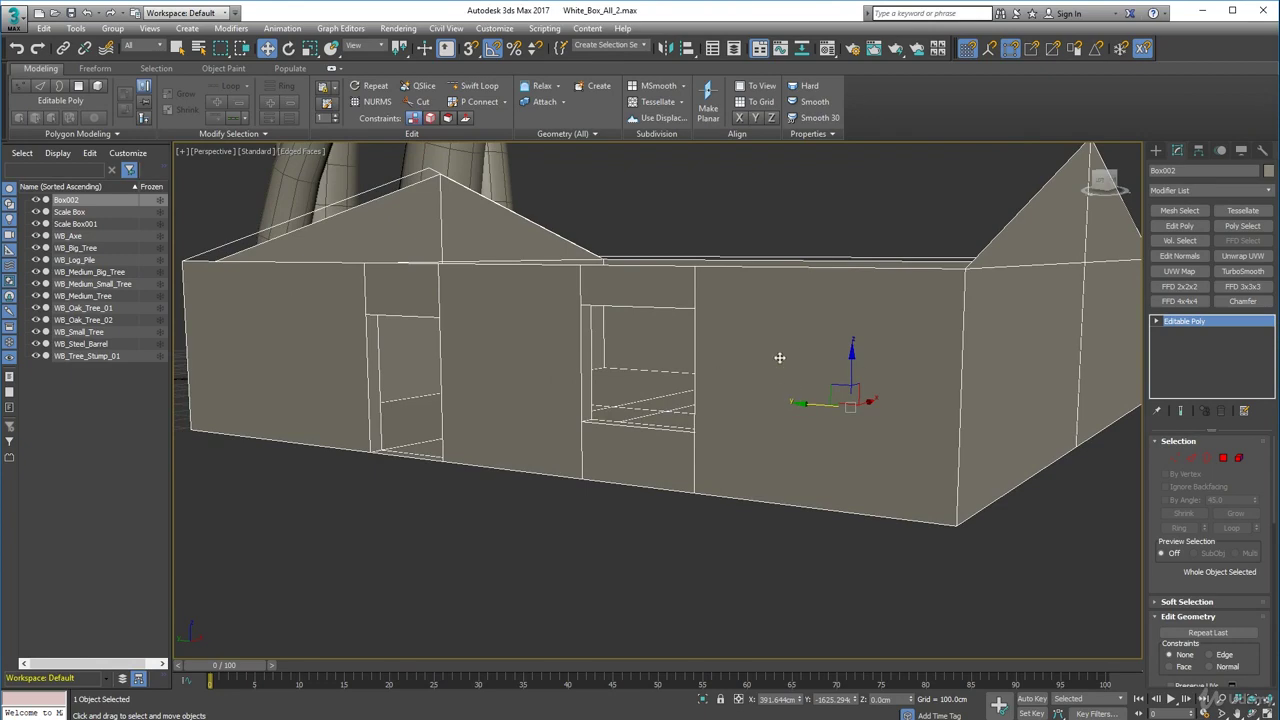
alt+middle_drag(751, 409, 823, 506)
click(985, 198)
click(943, 288)
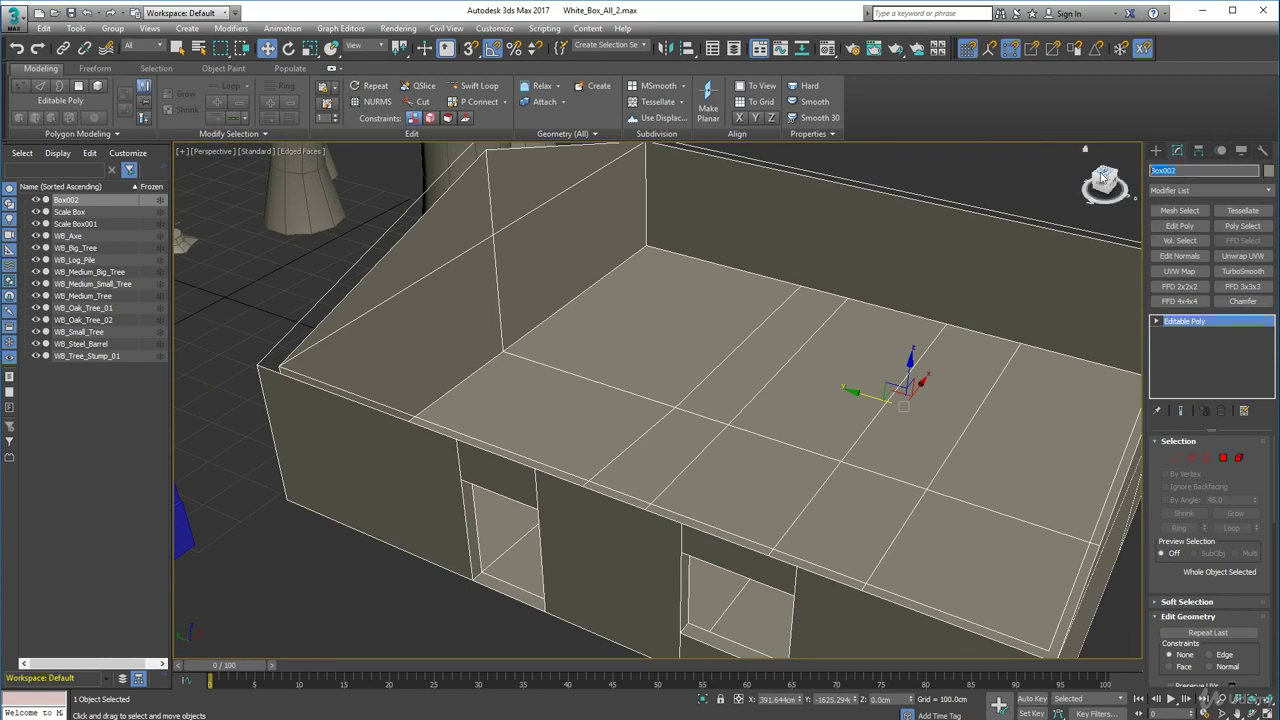
text(WB_Hut_Main)
key(Return)
Examine the finished hut walls, openings and floor from several angles, including from underneath.
alt+middle_drag(757, 243, 783, 237)
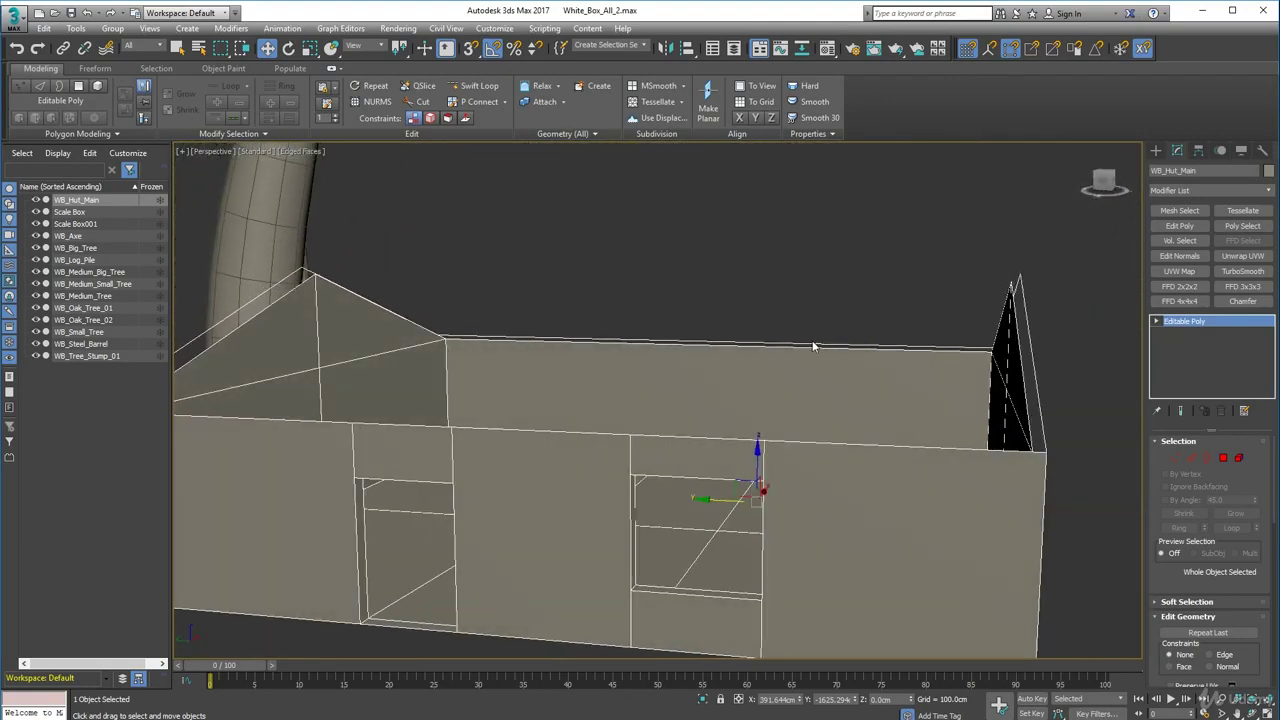
alt+middle_drag(812, 346, 801, 342)
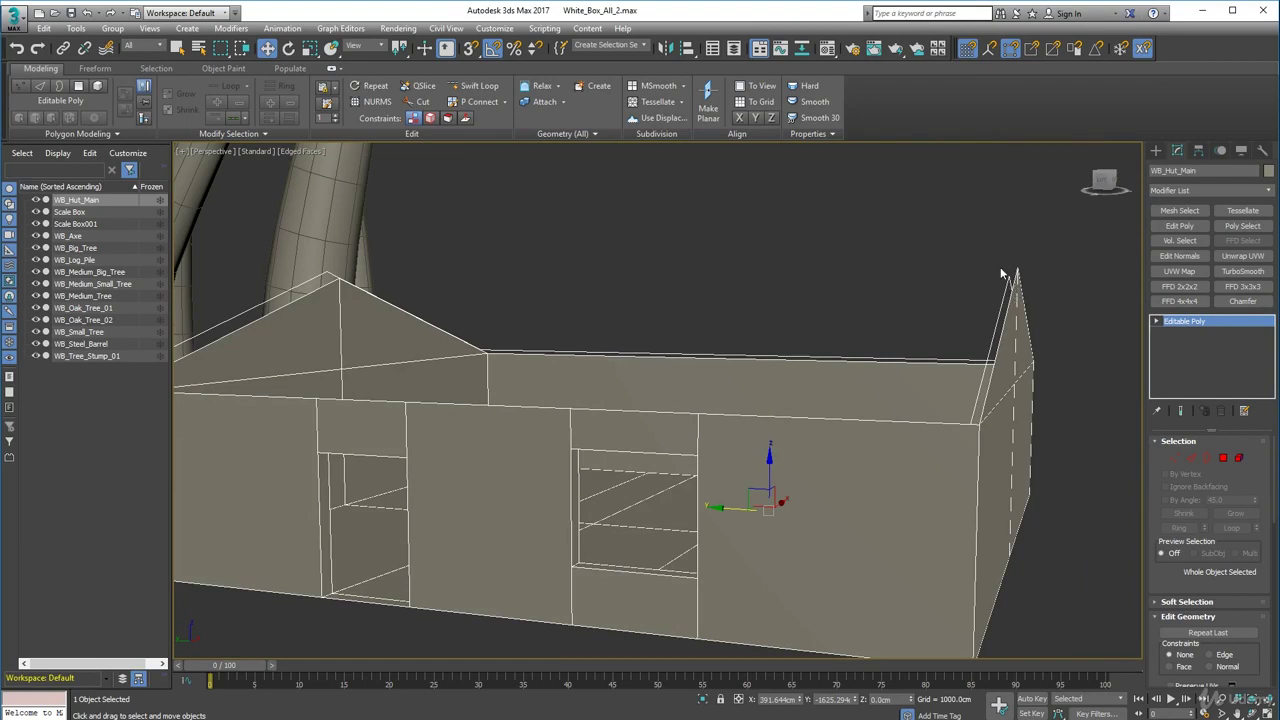
scroll(621, 359, down, 4)
alt+middle_drag(488, 390, 596, 327)
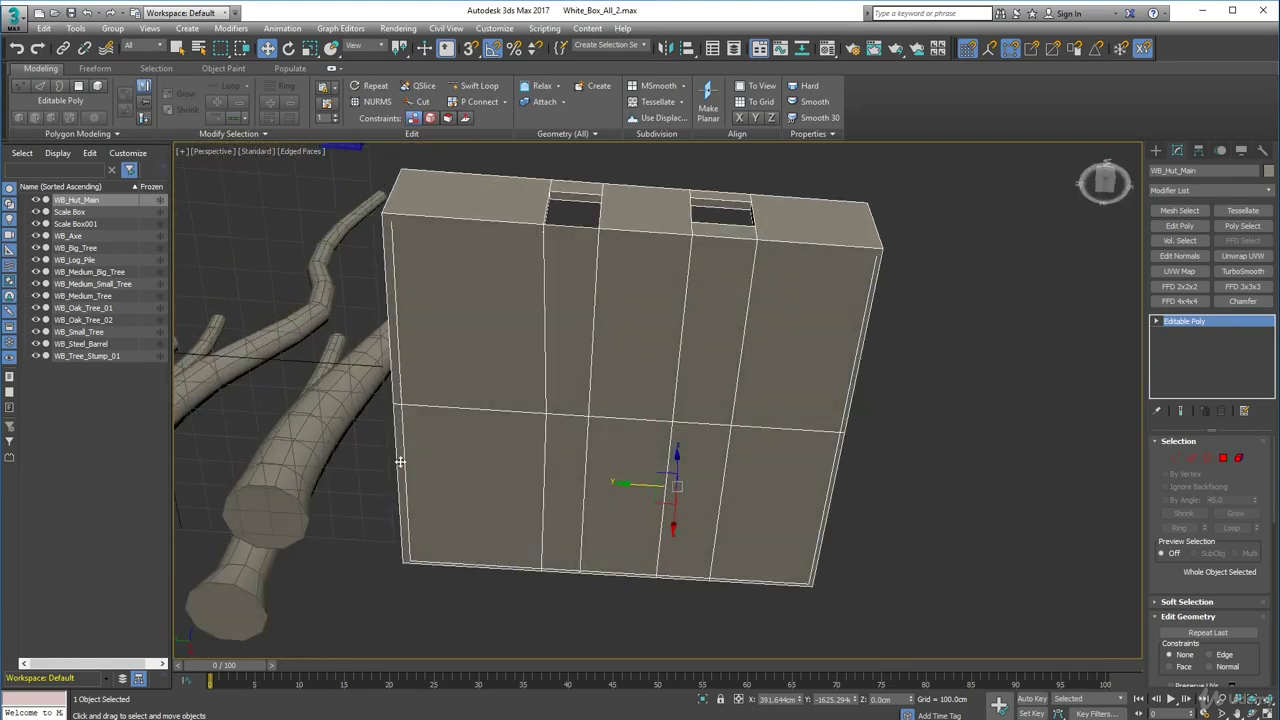
alt+middle_drag(615, 254, 609, 323)
scroll(554, 355, up, 3)
alt+middle_drag(554, 355, 606, 296)
scroll(891, 505, down, 3)
alt+middle_drag(811, 491, 706, 450)
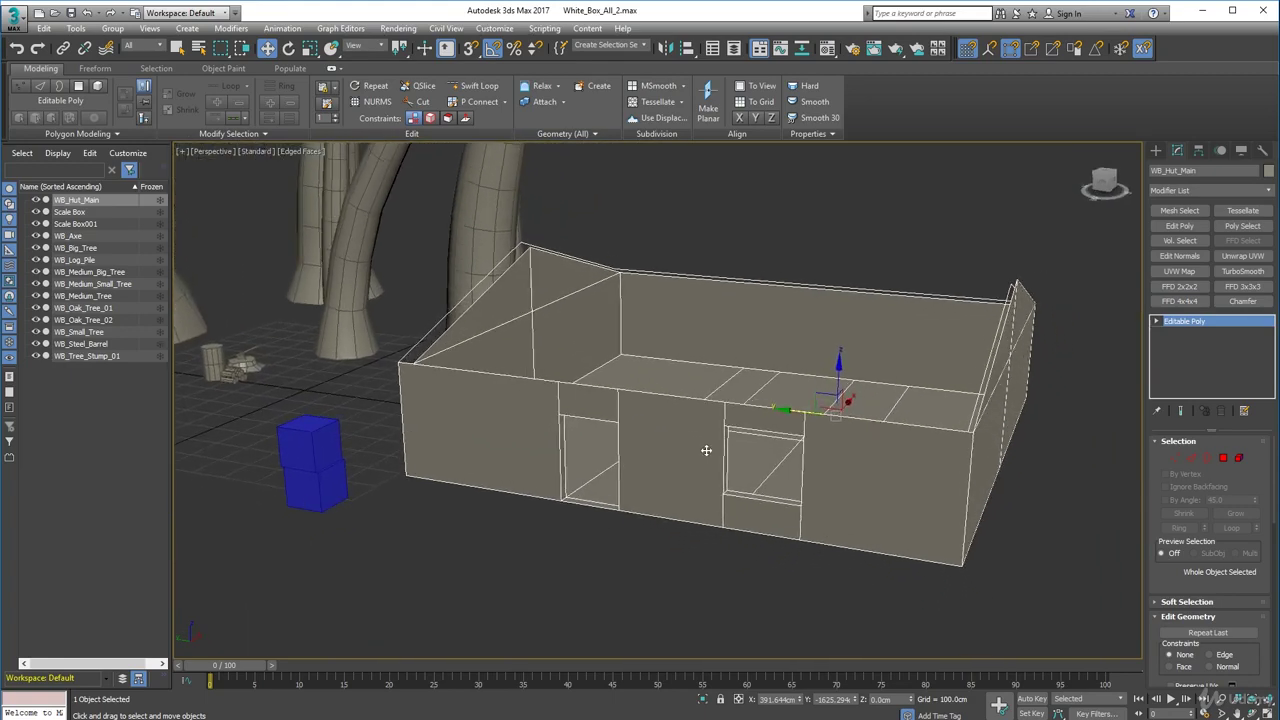
click(751, 603)
mouse_move(756, 474)
alt+middle_down()
mouse_move(745, 468)
mouse_move(810, 447)
mouse_move(857, 468)
mouse_move(737, 451)
mouse_move(772, 455)
alt+middle_up()
click(833, 442)
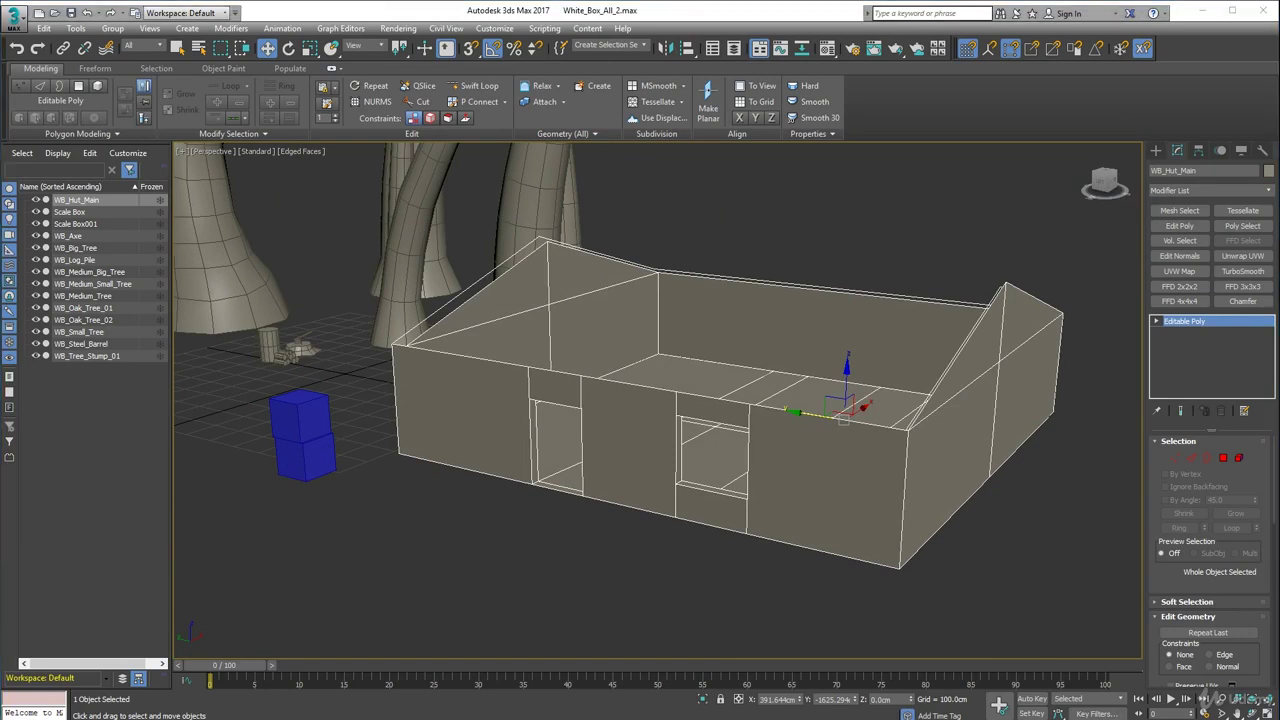
Switch to the Word document Breaking Down the Concept and review the hut entries, highlighting the roof and chimney rows.
drag(0, 20, 470, 46)
scroll(529, 413, down, 8)
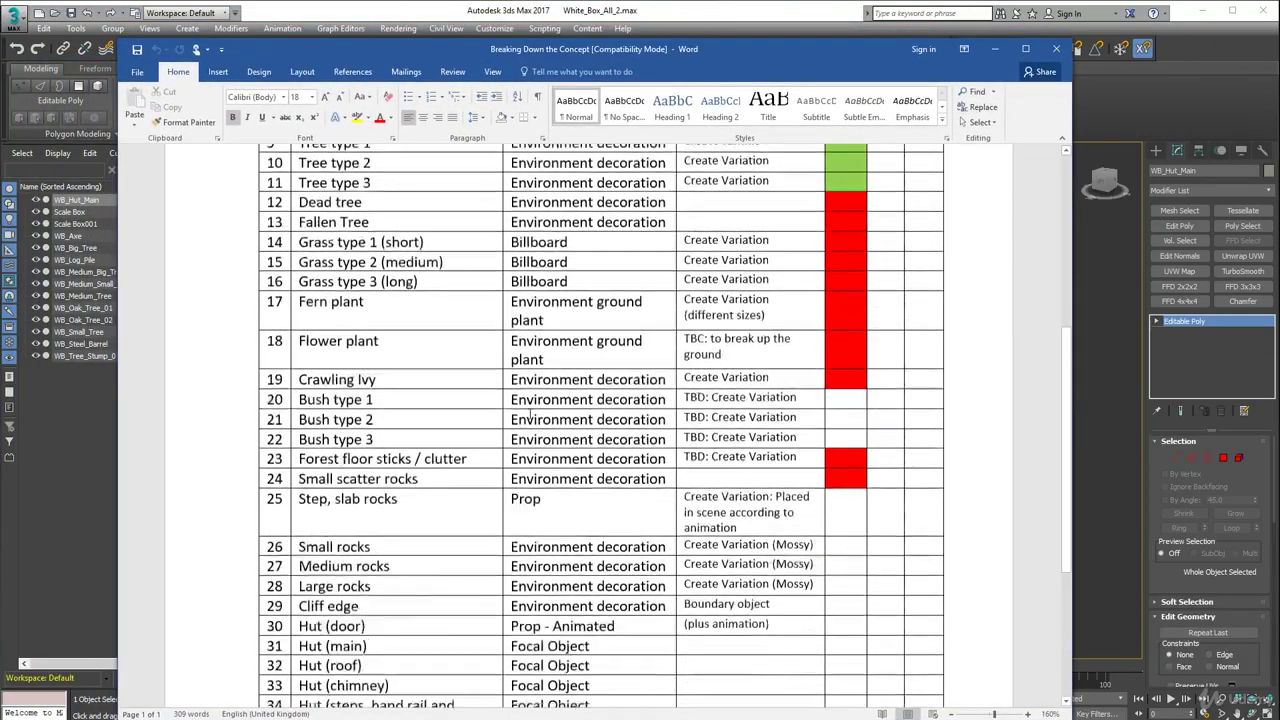
scroll(530, 413, down, 2)
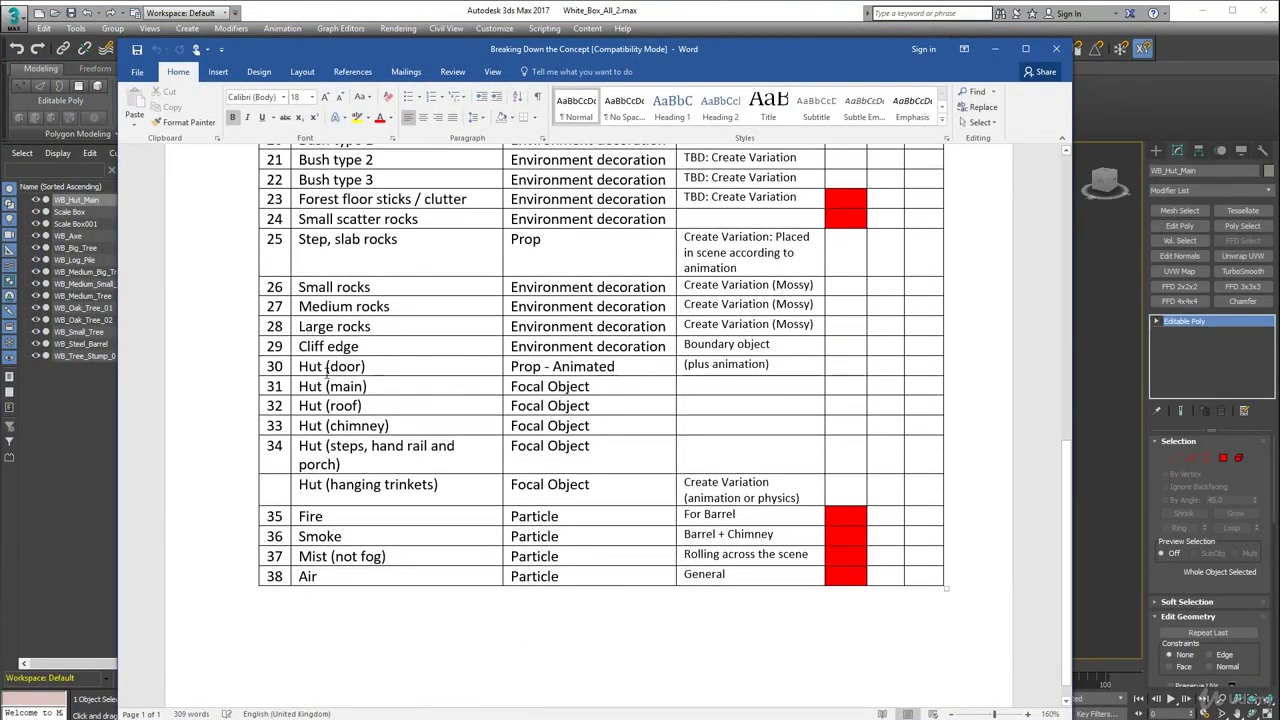
drag(385, 407, 700, 408)
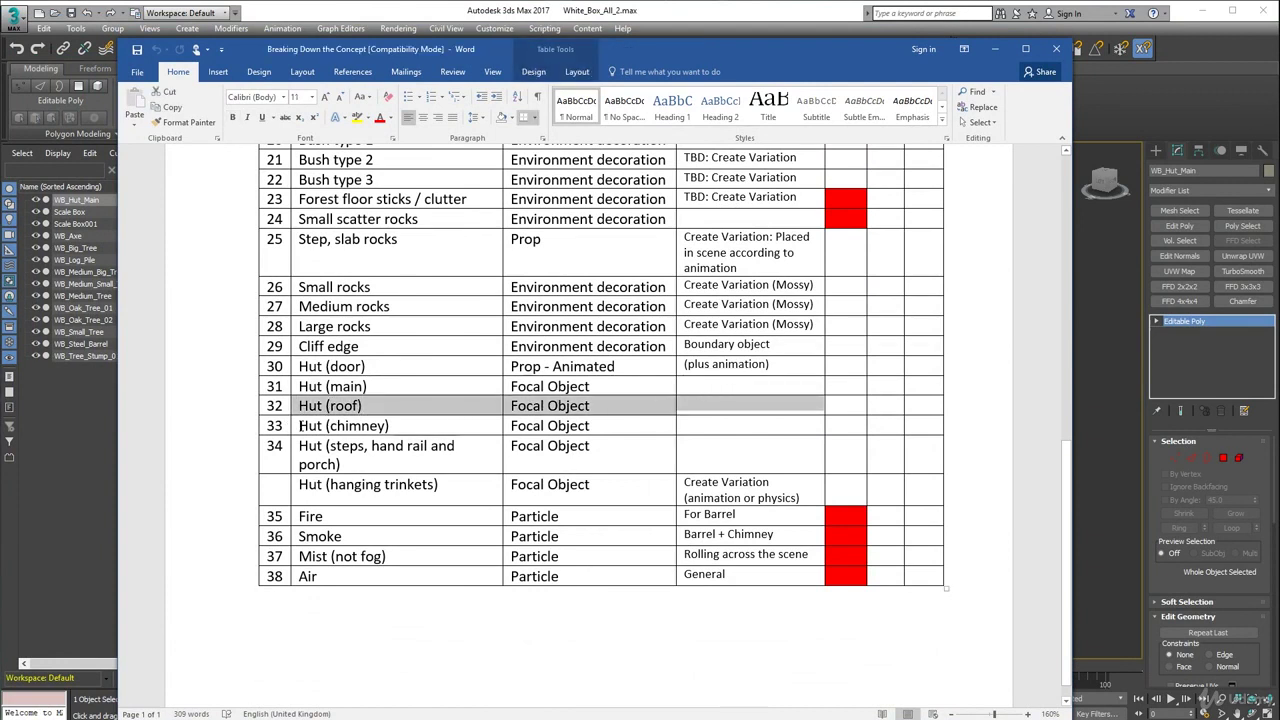
drag(302, 426, 600, 427)
click(377, 405)
drag(377, 405, 385, 425)
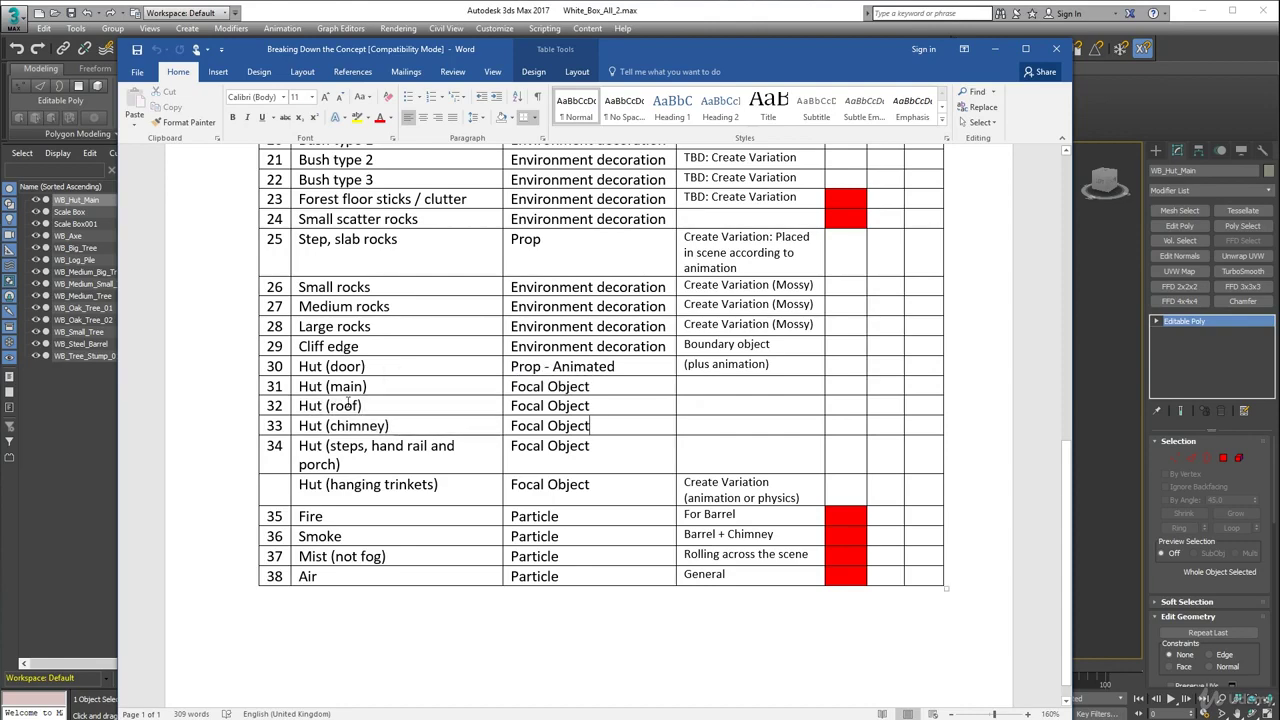